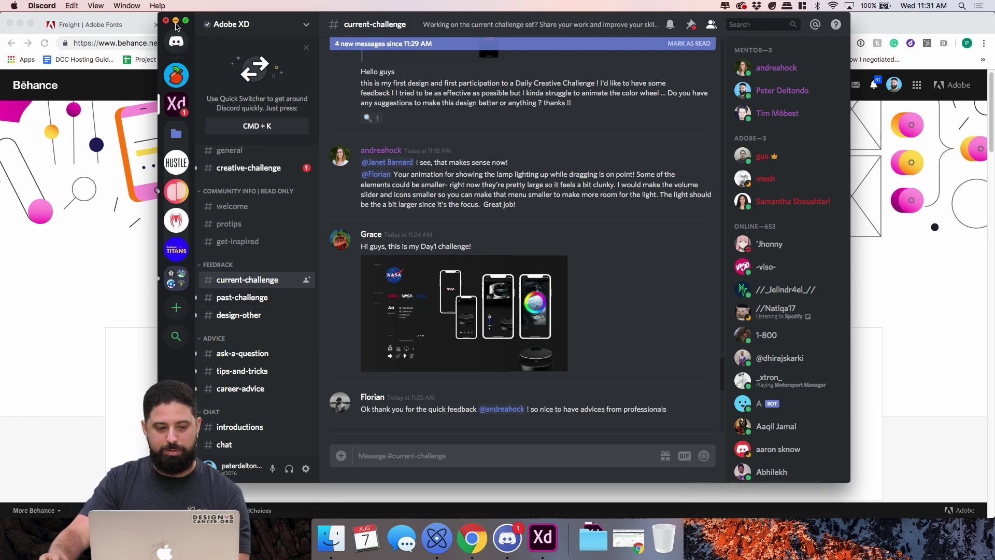
- Put the Discord window away and view the iPhone X/XS – 9 products screen of the shared XD DDC 1 prototype in Chrome
left_click(176, 21)
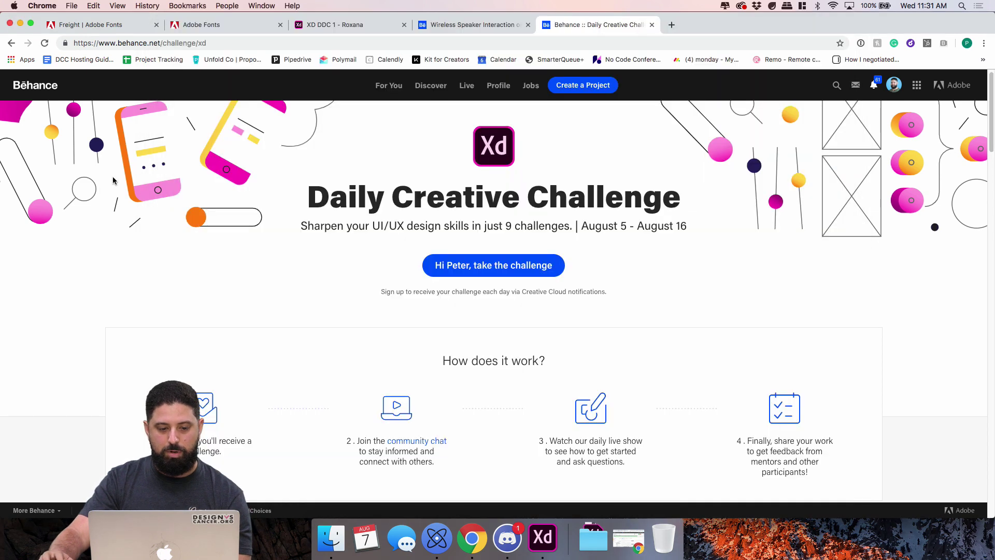
left_click(360, 29)
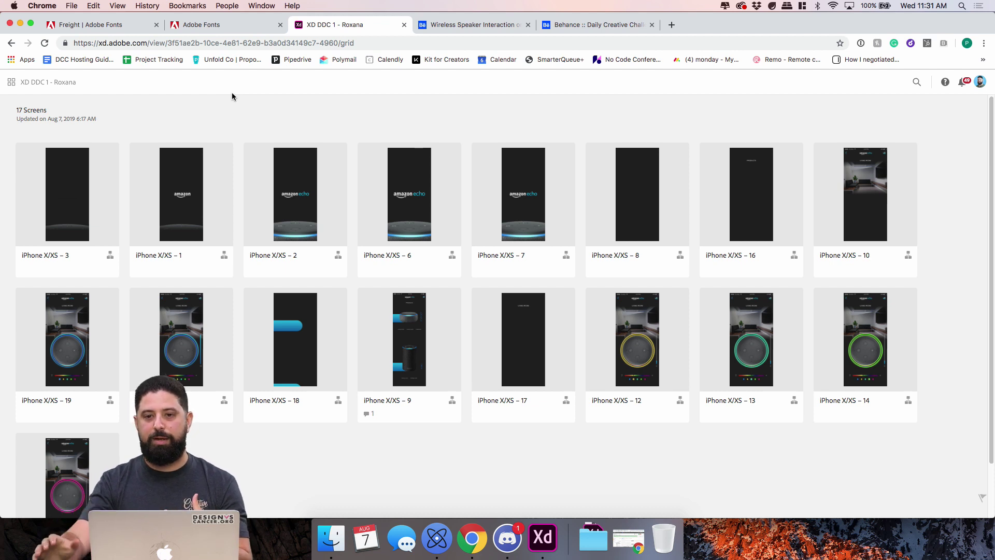
left_click(95, 166)
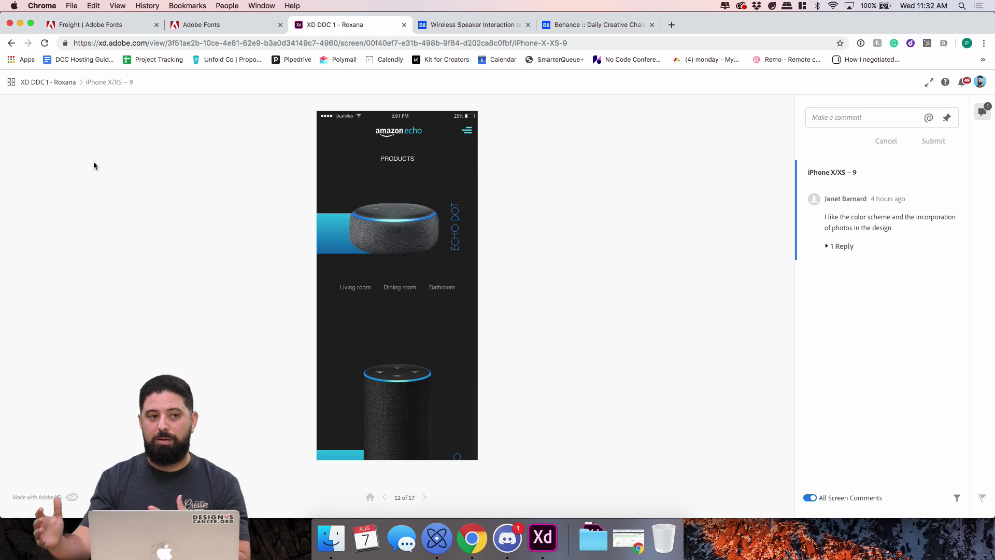
scroll(373, 308, "down", 3)
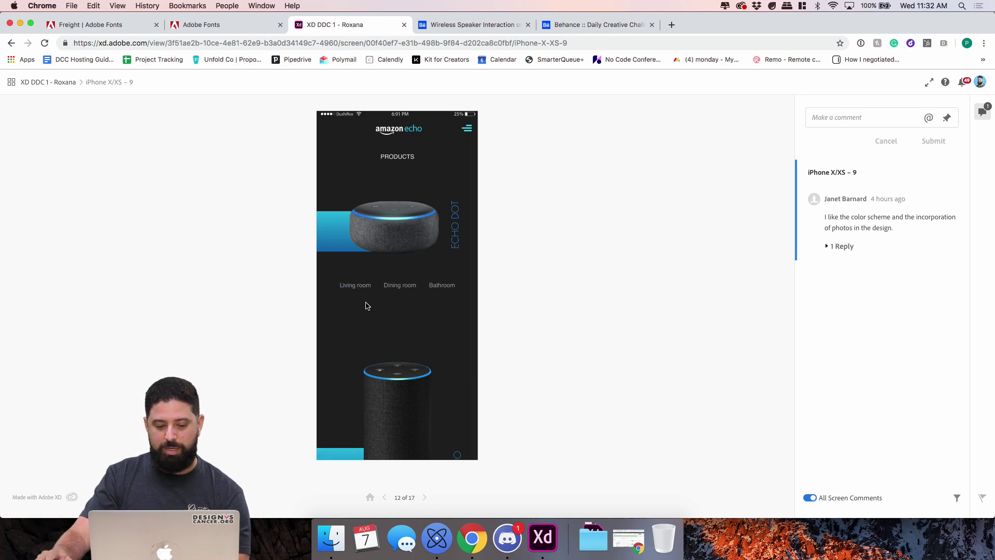
scroll(366, 306, "up", 3)
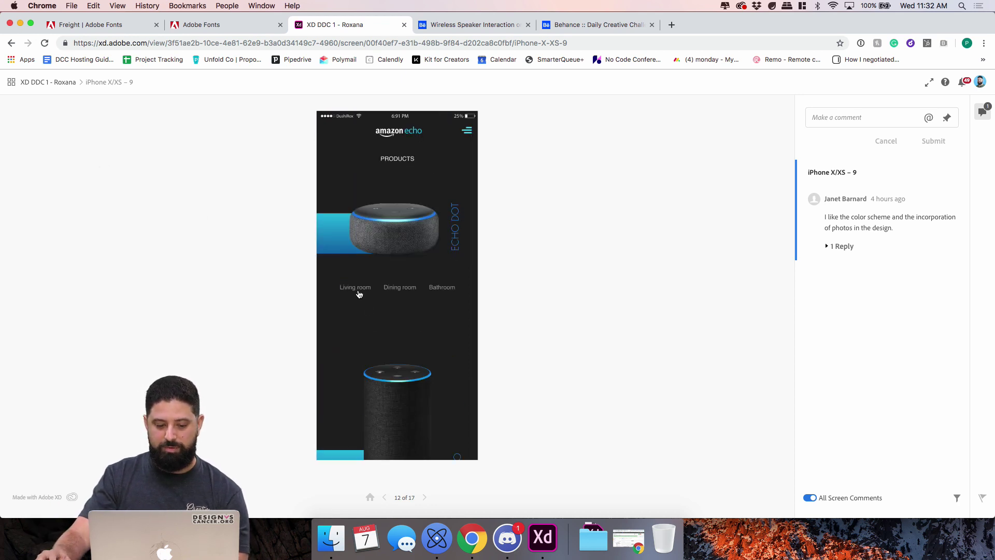
- Preview the prototype's Living room screen and try its yellow, teal and green light colors and the volume slider
left_click(358, 290)
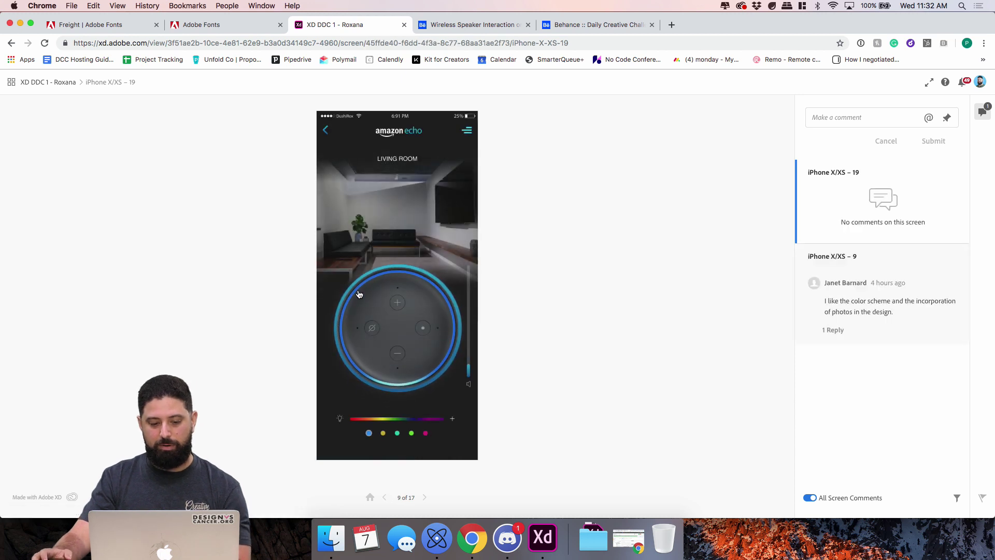
left_click(383, 434)
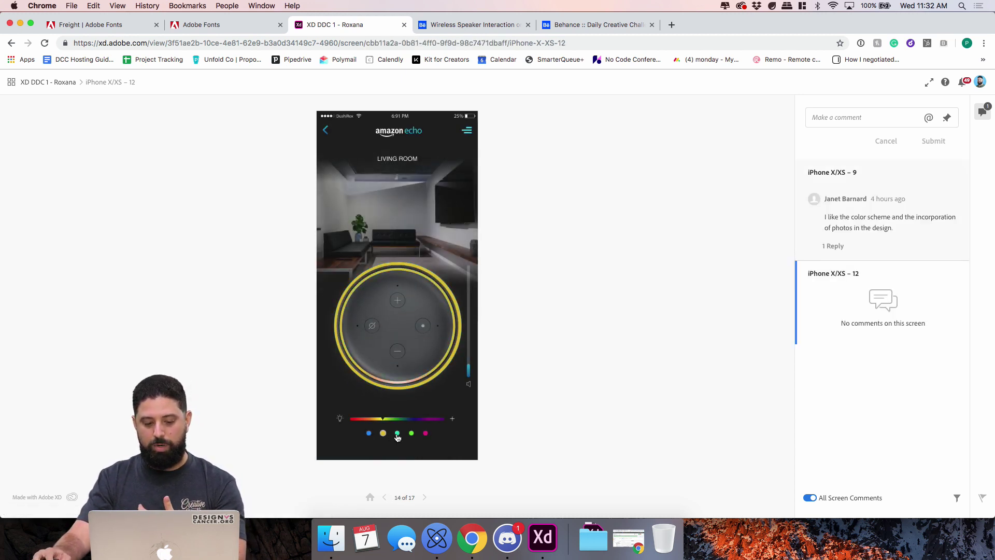
left_click(397, 434)
left_click(412, 433)
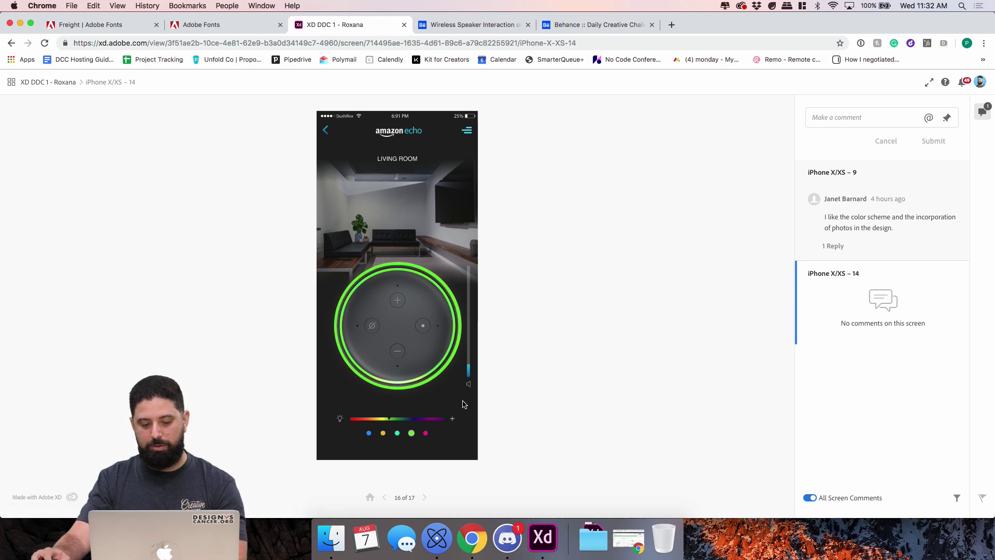
left_click(468, 356)
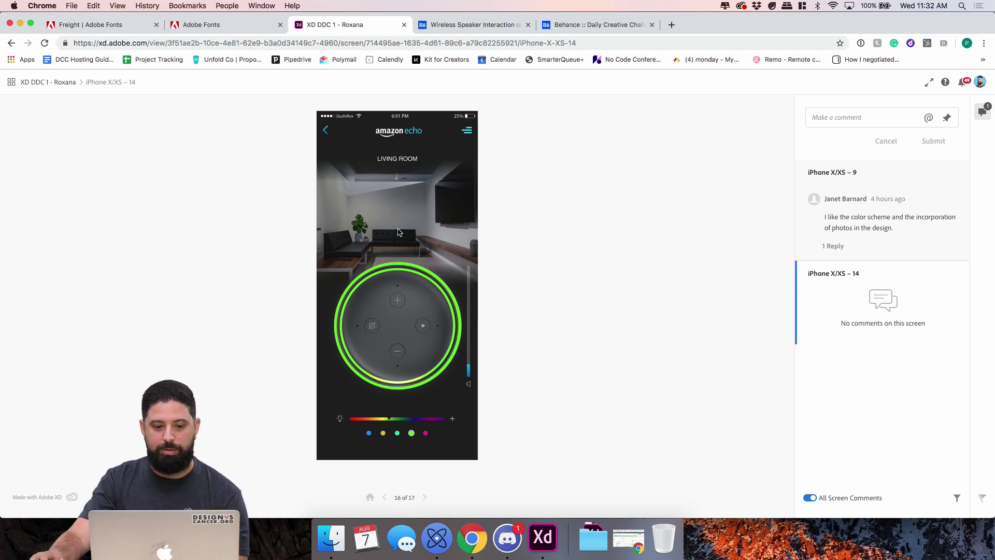
- Review the Wireless Speaker Interaction project on Behance, from the live prototype and video through the sketches to the prototyping artboards
left_click(488, 26)
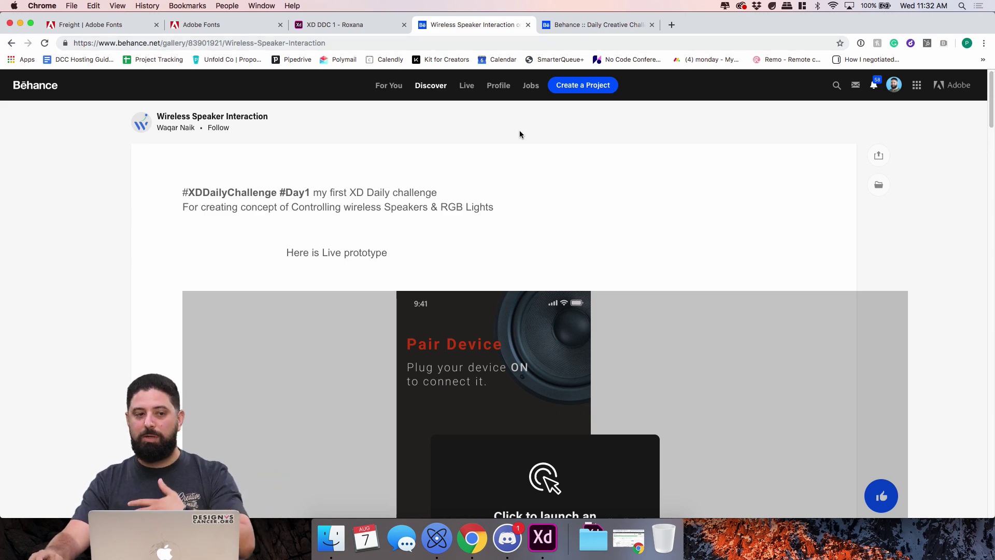
scroll(510, 153, "down", 15)
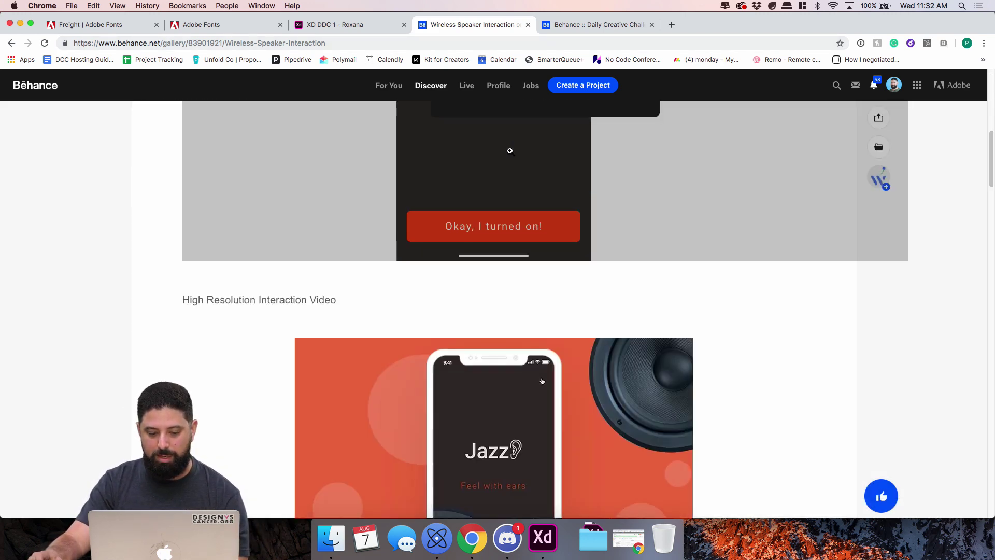
scroll(510, 151, "up", 4)
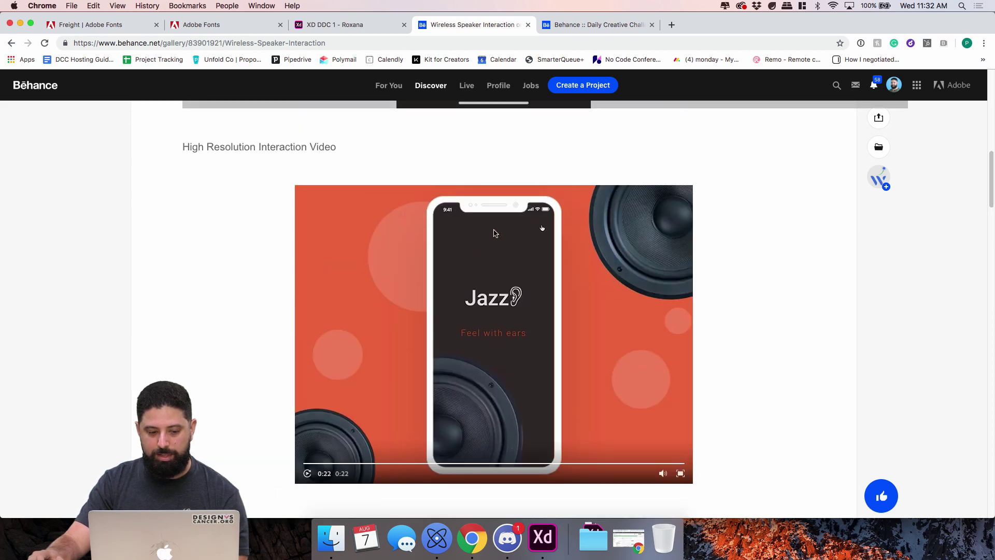
scroll(493, 233, "up", 20)
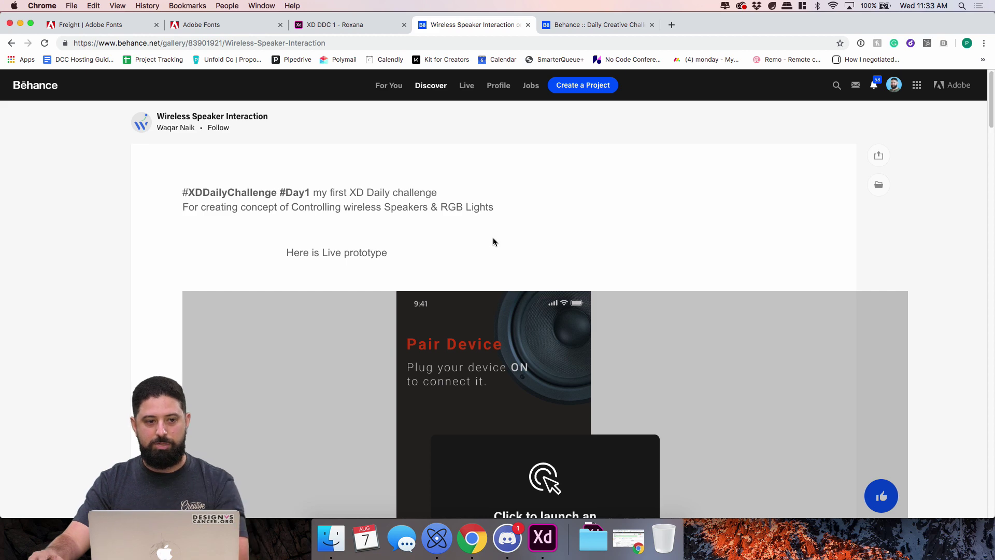
scroll(493, 240, "down", 20)
scroll(489, 259, "down", 10)
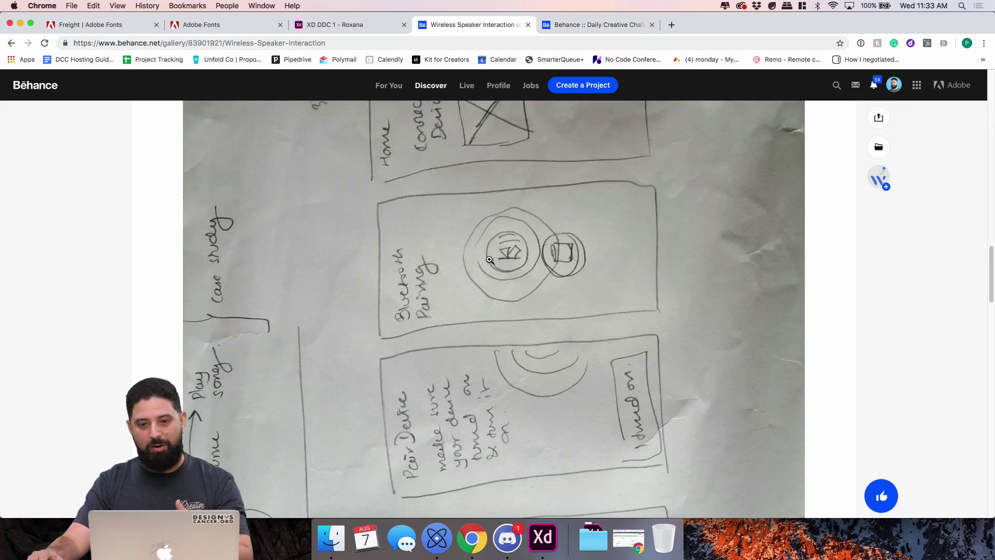
scroll(490, 259, "down", 20)
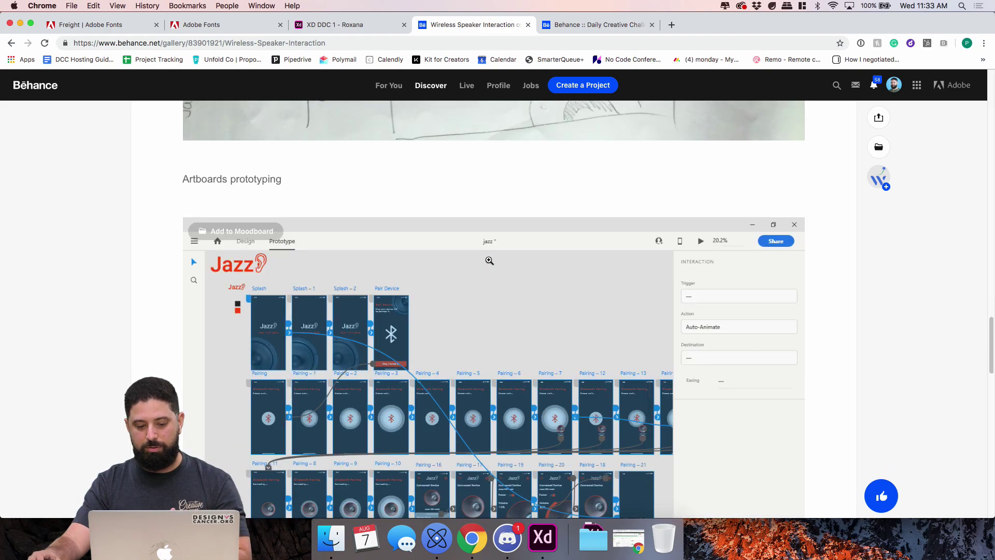
scroll(489, 260, "down", 5)
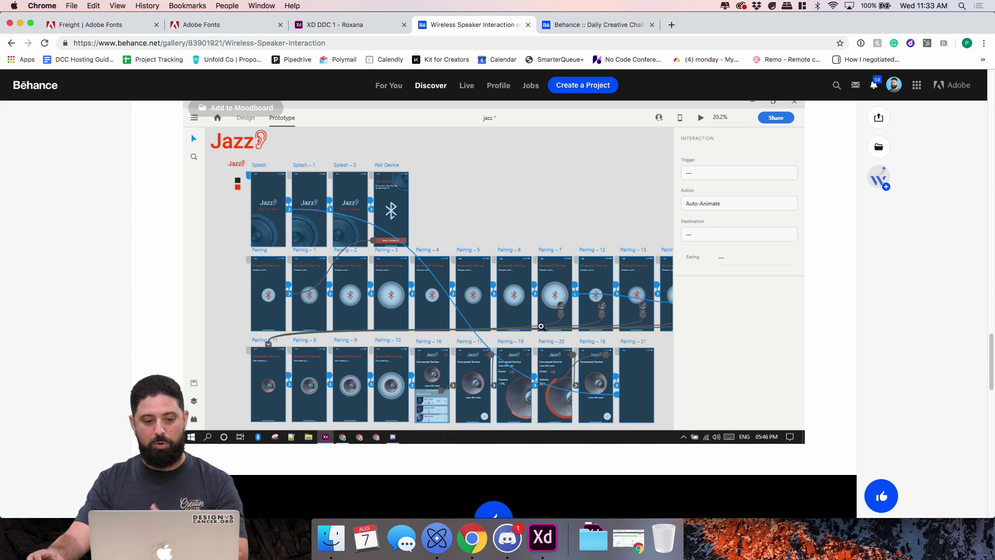
- Switch to the XD DDC Day 2 document in Adobe XD, make it full screen and bring the challenge brief artboard into view
left_click(549, 542)
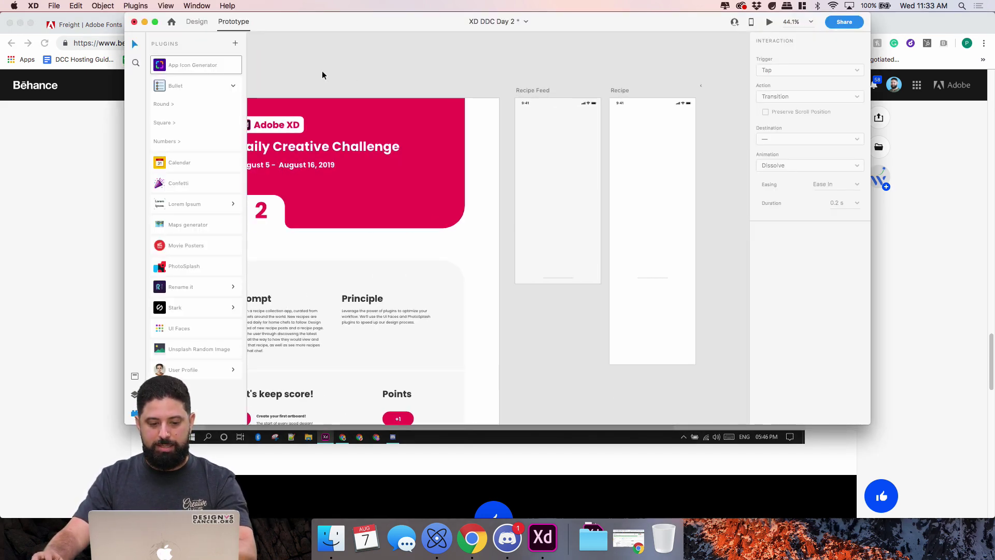
left_click(155, 22)
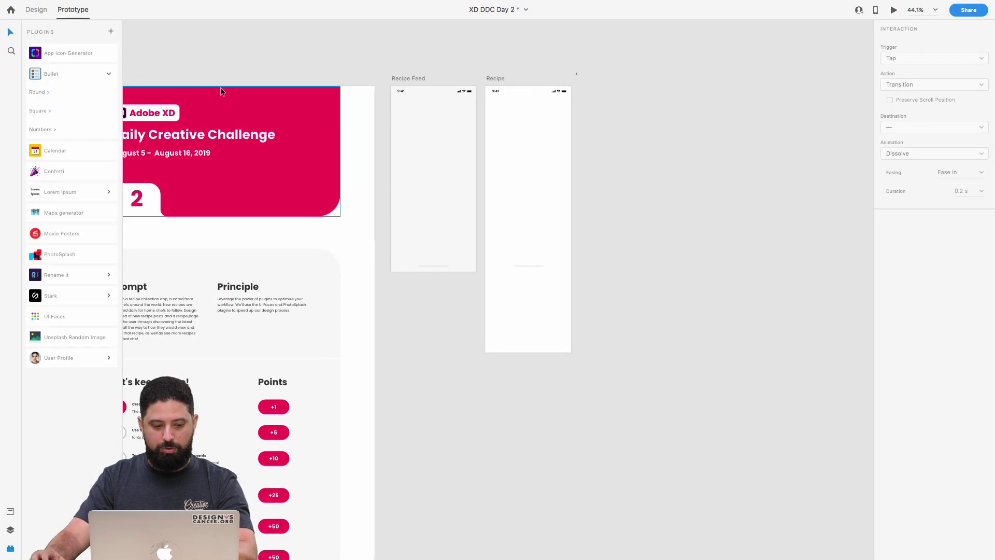
left_click_drag(221, 92, 381, 62)
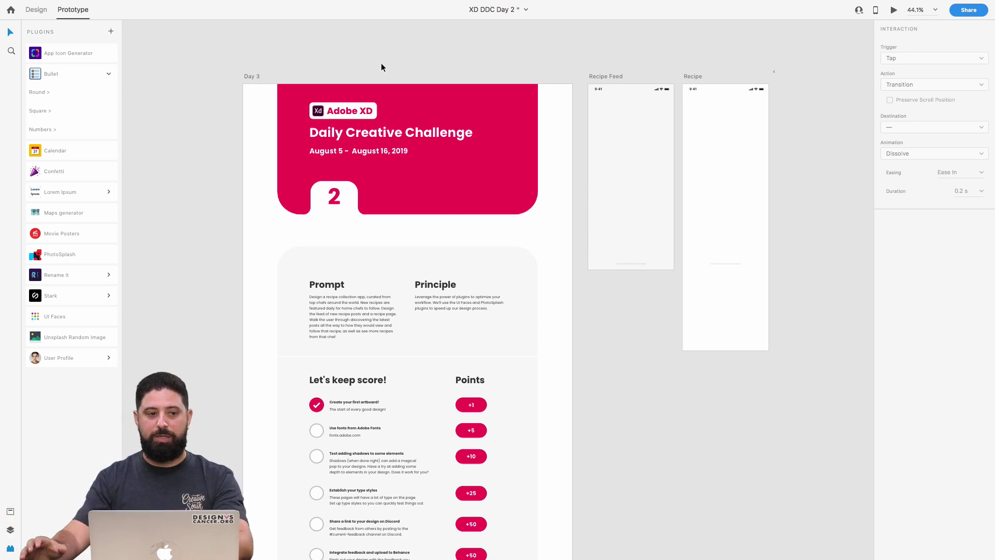
- Read the brief's Prompt and Principle sections and check the catalog of available plugins, then close it
scroll(350, 207, "up", 3)
scroll(352, 220, "up", 3)
scroll(363, 244, "down", 3)
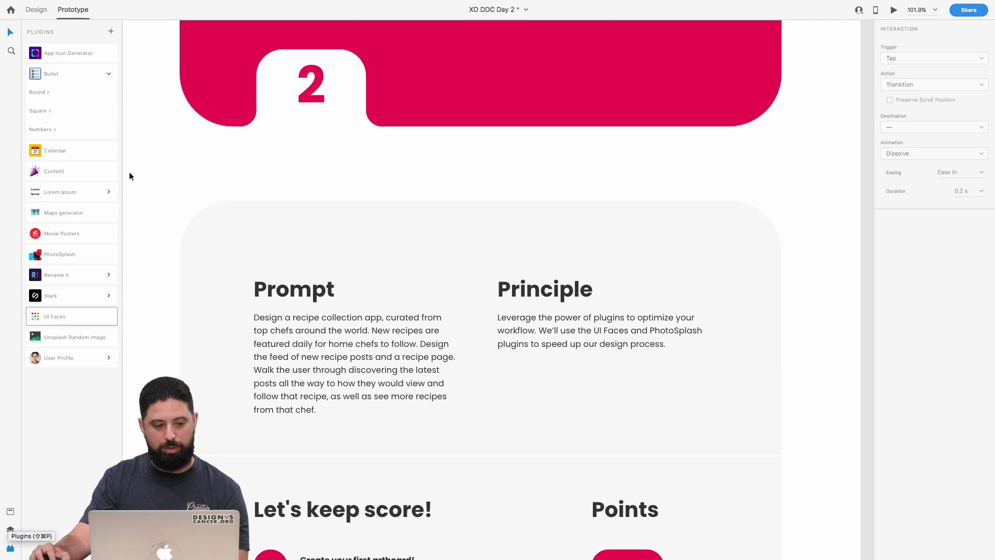
left_click(111, 33)
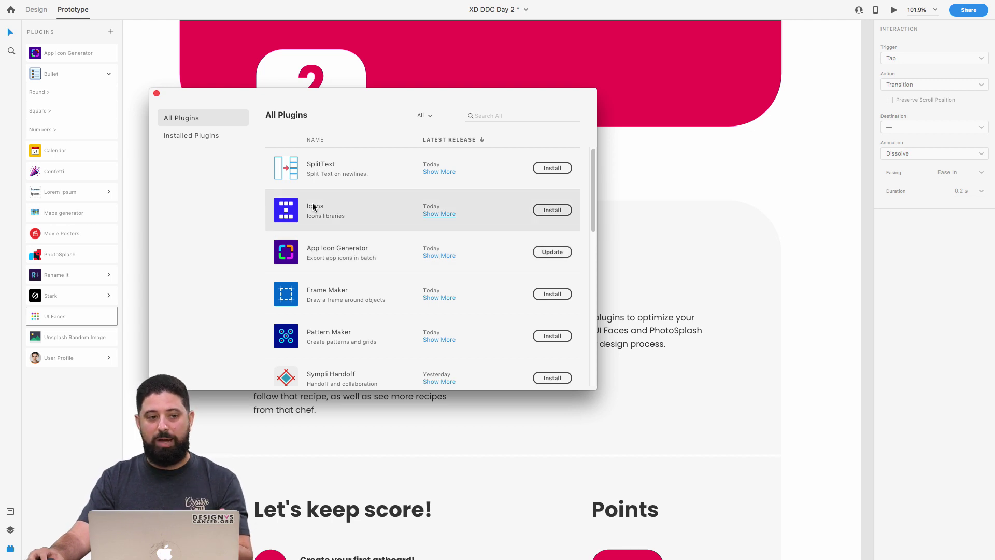
left_click(156, 94)
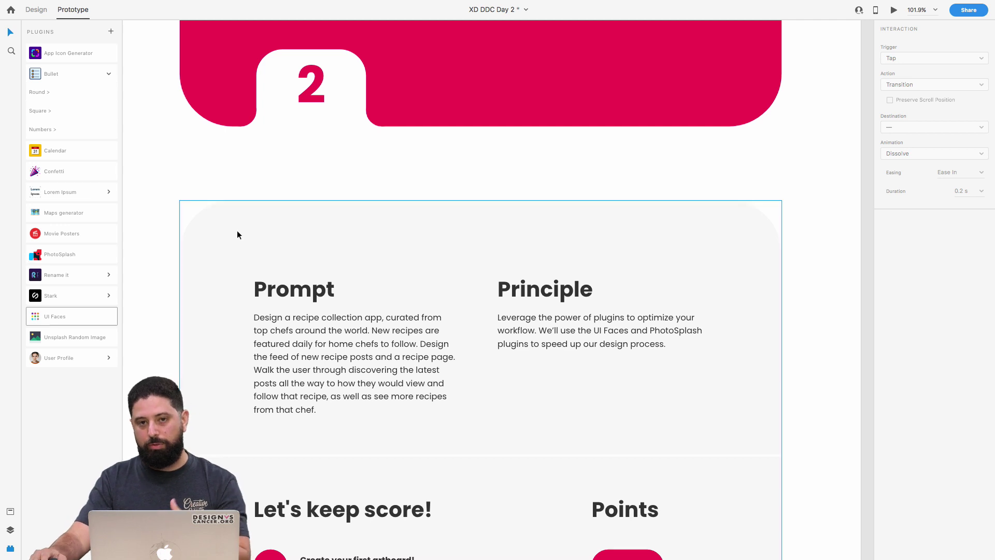
- Read through the "Let's keep score!" checklist and its points down to the "Add up your points" section
scroll(237, 231, "down", 10)
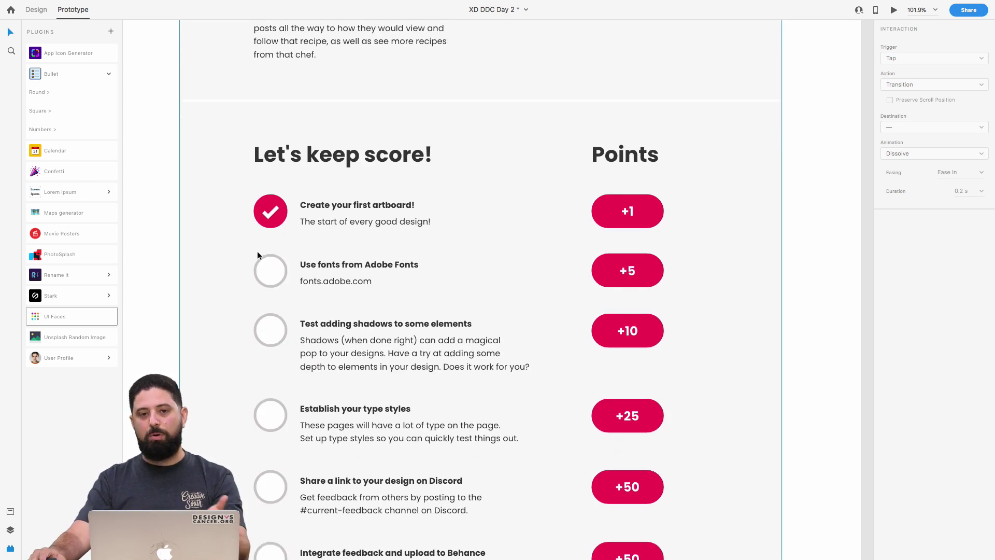
scroll(257, 254, "down", 1)
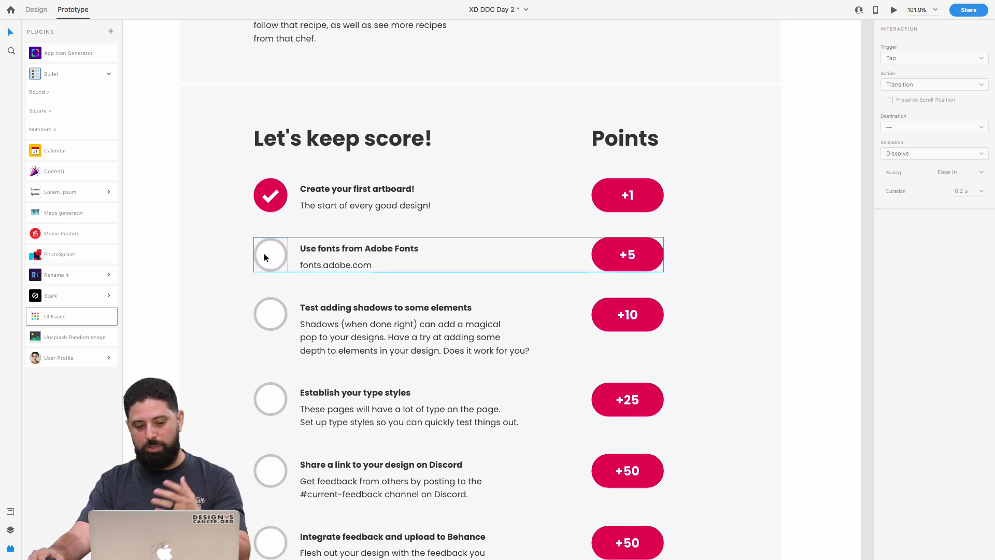
scroll(264, 256, "down", 1)
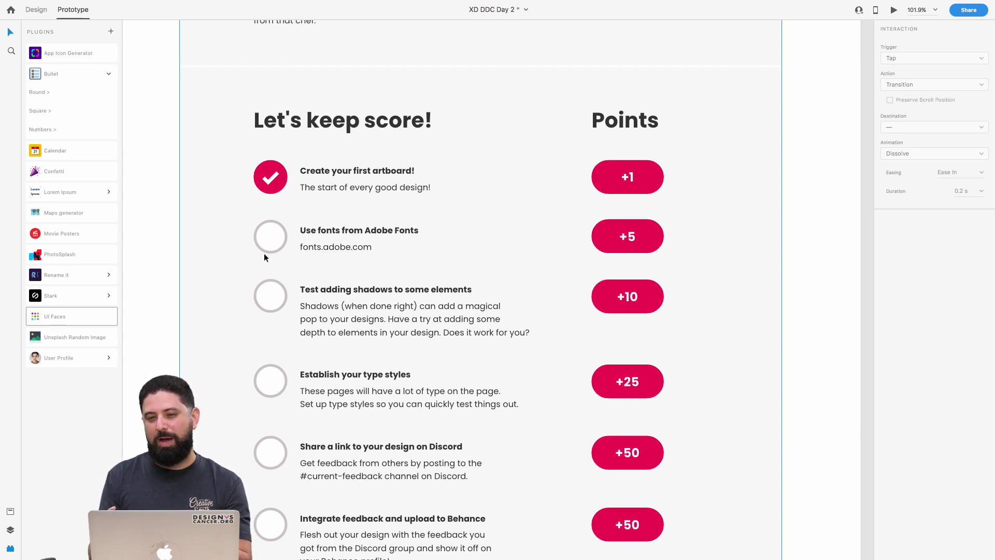
scroll(265, 262, "down", 1)
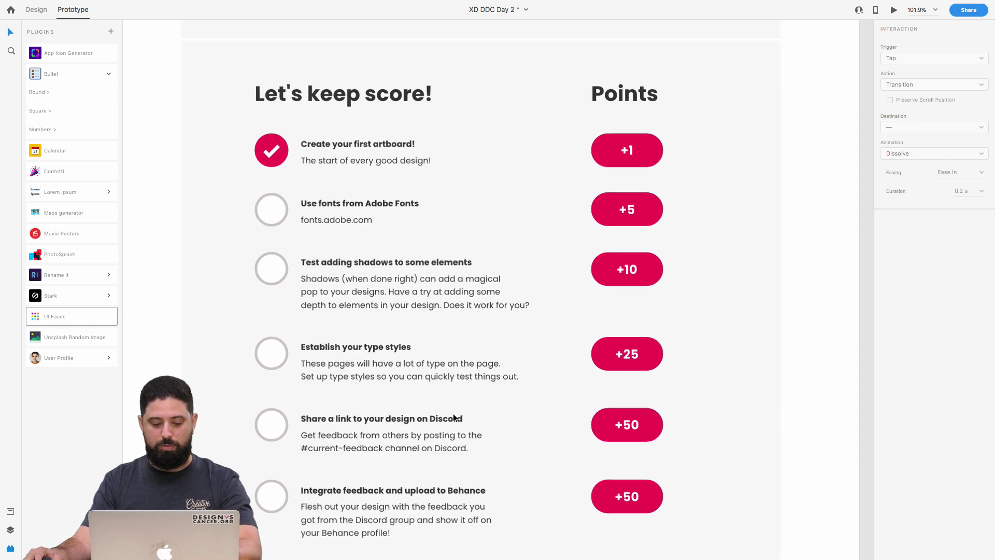
scroll(456, 422, "down", 5)
scroll(453, 445, "down", 12)
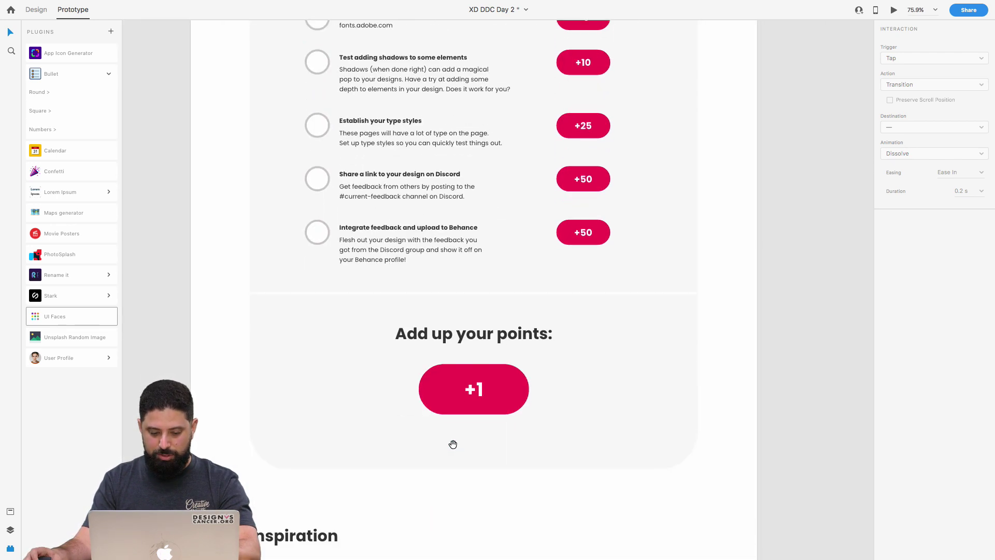
- Examine the recipe app designs in the brief's Inspiration section, including the close-up of the vegetable noodle and soup screens
scroll(453, 443, "up", 3)
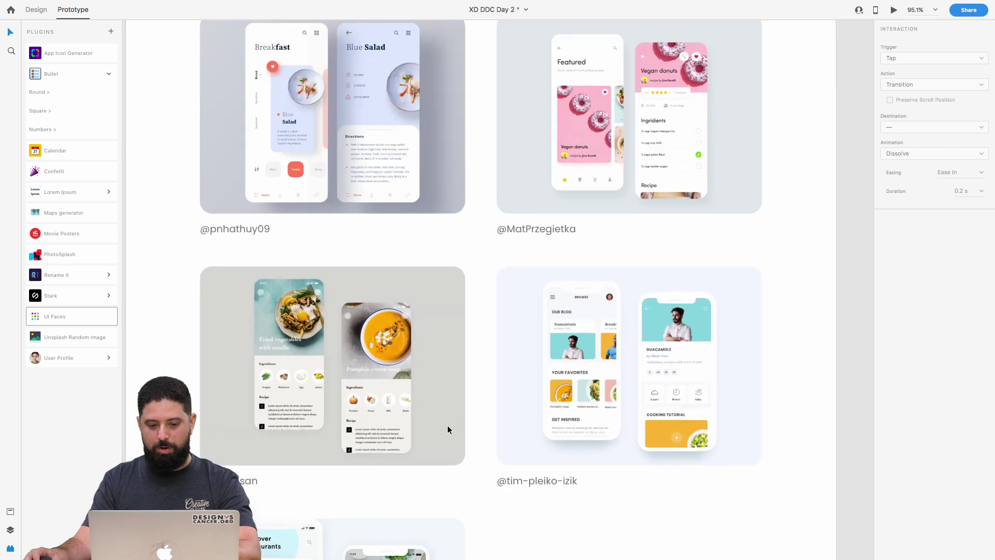
scroll(446, 425, "up", 2)
scroll(447, 425, "up", 1)
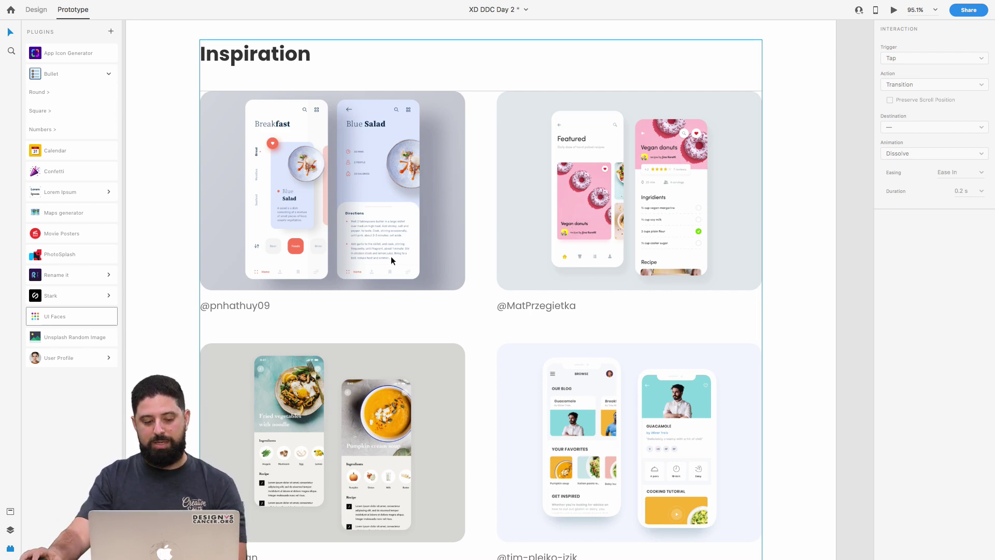
scroll(306, 415, "down", 1)
scroll(306, 415, "down", 3)
scroll(294, 423, "up", 5)
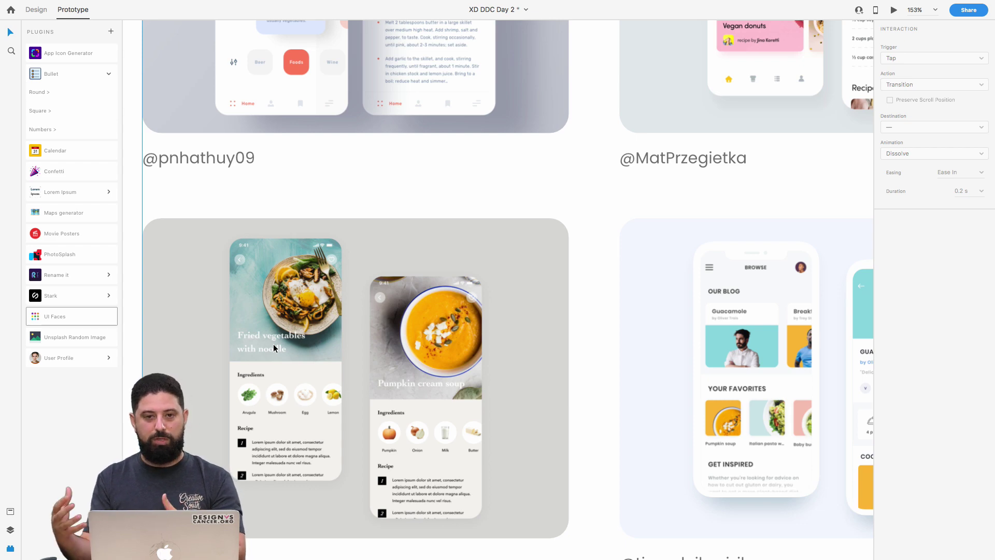
- Examine the Discover Restaurants inspiration design and its detail screen up close, and continue to the Resources section
scroll(294, 332, "down", 10)
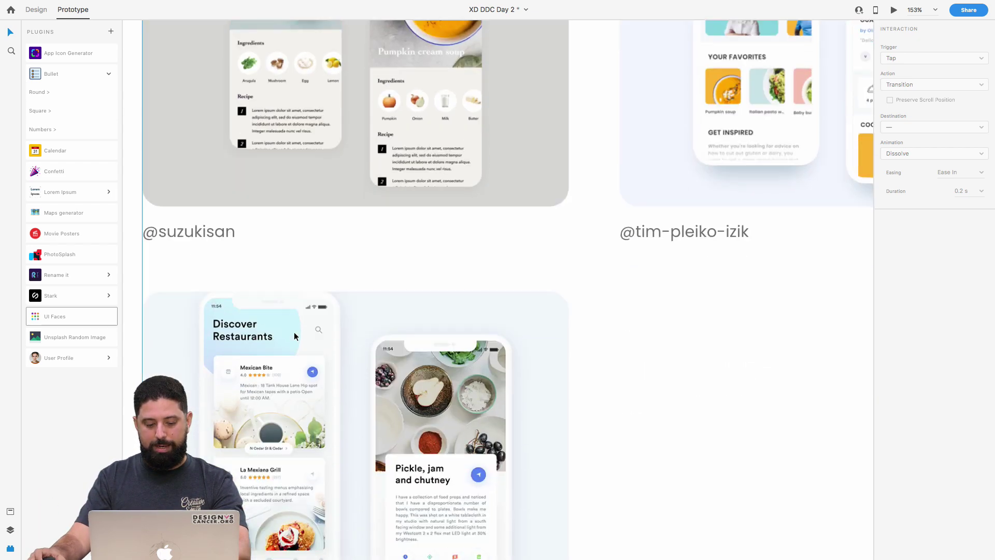
scroll(293, 332, "down", 4)
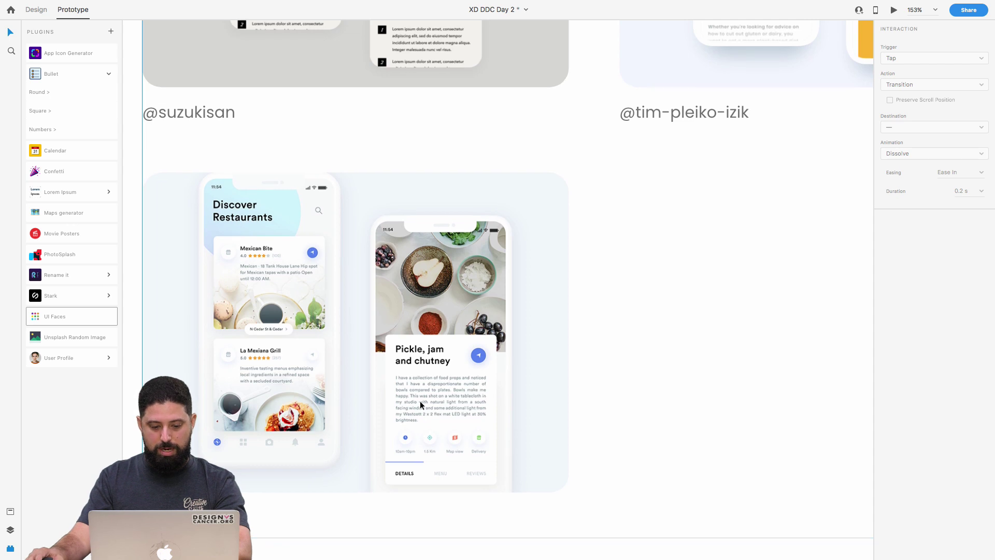
scroll(421, 404, "down", 2)
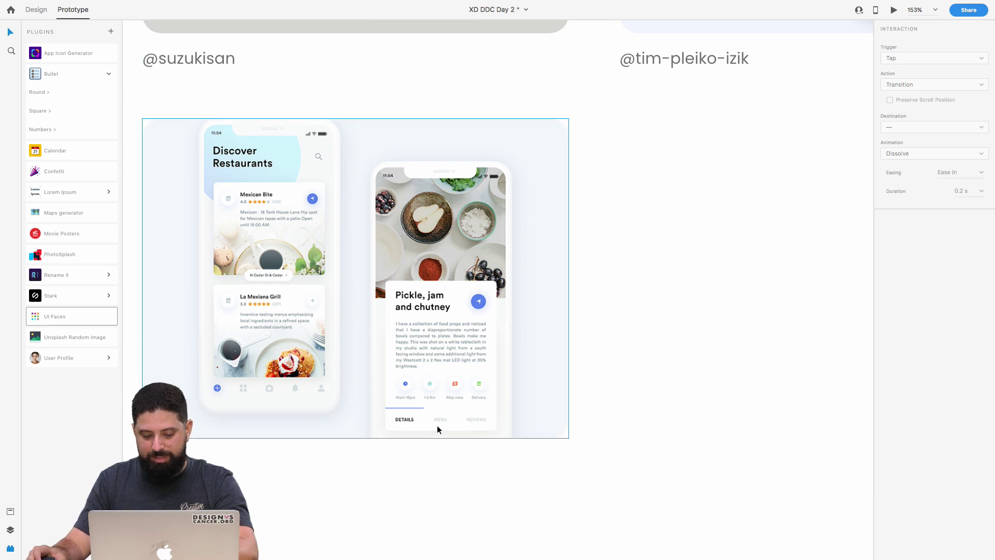
scroll(437, 425, "up", 3)
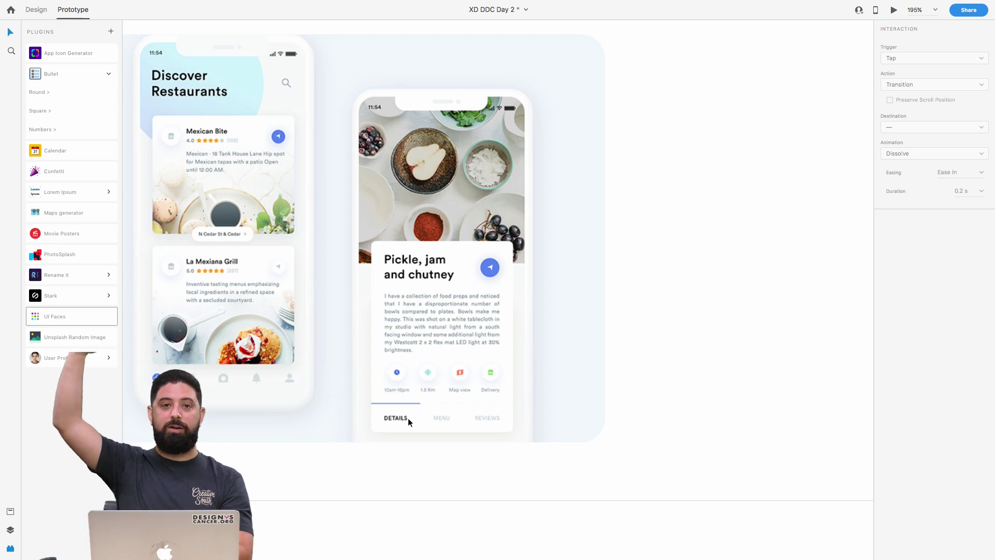
scroll(530, 291, "down", 5)
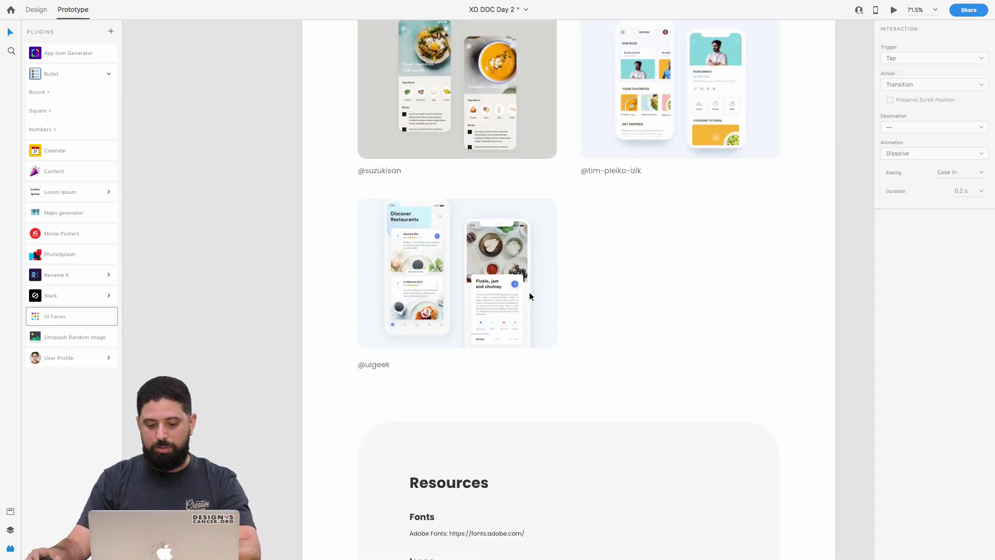
- Return from the brief to the empty Recipe Feed artboard, switch to Design mode and show the document's layers
scroll(530, 297, "down", 2)
scroll(695, 204, "left", 10)
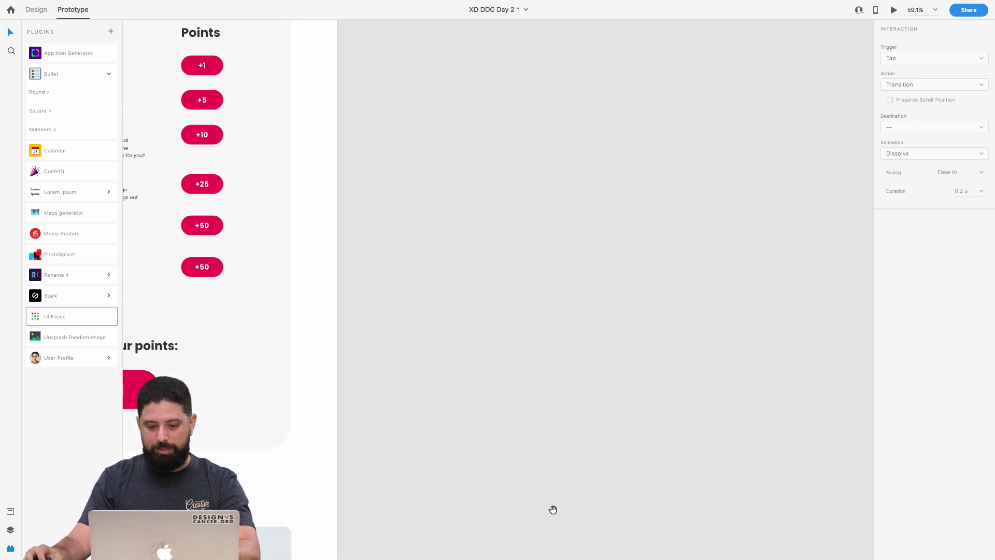
scroll(553, 509, "up", 10)
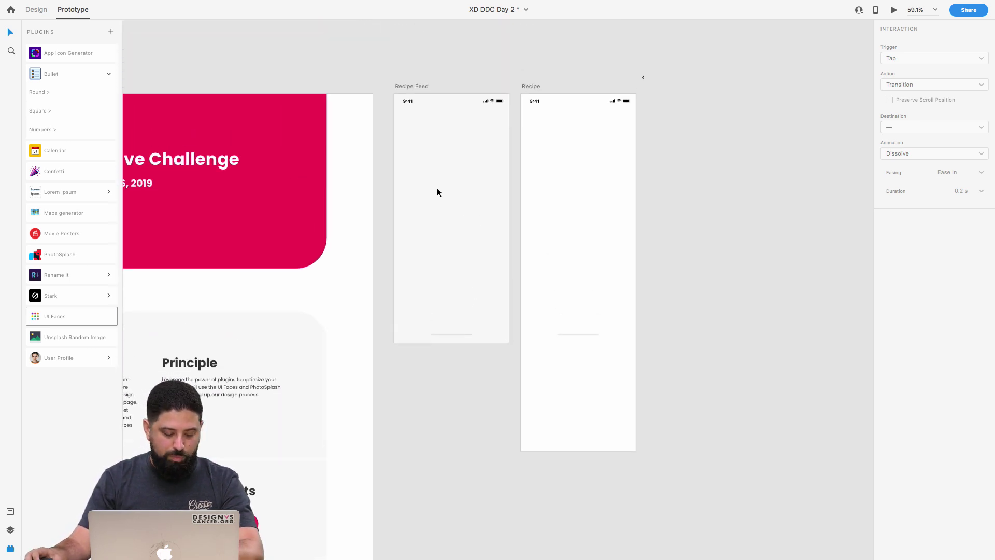
scroll(441, 153, "up", 3)
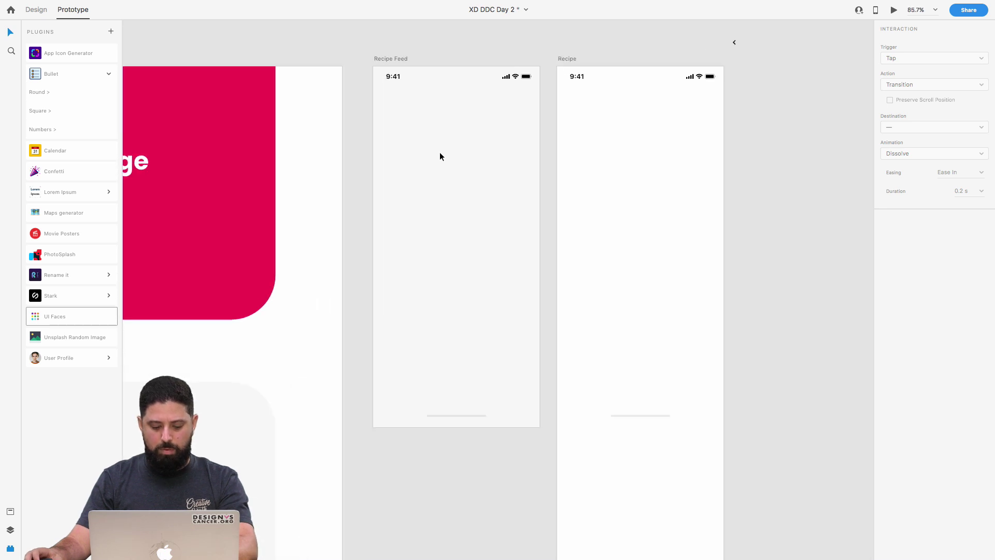
left_click(434, 121)
left_click(138, 36)
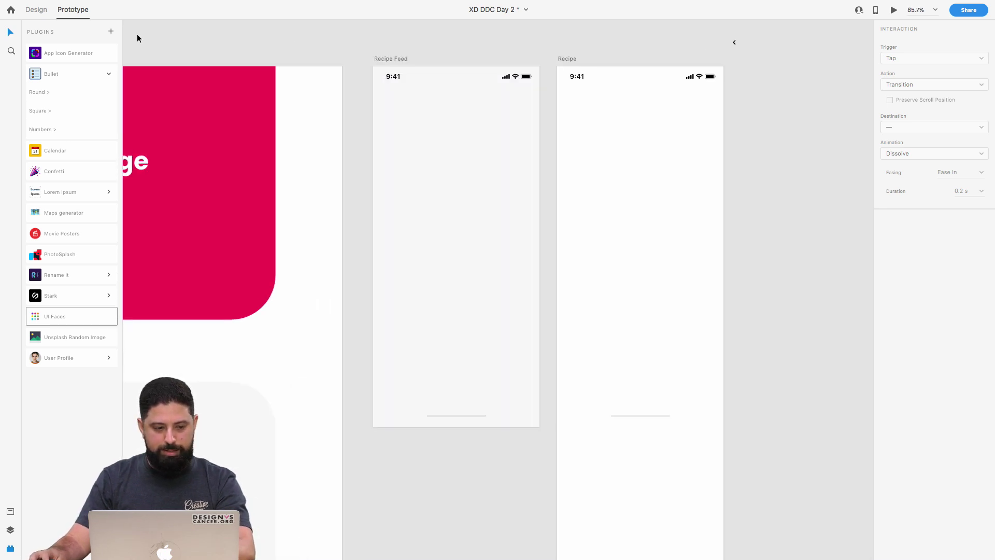
left_click(40, 11)
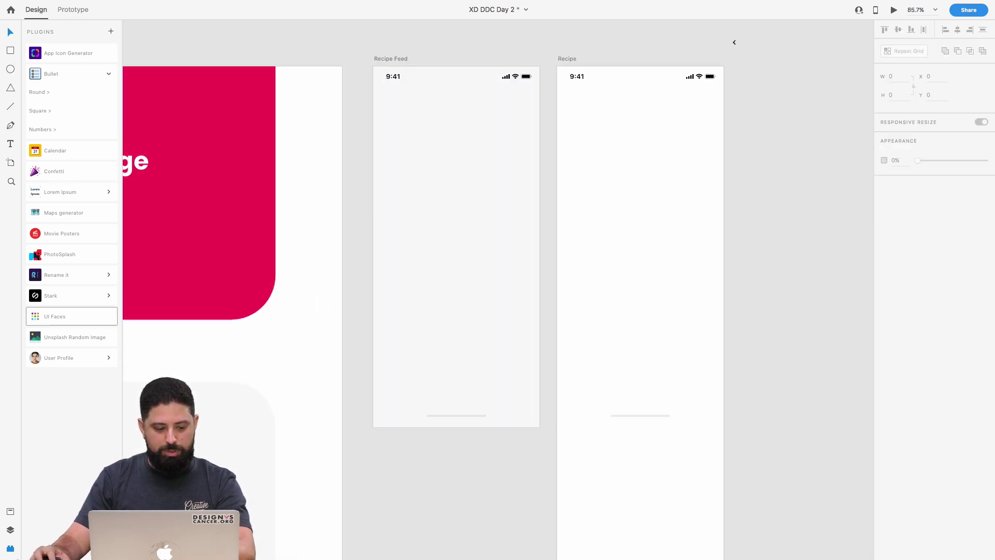
left_click(14, 529)
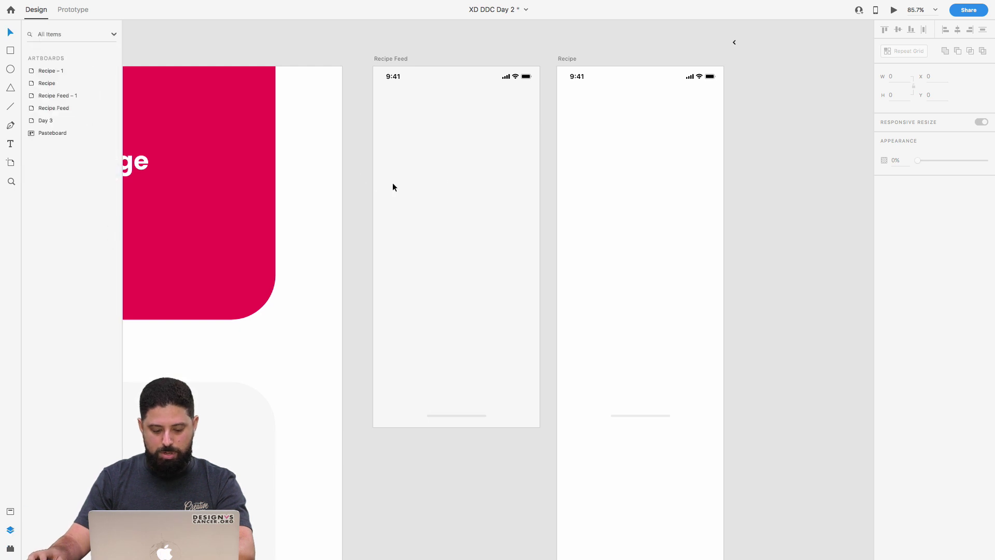
- Add the text "Tasty" near the top of the Recipe Feed artboard
left_click(439, 116)
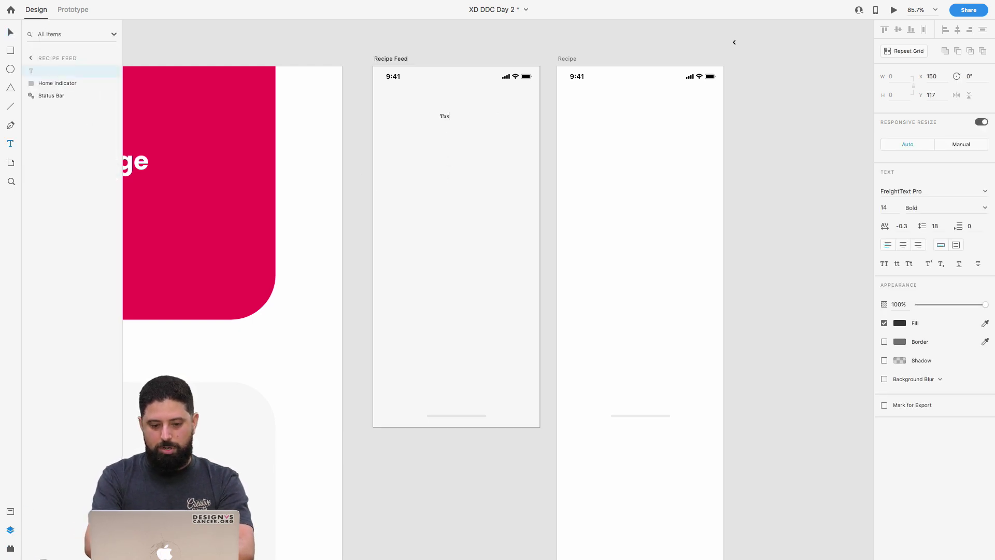
type("Tasty")
key("Escape")
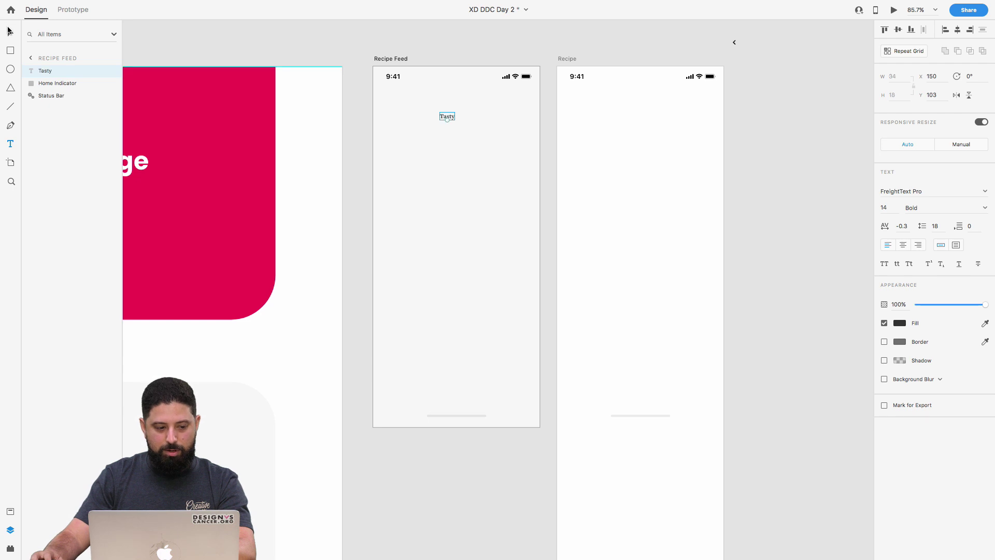
left_click(901, 323)
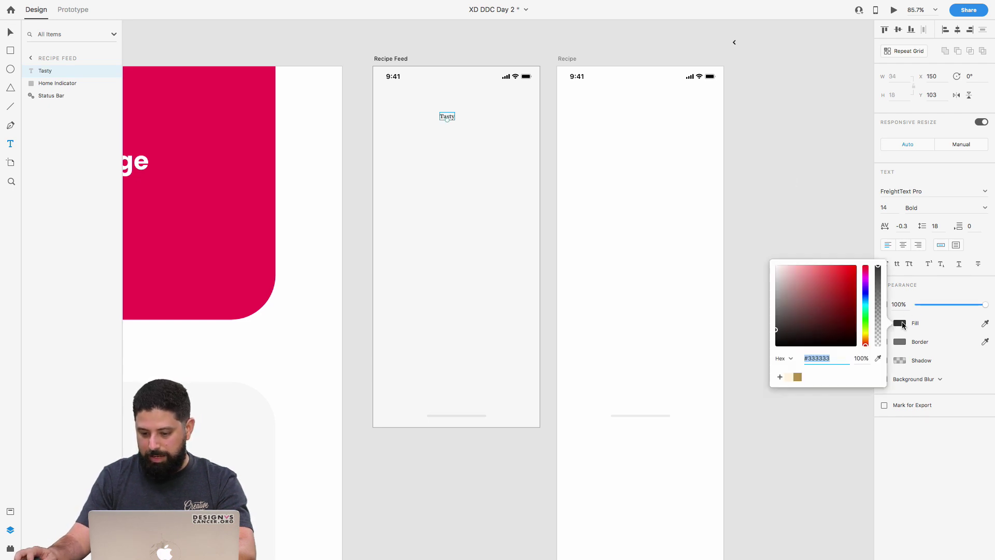
left_click(801, 223)
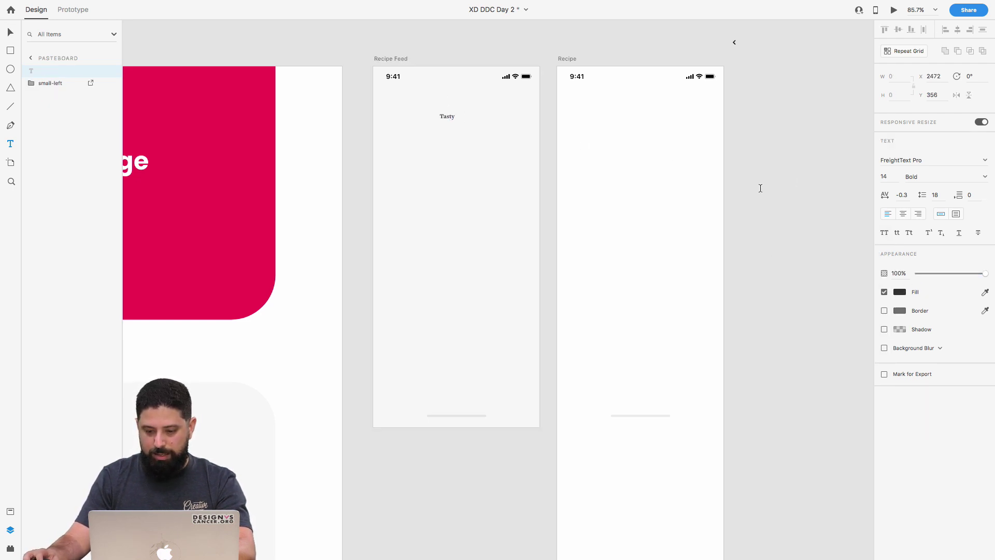
left_click(939, 179)
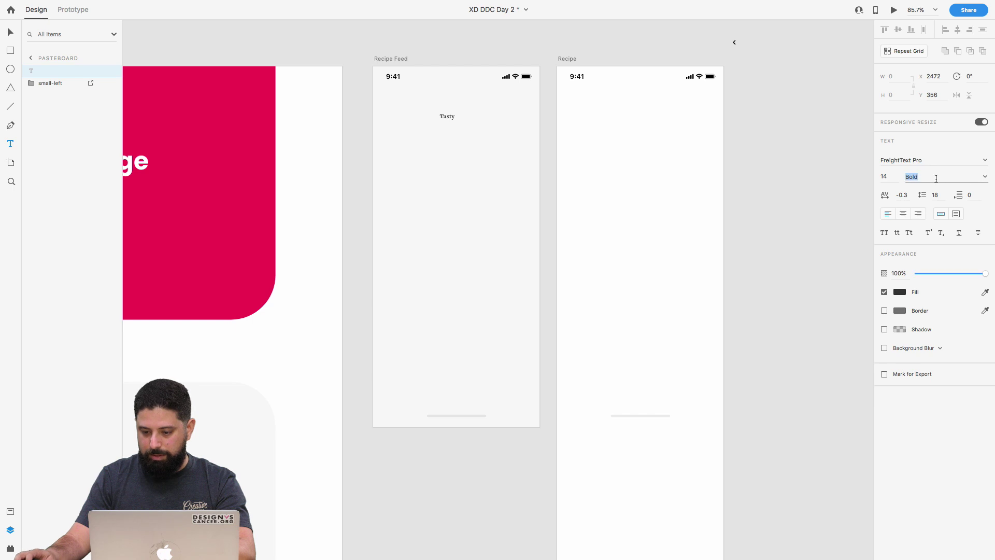
left_click(893, 179)
type("32")
key("Return")
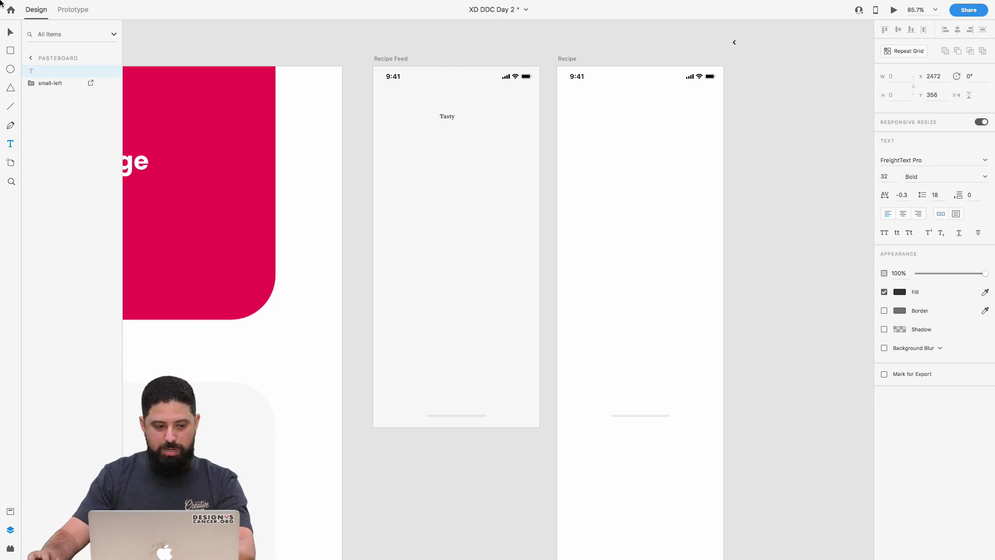
key("Escape")
- Set the "Tasty" title's font size to 32 and centre it horizontally below the status bar at Y 56
left_click(447, 117)
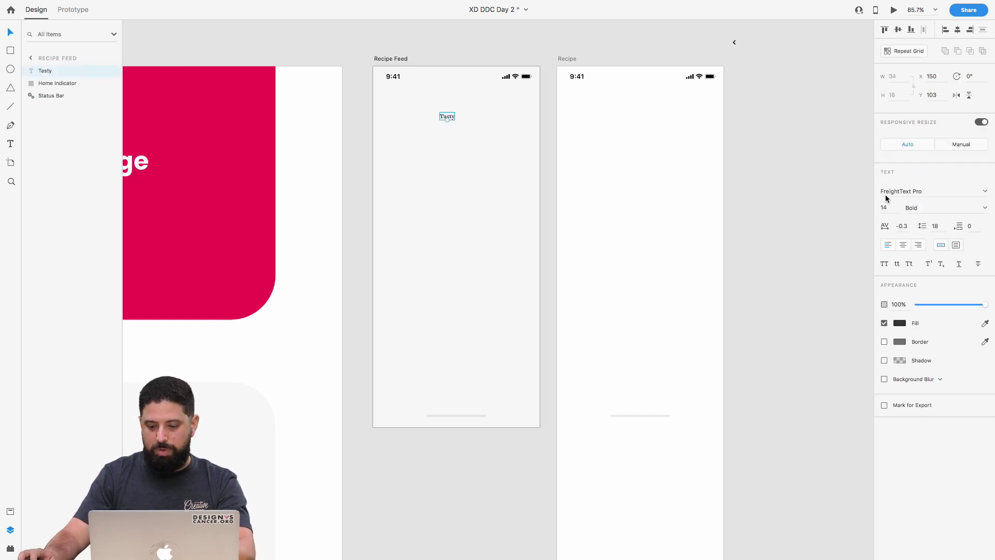
left_click(886, 206)
type("32")
key("Return")
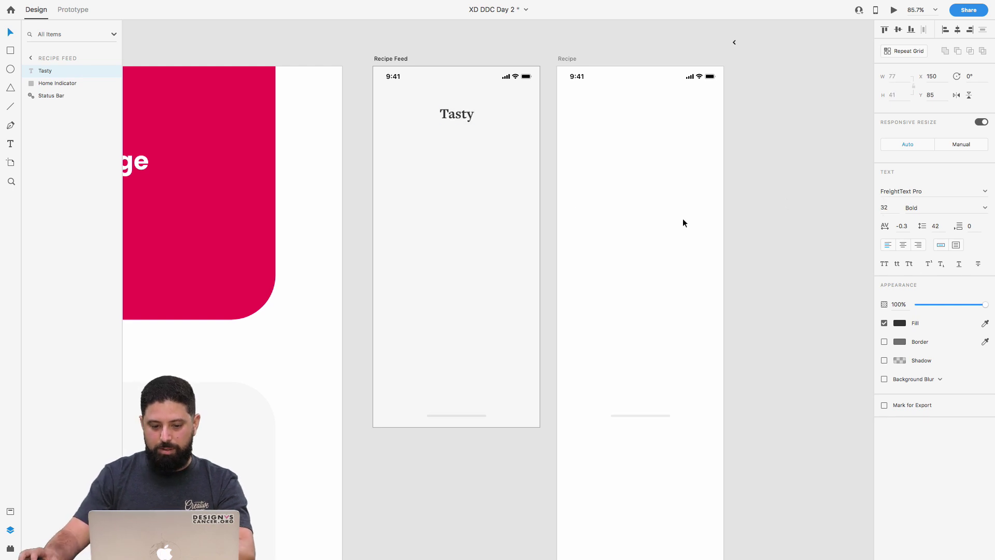
left_click_drag(464, 120, 461, 105)
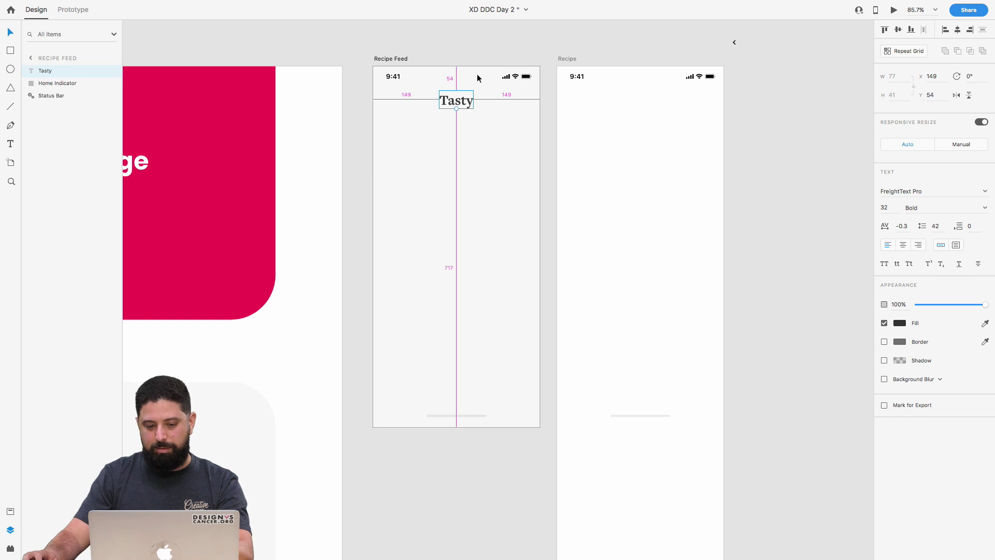
key("Down")
key("Down")
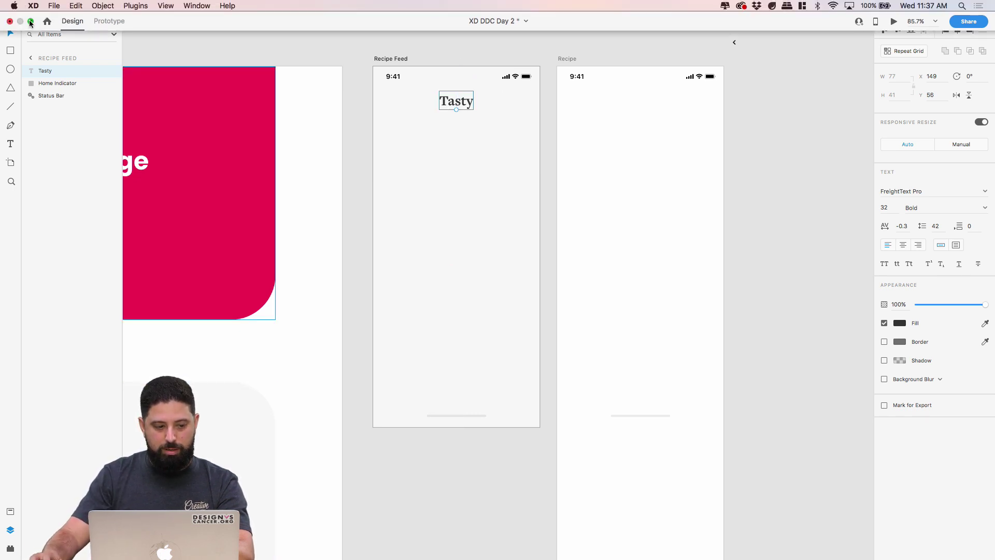
- Take the design window out of full screen and enlarge it to fill the desktop above the Dock
left_click(30, 22)
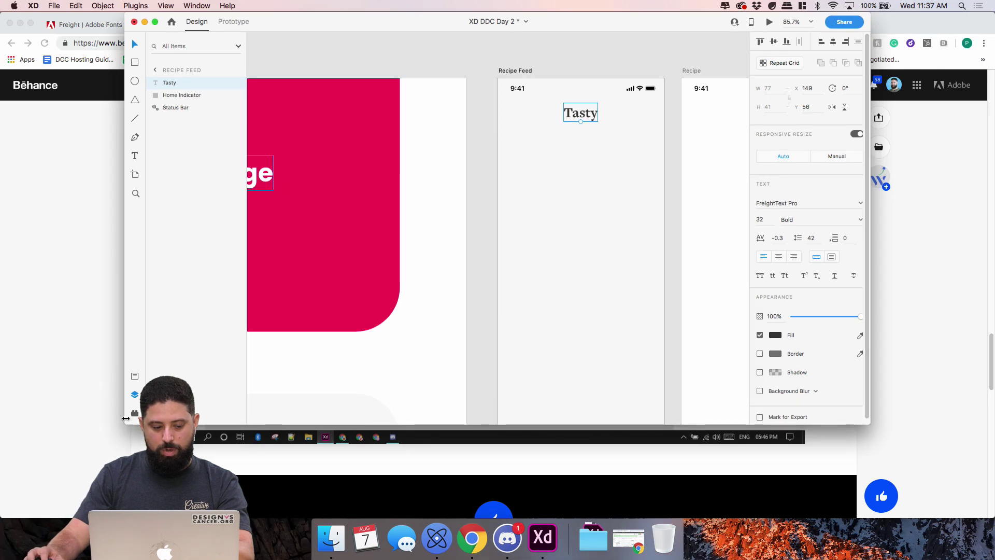
left_click_drag(121, 428, 1, 500)
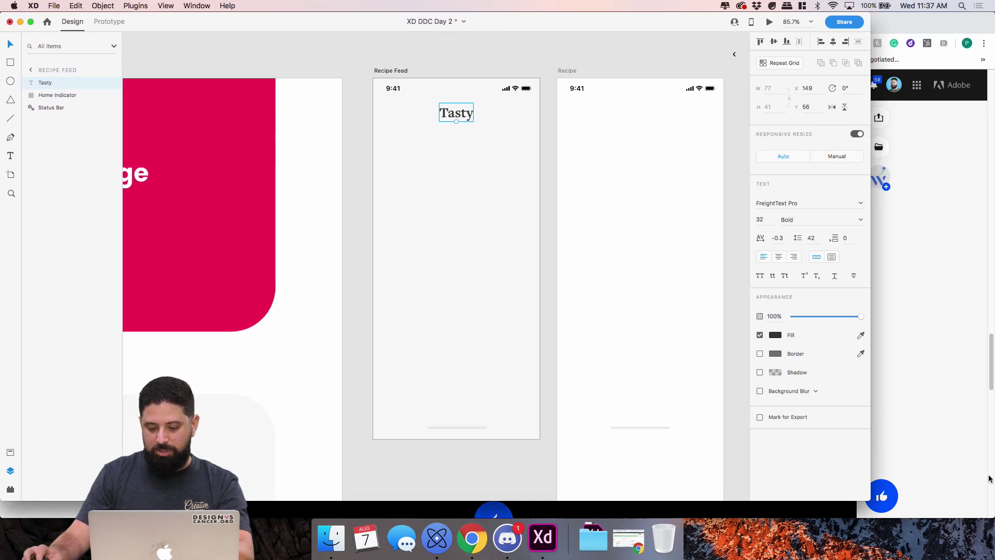
left_click_drag(872, 500, 992, 522)
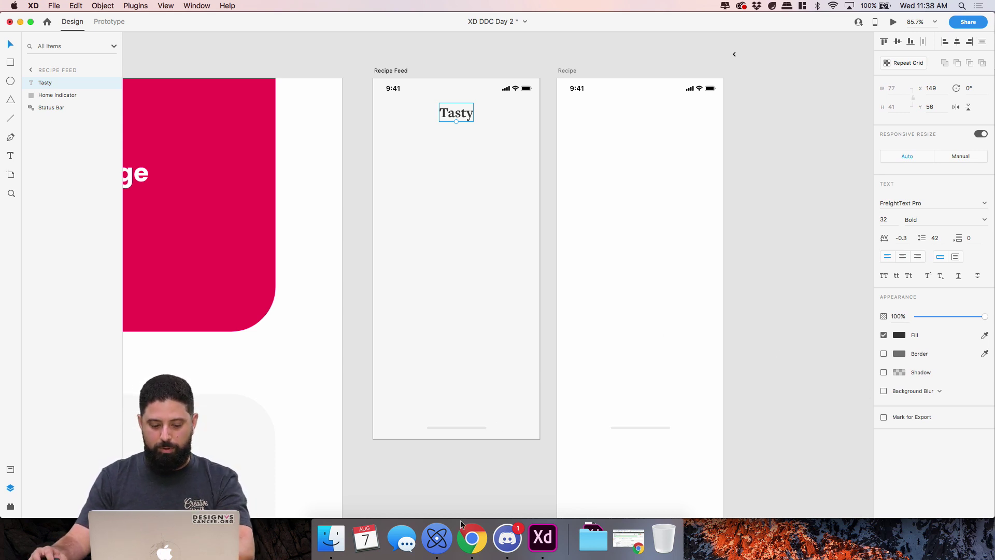
- Switch to Nucleo, find a 24px glyph icon with "search", and place the magnifier beside the "Tasty" title on the Recipe Feed artboard
left_click(438, 538)
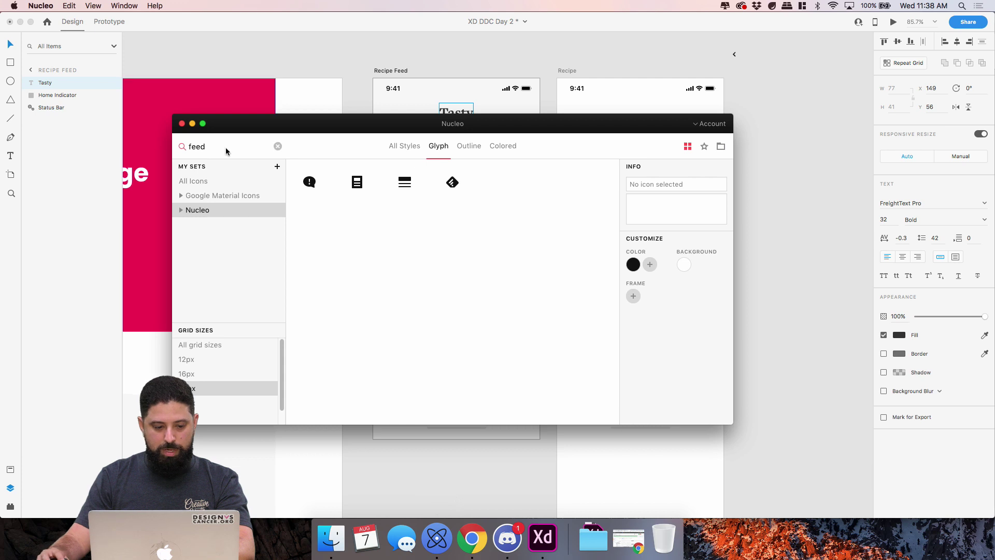
key("super+a")
type("search")
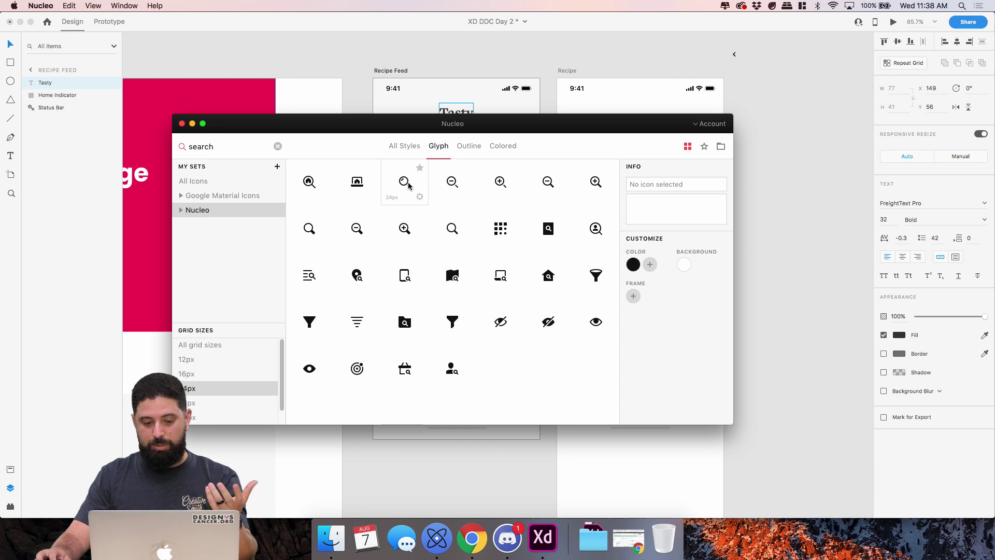
left_click_drag(408, 183, 523, 111)
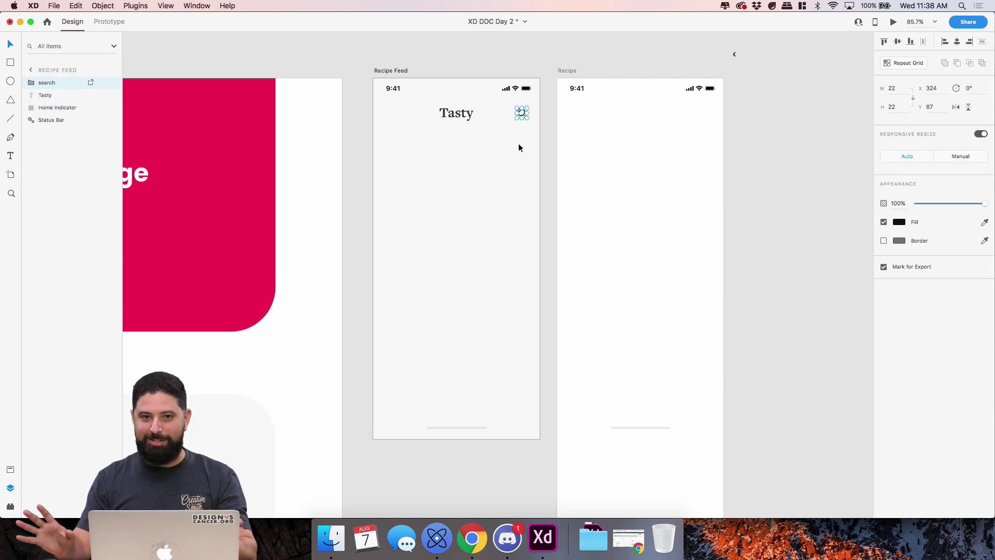
left_click(517, 144)
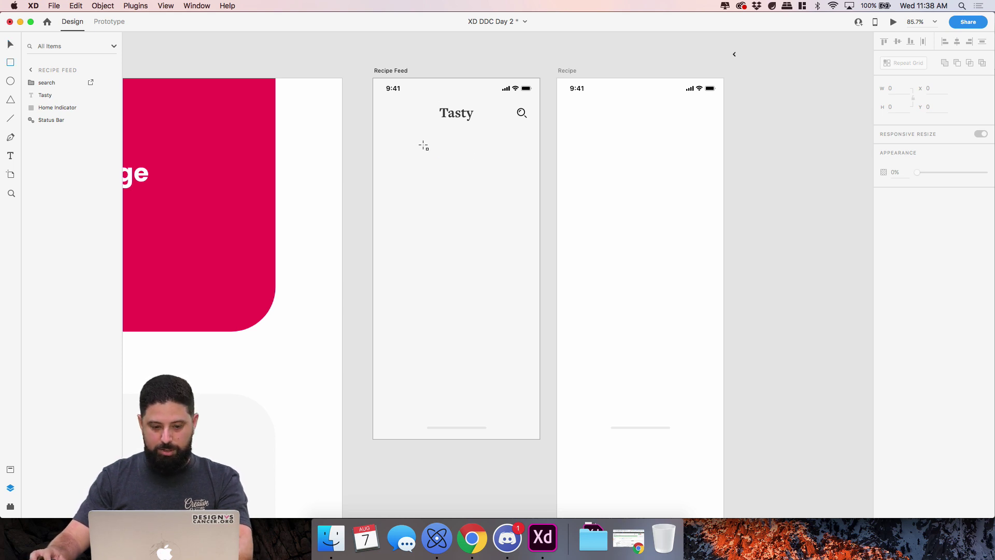
- Draw a borderless 316 × 240 rectangle under the "Tasty" title and place a duplicate of it below
key("r")
left_click_drag(387, 131, 527, 237)
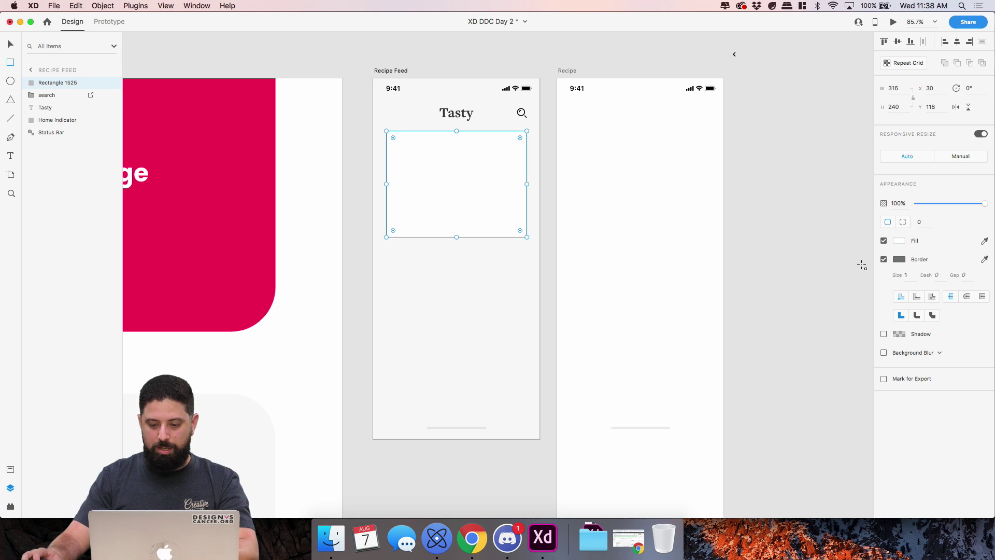
left_click(884, 260)
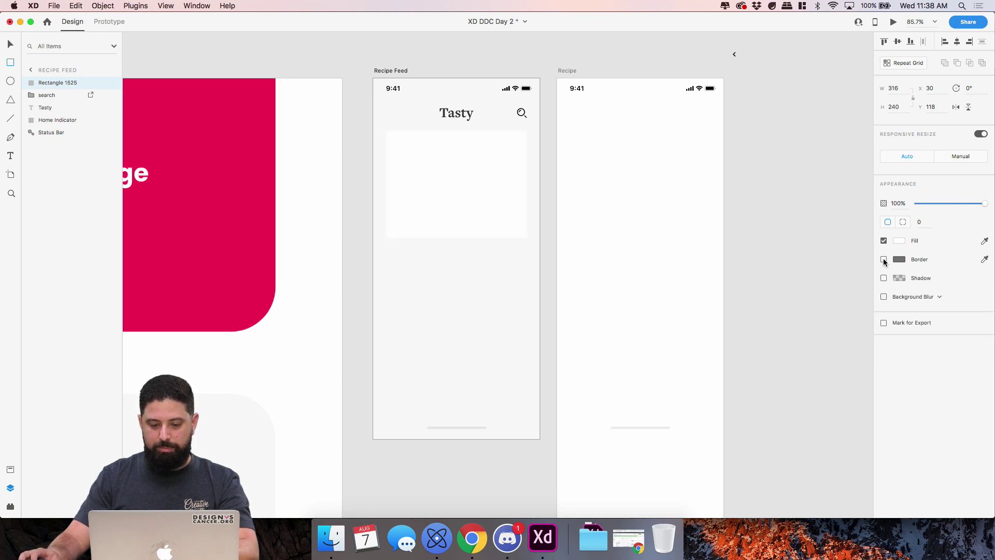
key("v")
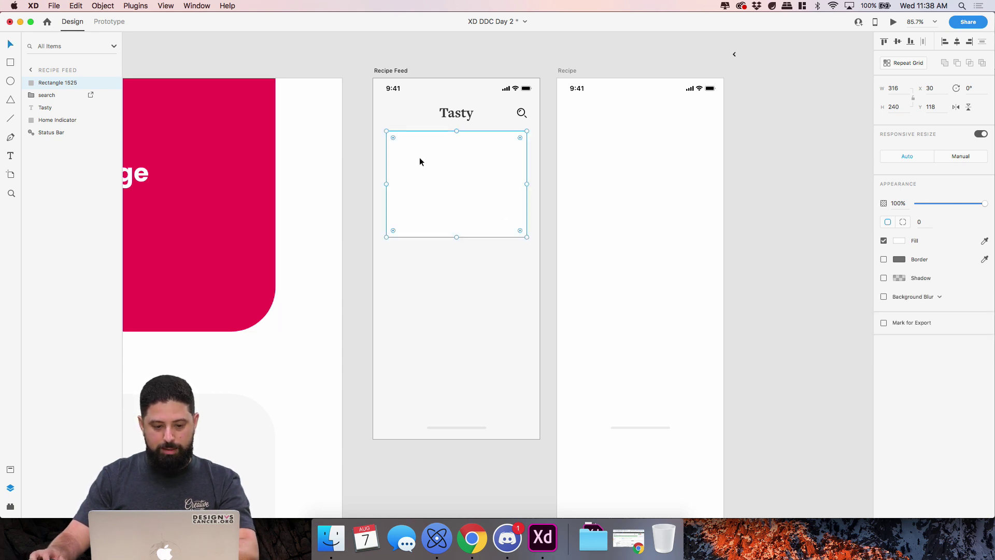
left_click_drag(419, 157, 472, 291)
- Select both rectangles on the Recipe Feed artboard and launch the PhotoSplash plugin for them
left_click(471, 211, "shift")
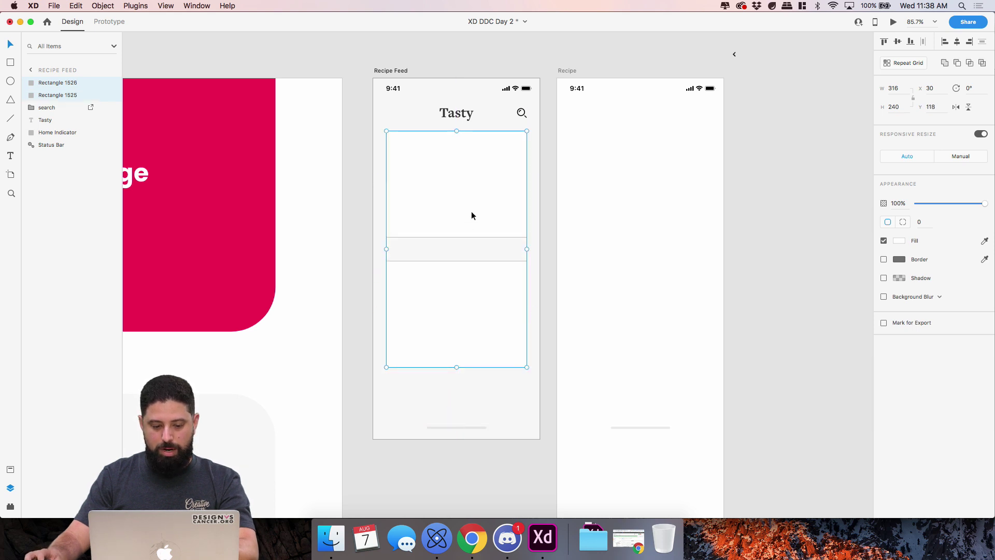
left_click(10, 507)
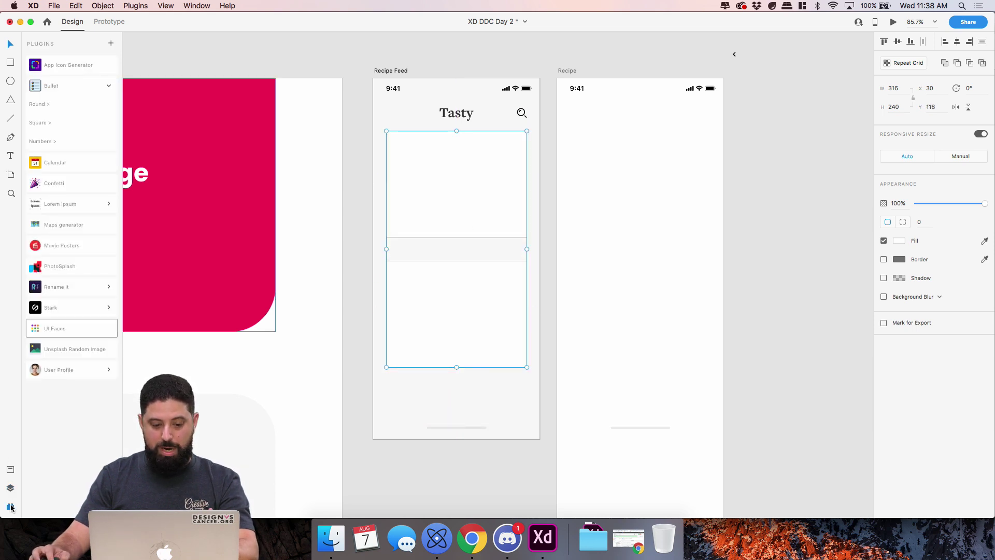
left_click(388, 72)
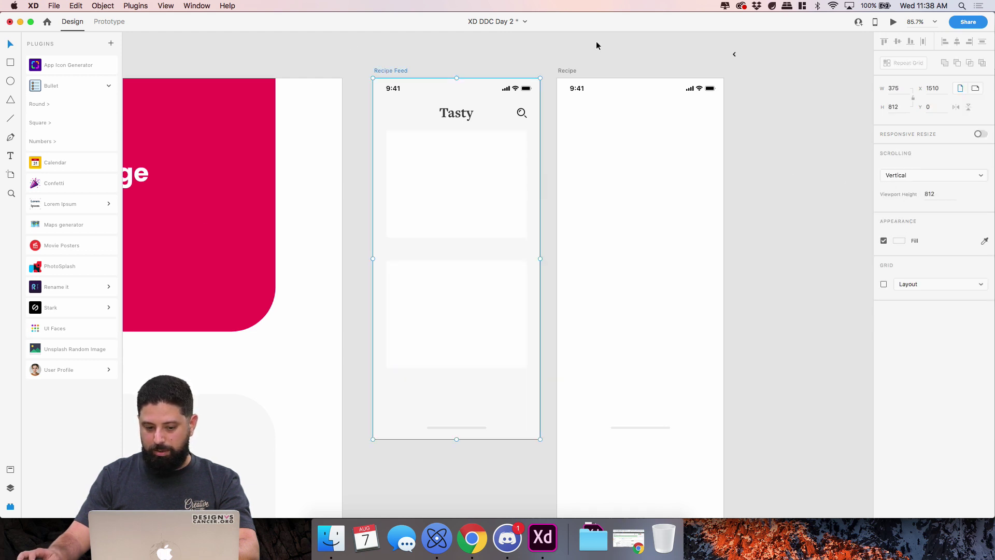
left_click(453, 215)
left_click(470, 297, "shift")
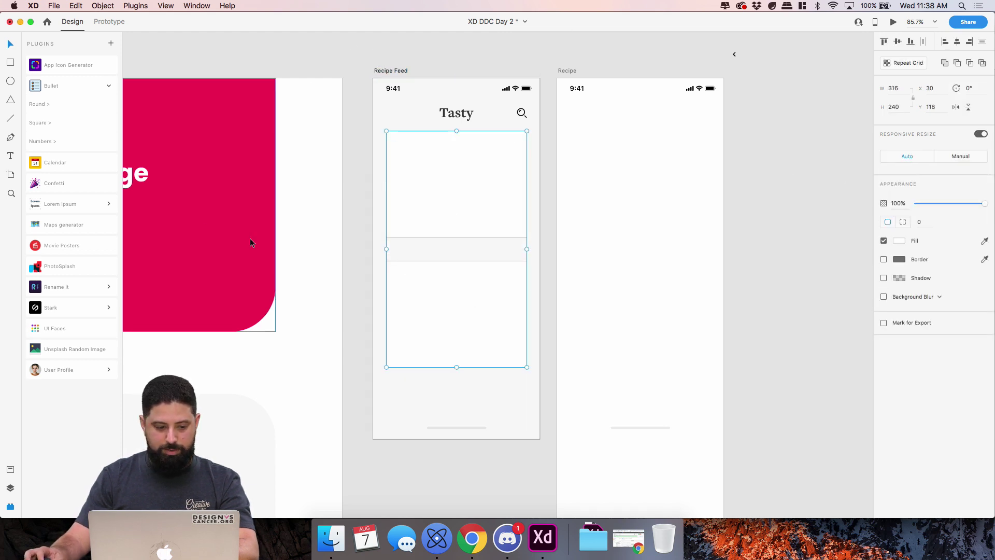
left_click(85, 267)
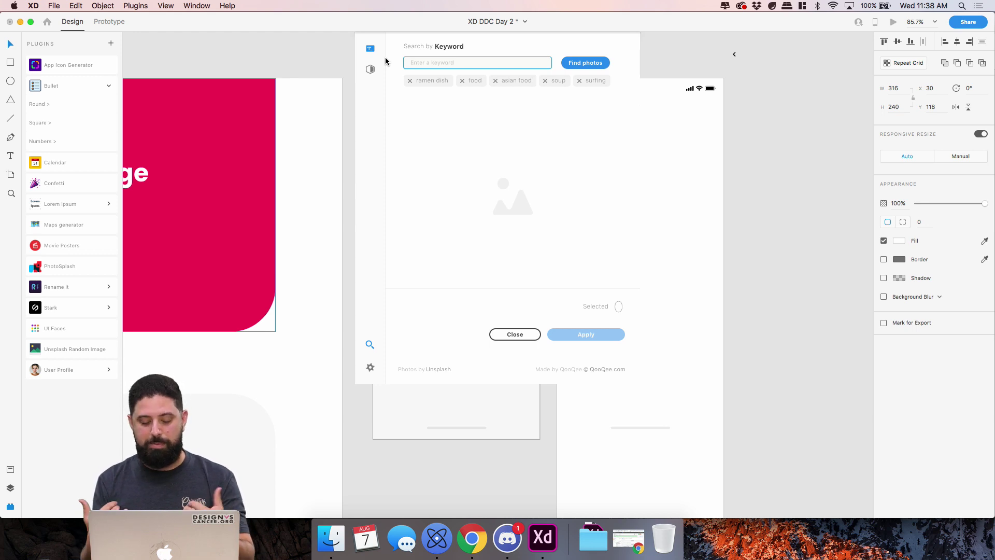
- Search PhotoSplash for "ramen dish" and browse through the food photos
type("rame")
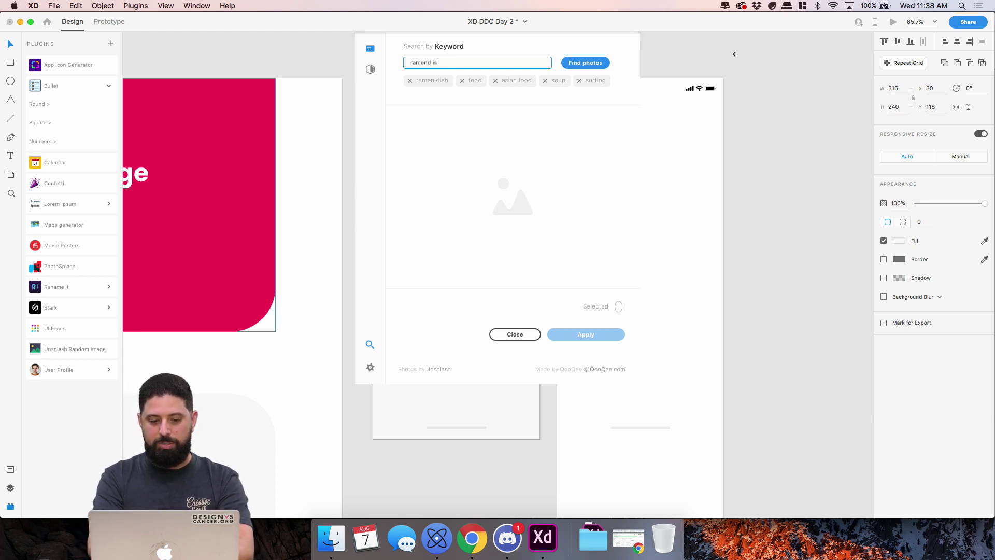
type("n dish")
key("Return")
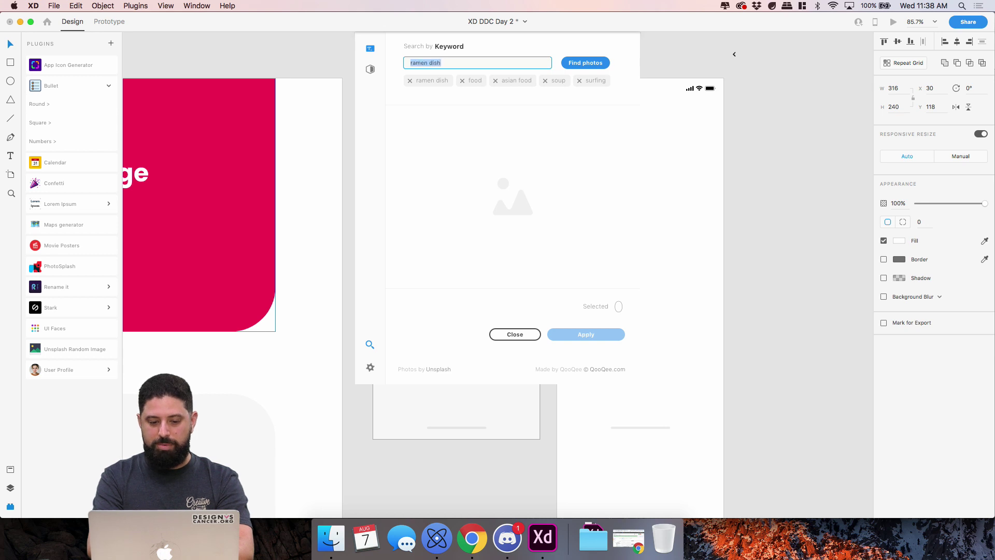
left_click(511, 166)
left_click(465, 153)
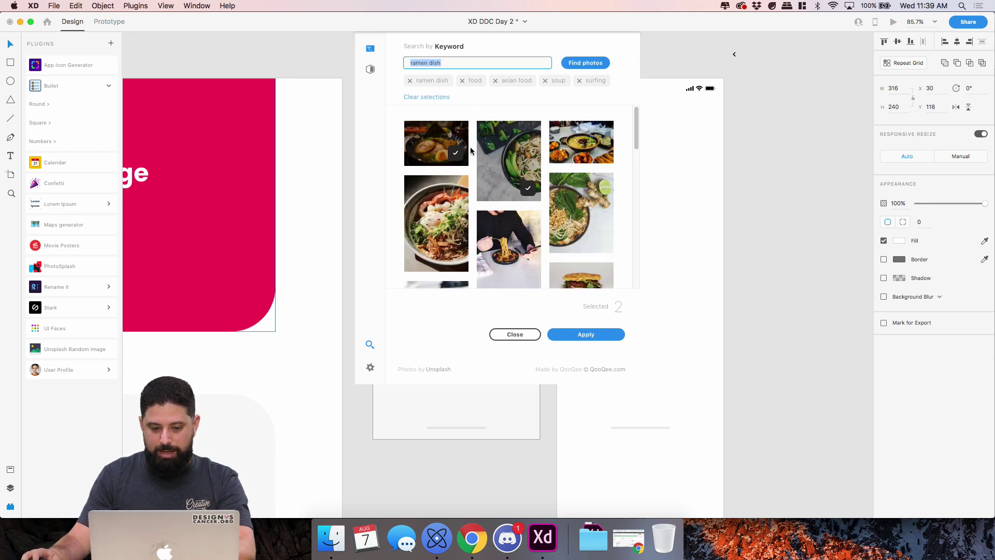
scroll(520, 193, "down", 4)
scroll(521, 193, "down", 10)
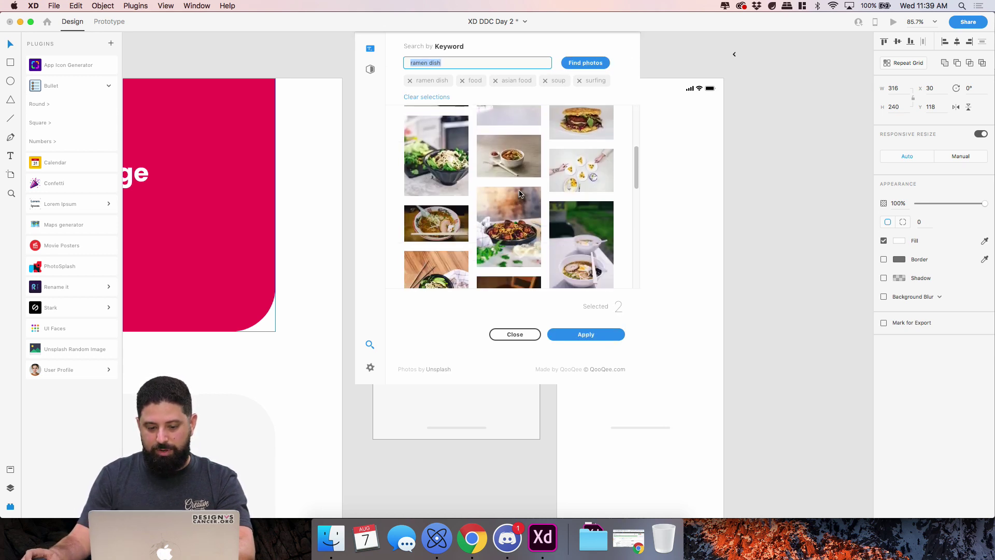
scroll(521, 194, "down", 8)
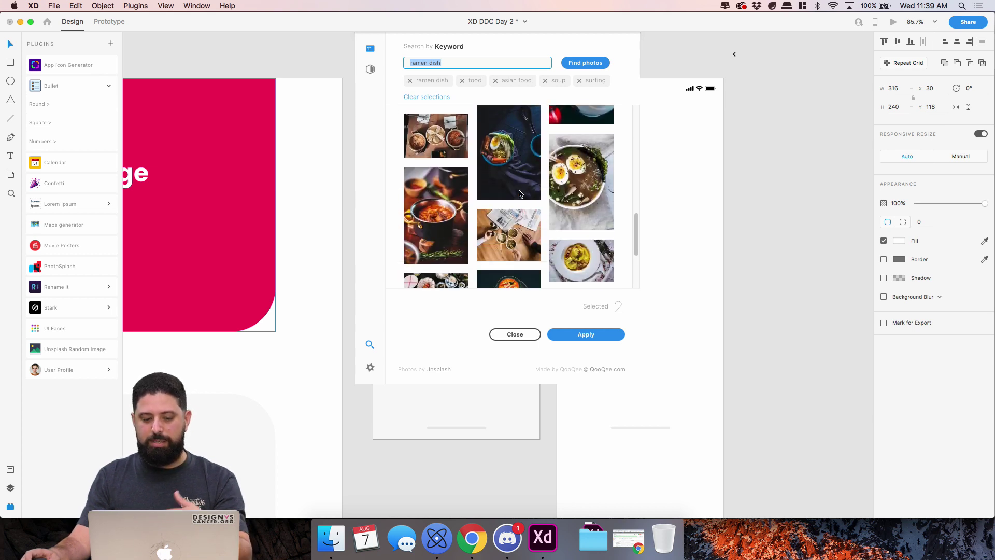
- Reload the ramen photos, choose the dark bowl shot with a hand holding chopsticks, and apply both chosen photos to the rectangles
left_click(586, 63)
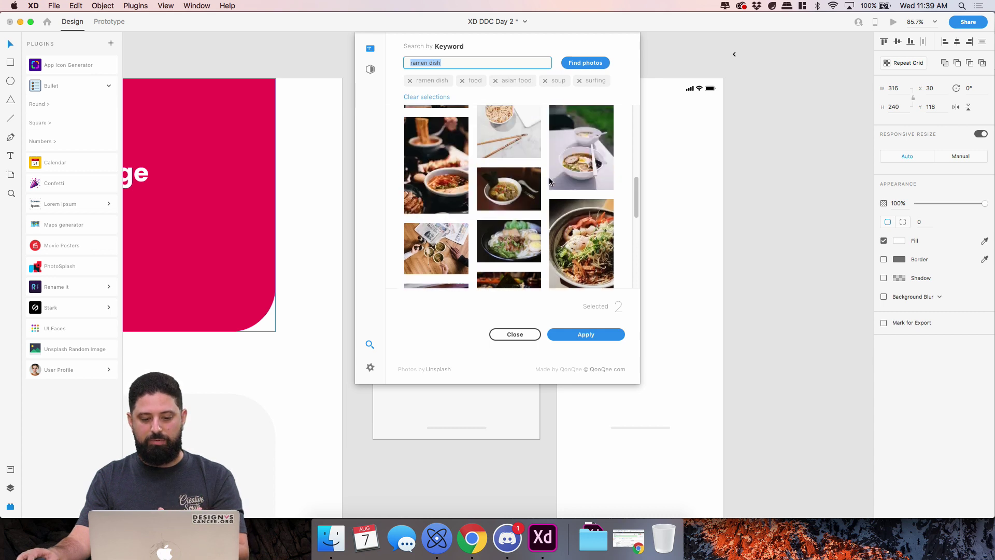
scroll(568, 120, "up", 10)
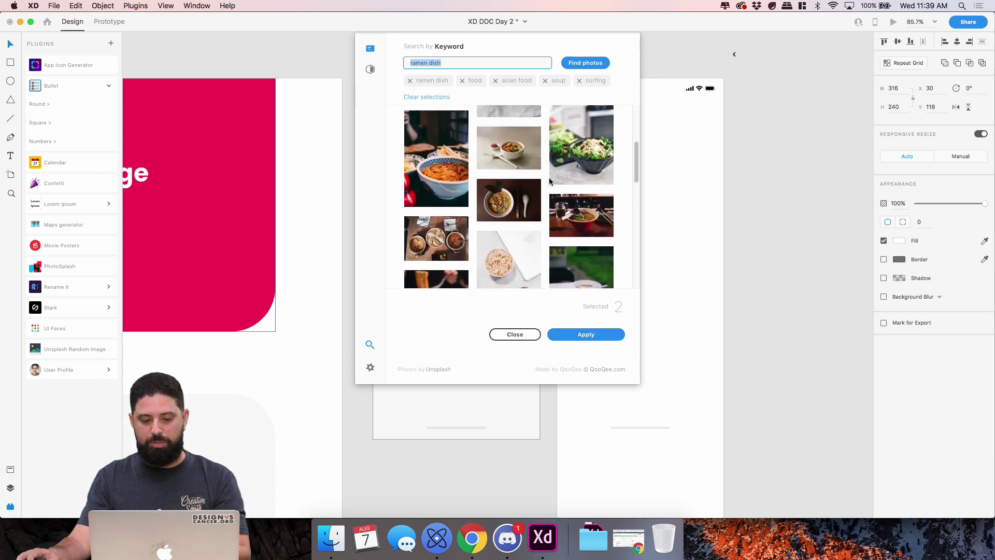
left_click(600, 62)
scroll(500, 169, "down", 2)
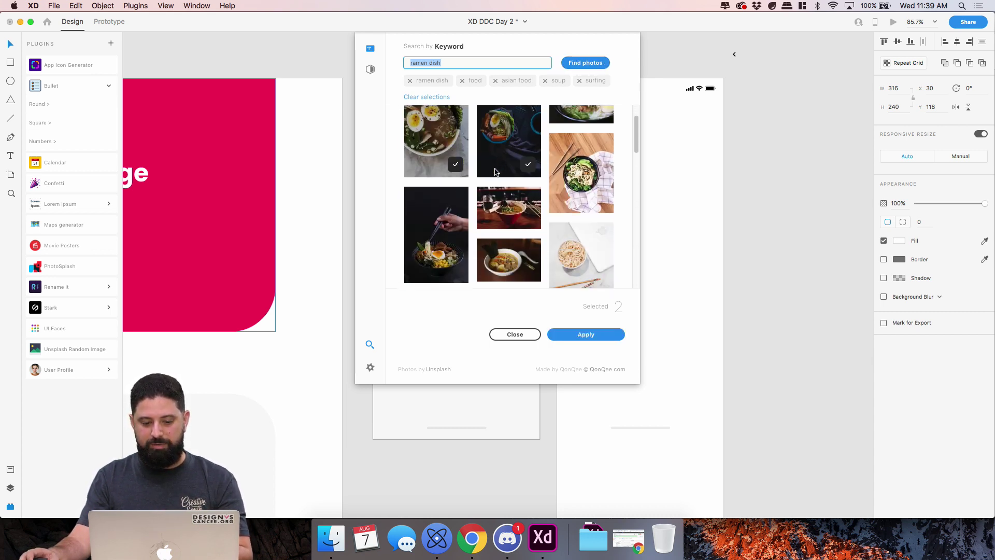
left_click(435, 232)
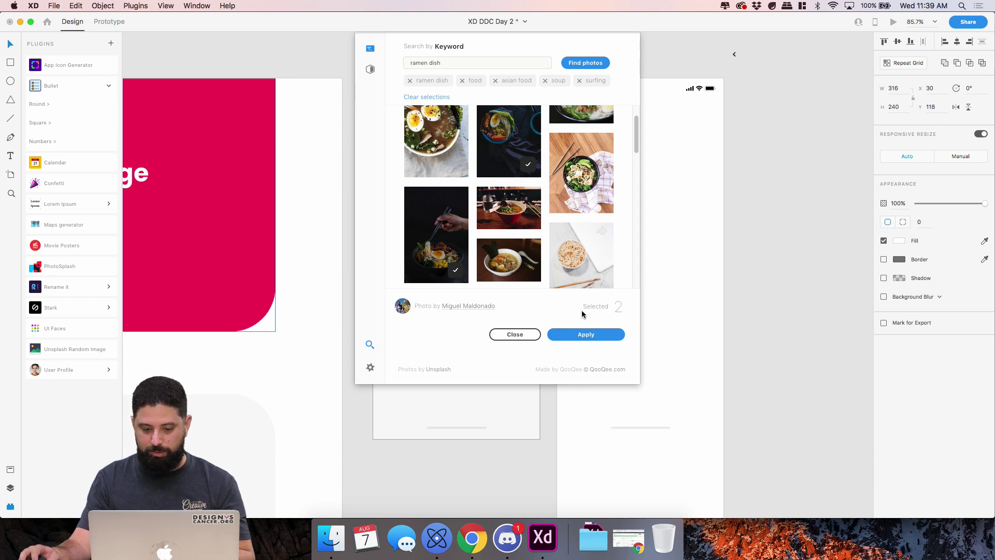
left_click(593, 336)
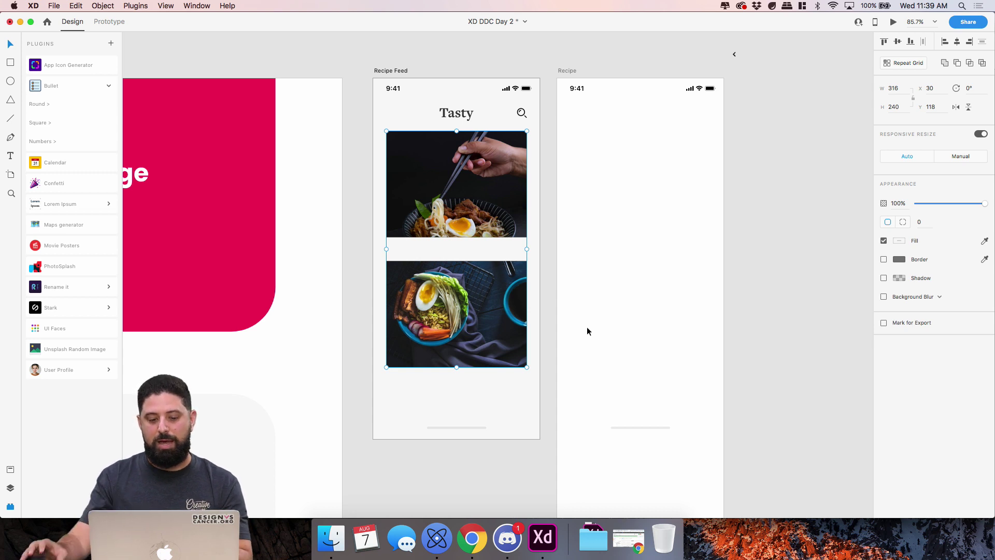
- Reposition the photo inside the upper rectangle so the whole ramen bowl sits within the frame
double_click(486, 209)
left_click_drag(486, 209, 485, 170)
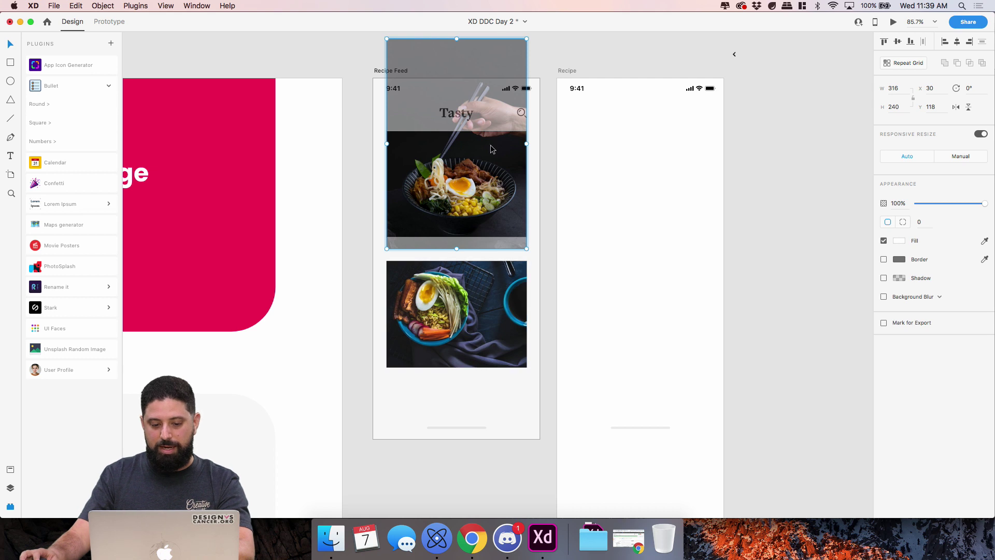
left_click_drag(457, 40, 456, 113)
left_click(628, 71)
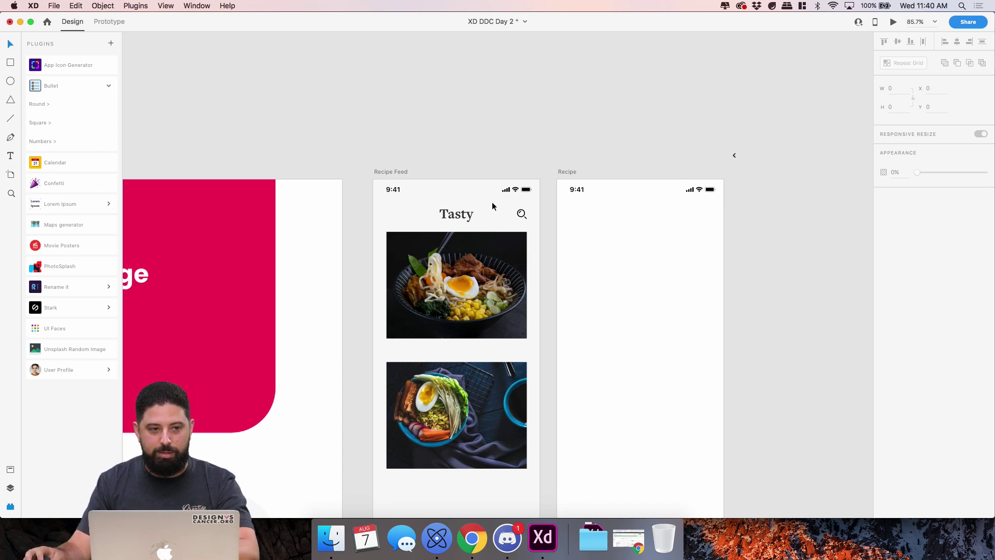
- Move the lower food photo down to open a wider gap beneath the upper photo
scroll(492, 206, "down", 3)
left_click(471, 354)
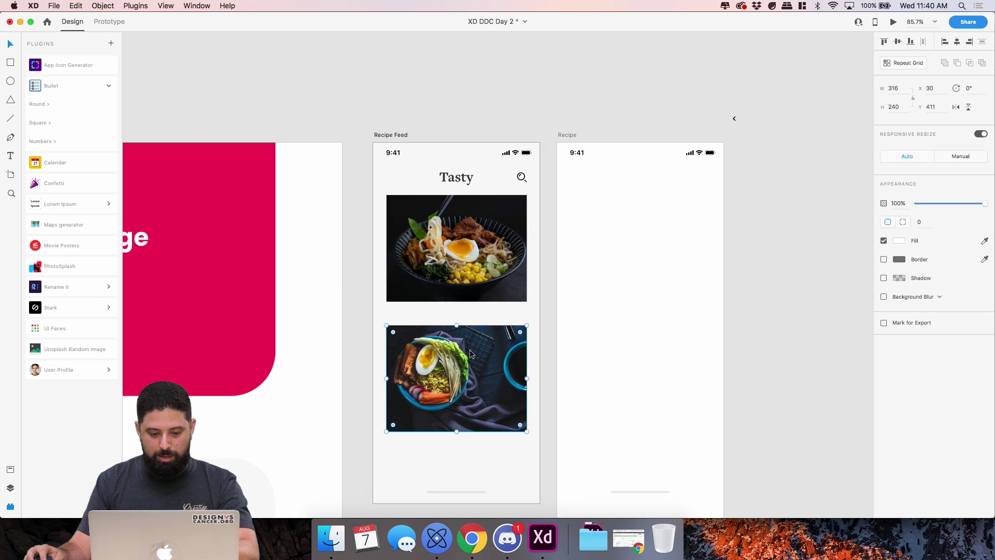
left_click_drag(472, 354, 472, 406)
left_click(470, 284)
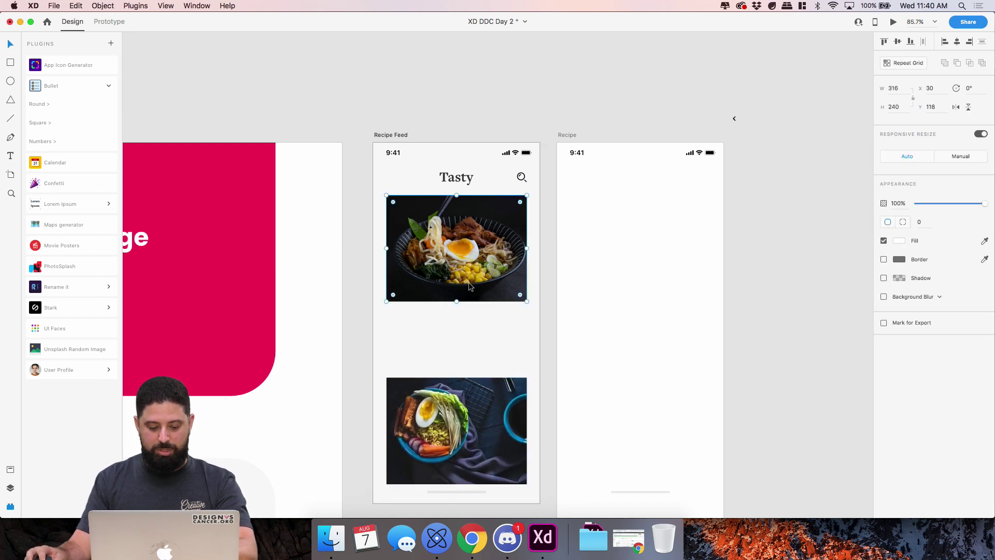
- Draw a white 316 × 352 card rectangle at X 30, Y 182 and bring the upper ramen photo in front of it
key("r")
mouse_move(391, 351)
left_mouse_down()
mouse_move(481, 284)
mouse_move(526, 195)
left_mouse_up()
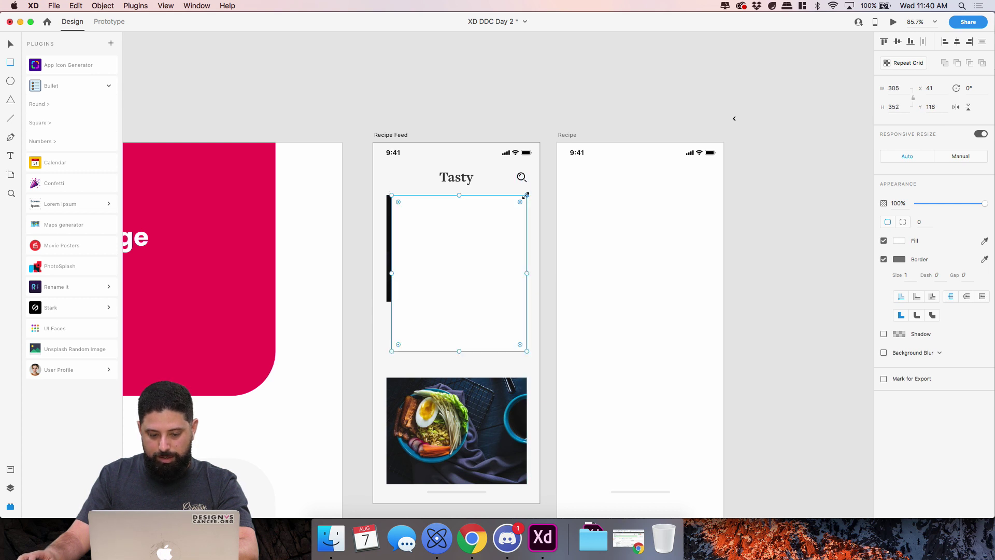
key("v")
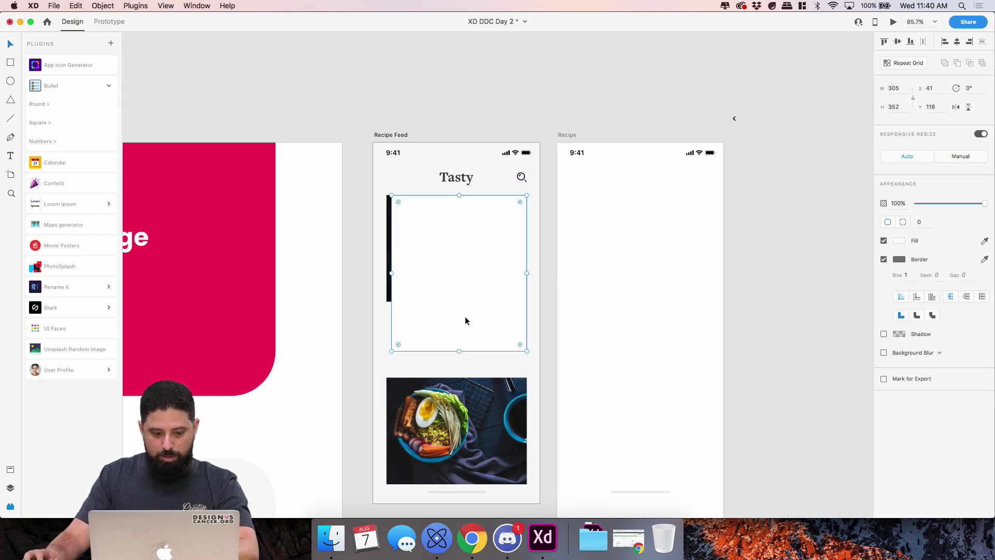
left_click_drag(391, 273, 463, 211)
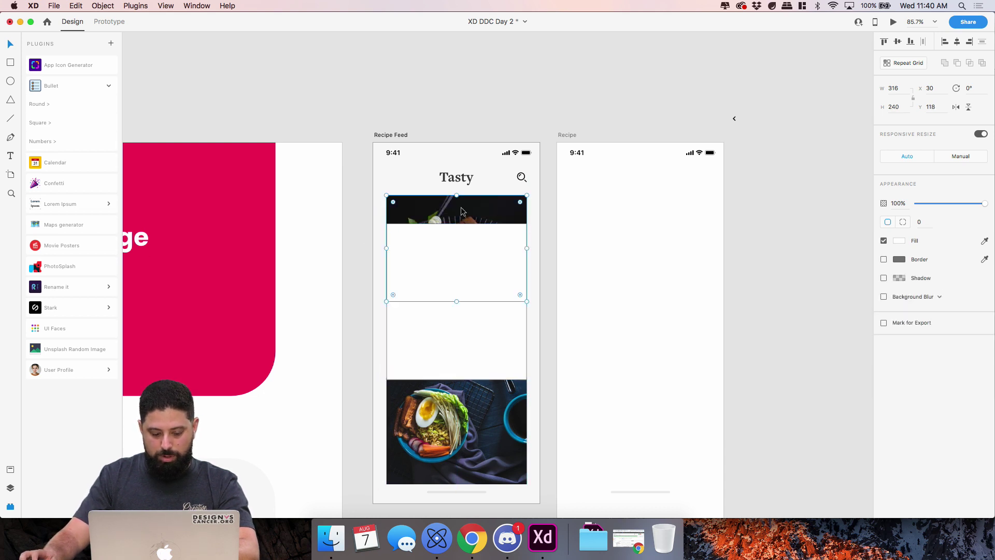
key("super+z")
- Remove the card rectangle's border and give it a shadow with a Y offset of 10 and a blur of 32
left_click(466, 325)
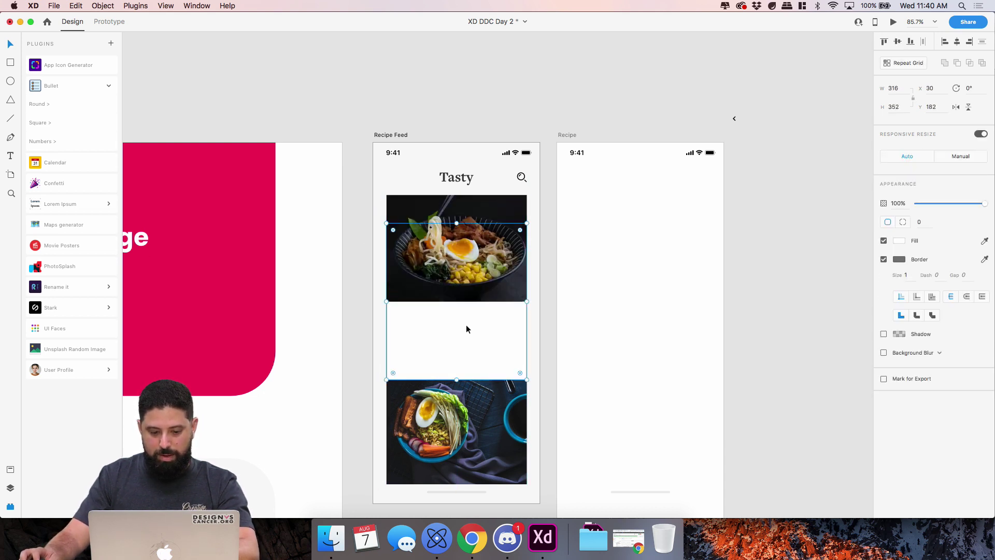
left_click(884, 260)
left_click(885, 278)
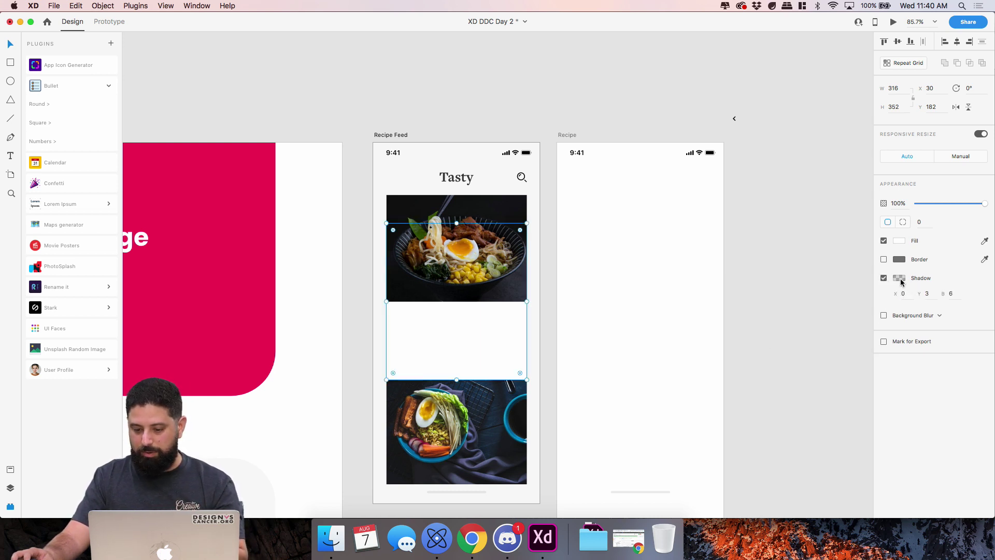
left_click(901, 280)
double_click(858, 314)
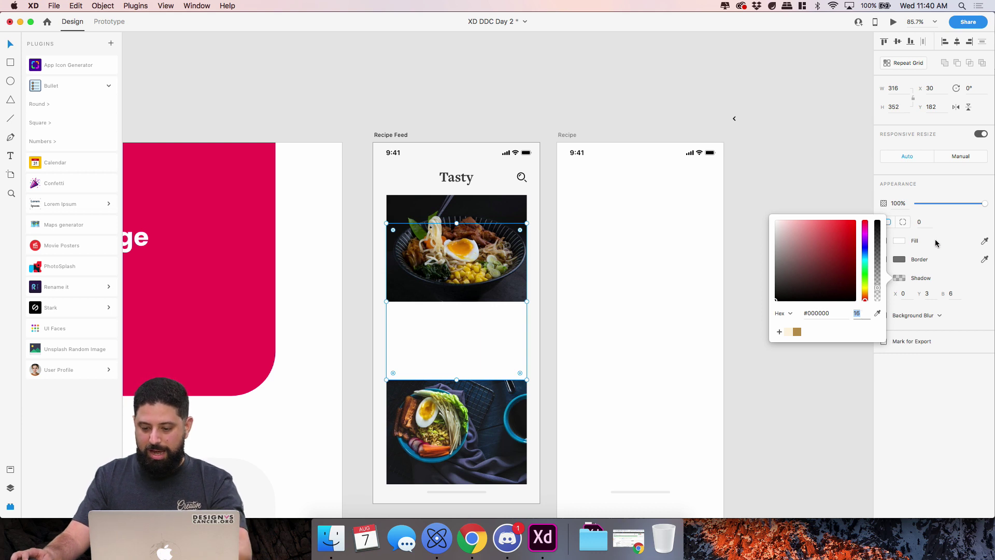
left_click(929, 293)
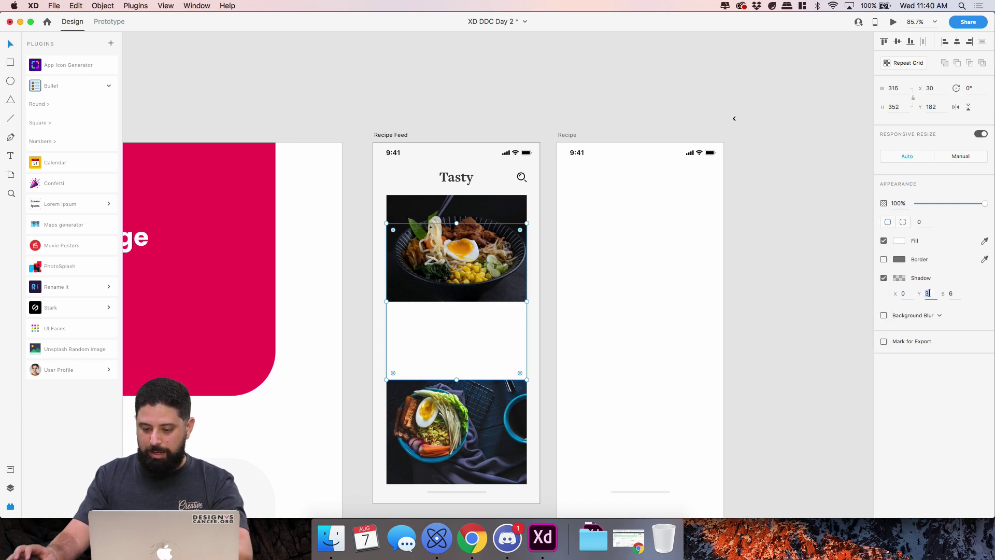
key("Up")
key("Up")
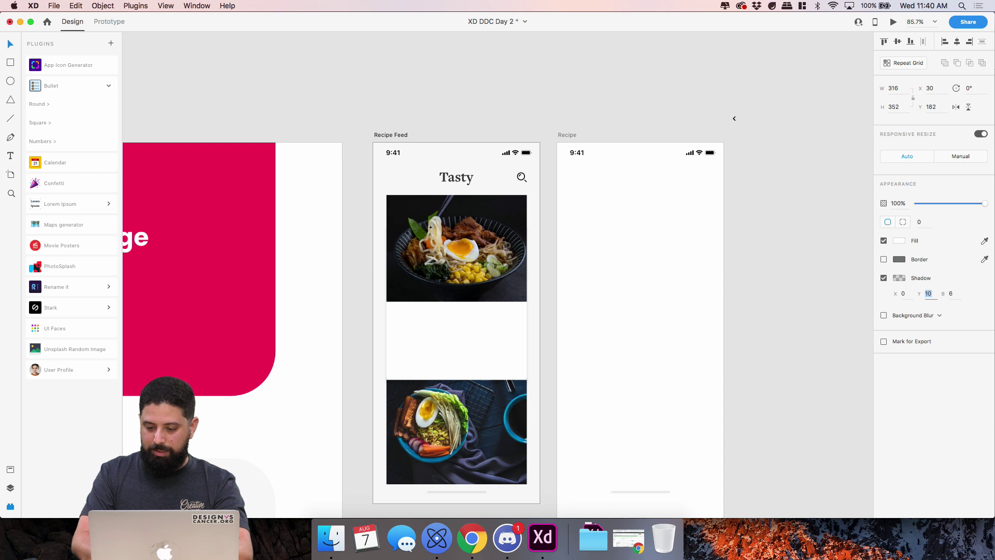
key("Tab")
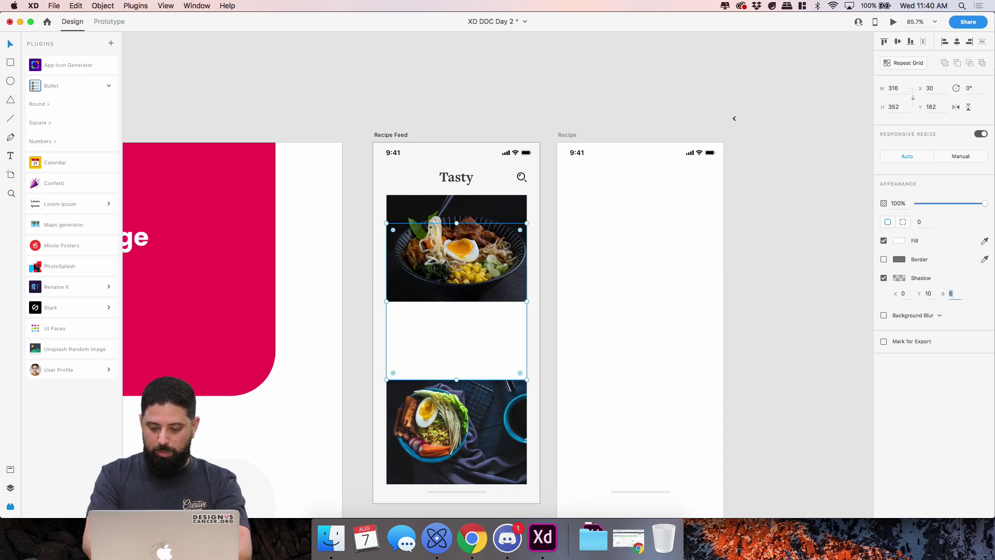
key("Tab")
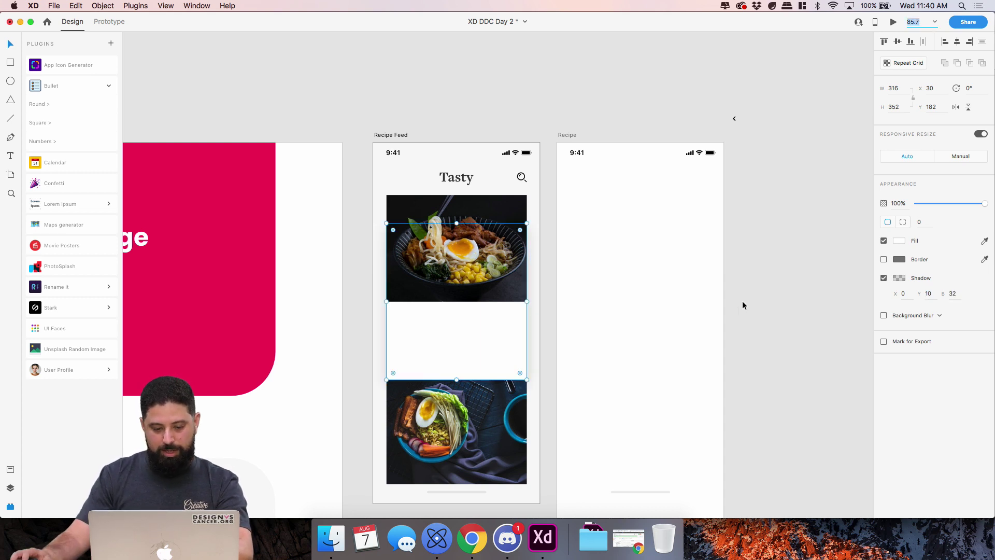
- Resize the card to 336 high, with its top edge aligned to the upper photo at Y 118
left_click(483, 346)
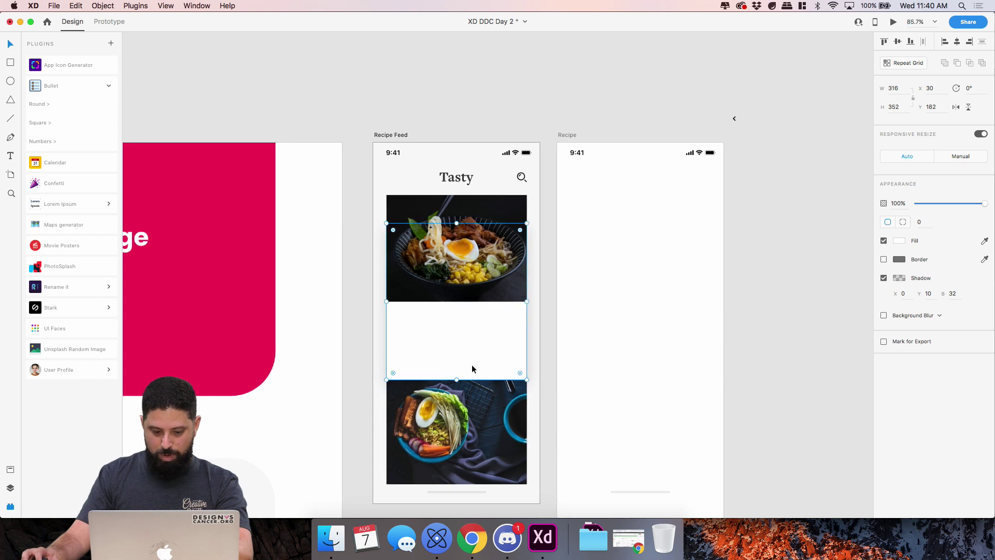
left_click_drag(457, 223, 456, 196)
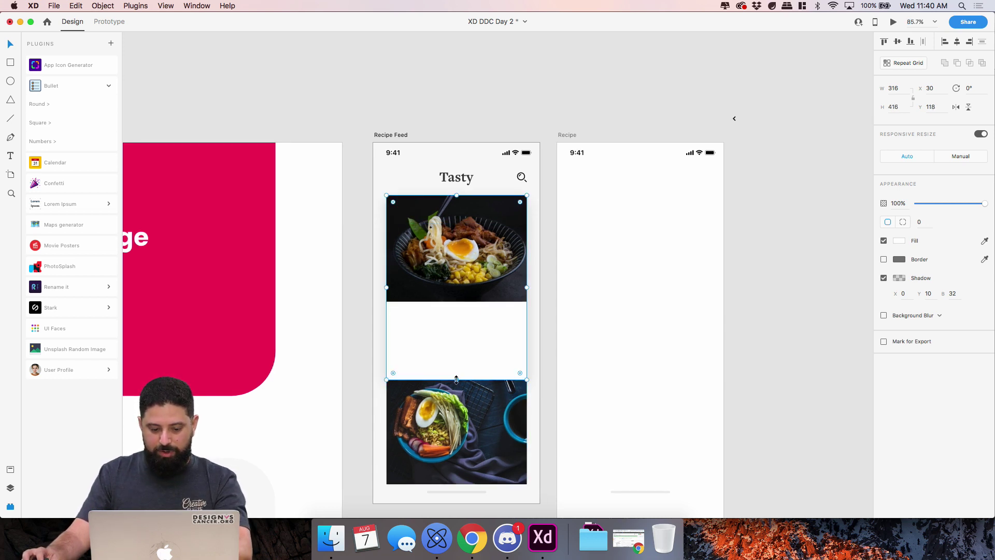
left_click_drag(456, 380, 484, 459)
- Place a duplicate of the card at the lower photo and bring that photo to the front, aligned with the card's top
scroll(461, 377, "down", 2)
left_click(463, 374)
left_click(472, 283)
left_click(484, 326)
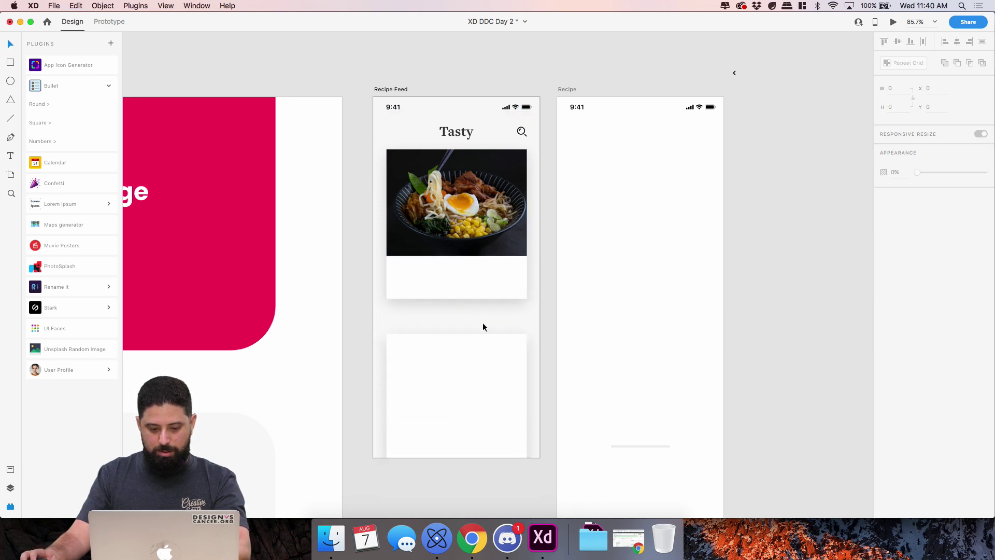
key("super+shift+bracketright")
left_click_drag(484, 333, 486, 355)
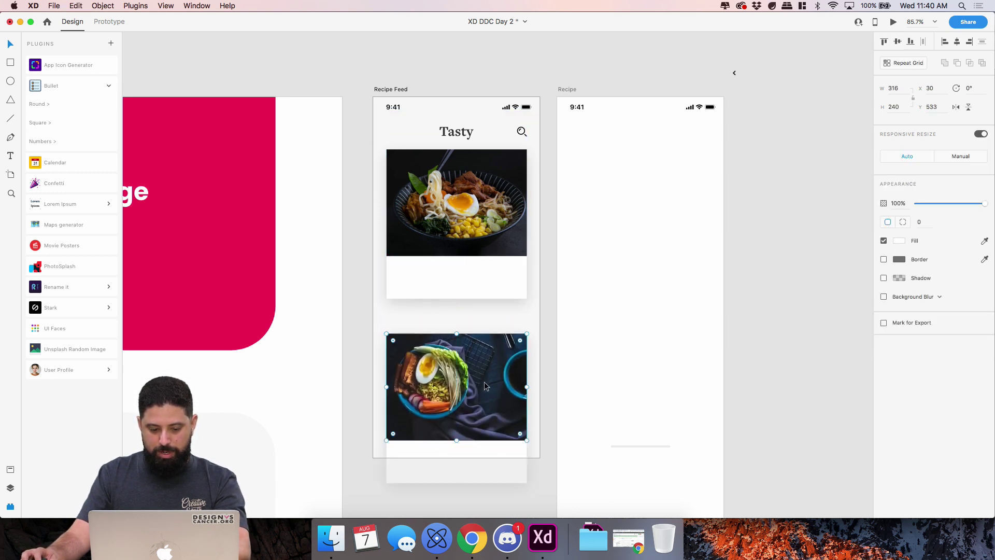
- Move the lower photo and its card up together, leaving a small gap below the first card
left_click(493, 441, "shift")
left_click_drag(498, 430, 497, 367)
left_click(547, 320)
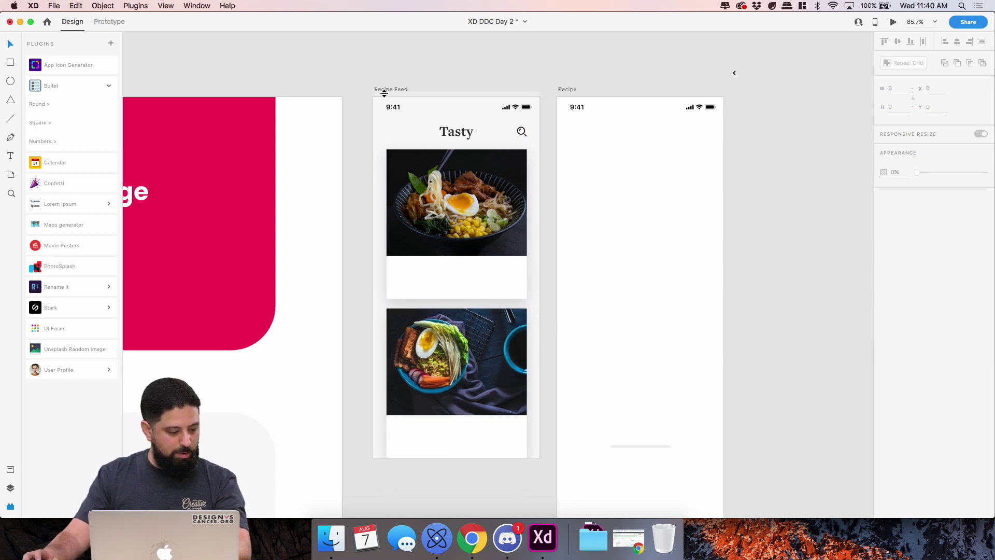
- Add the title text "The Chicken Ramen You Want at Midnight" in the white area of the first card
left_click(449, 276)
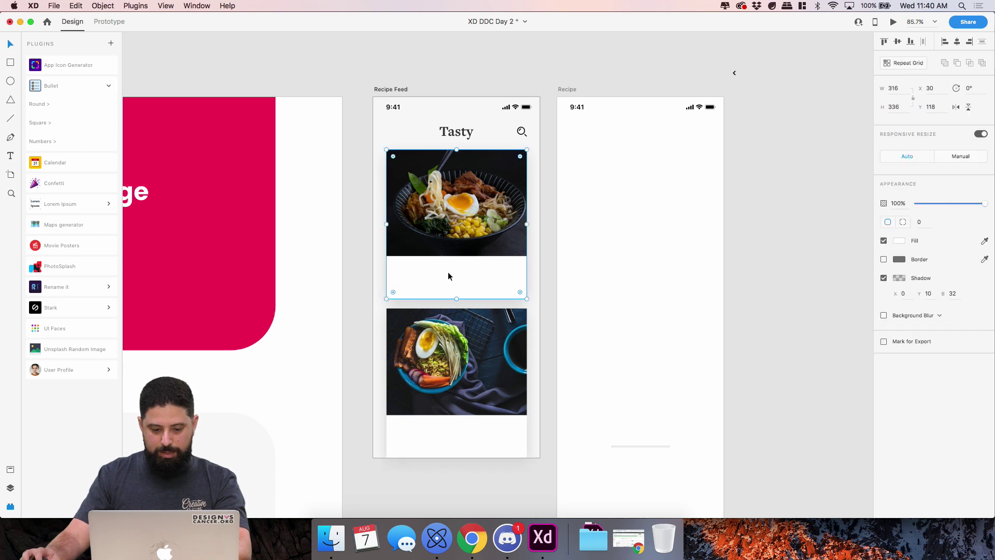
left_click(413, 264)
type("The Ch")
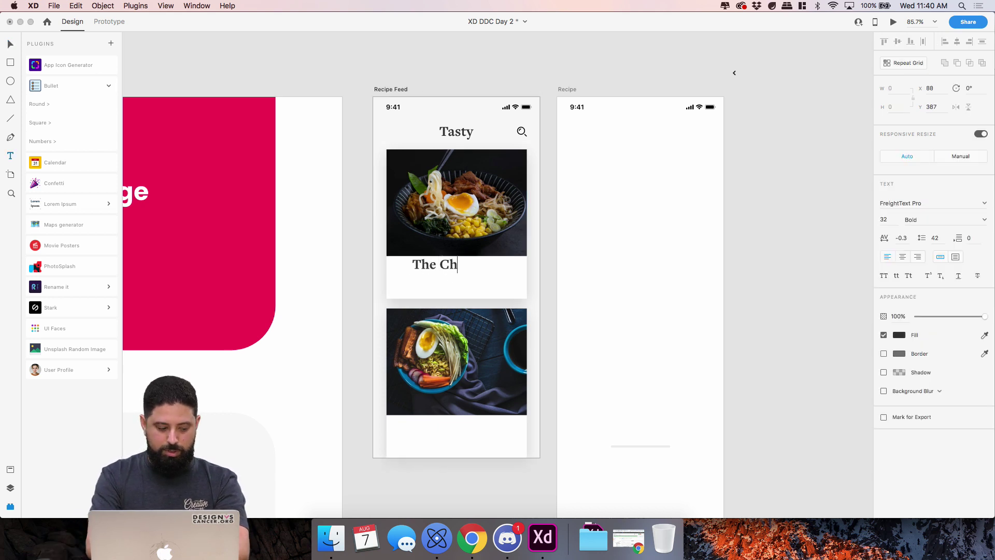
type("icken Ramen")
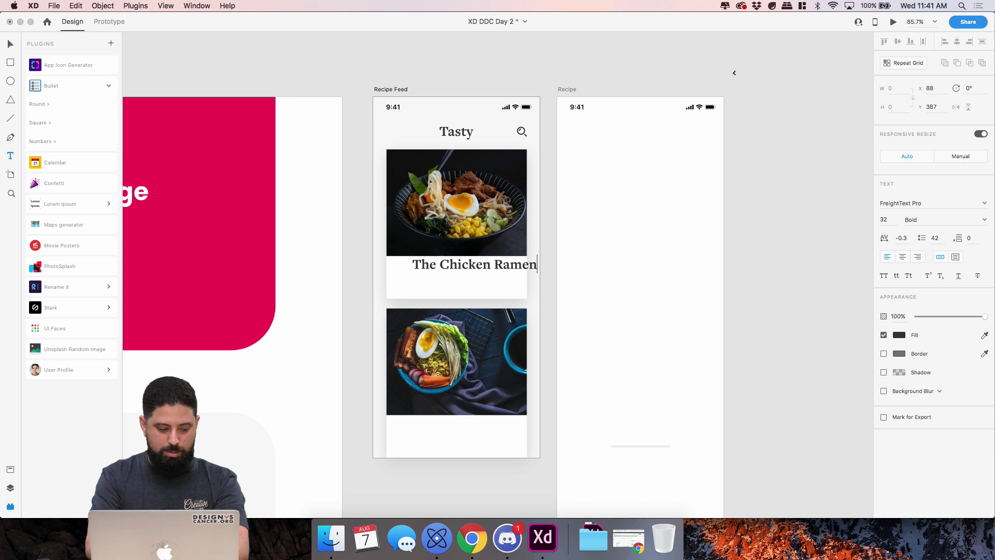
type(" You wan")
key("BackSpace")
key("BackSpace")
key("BackSpace")
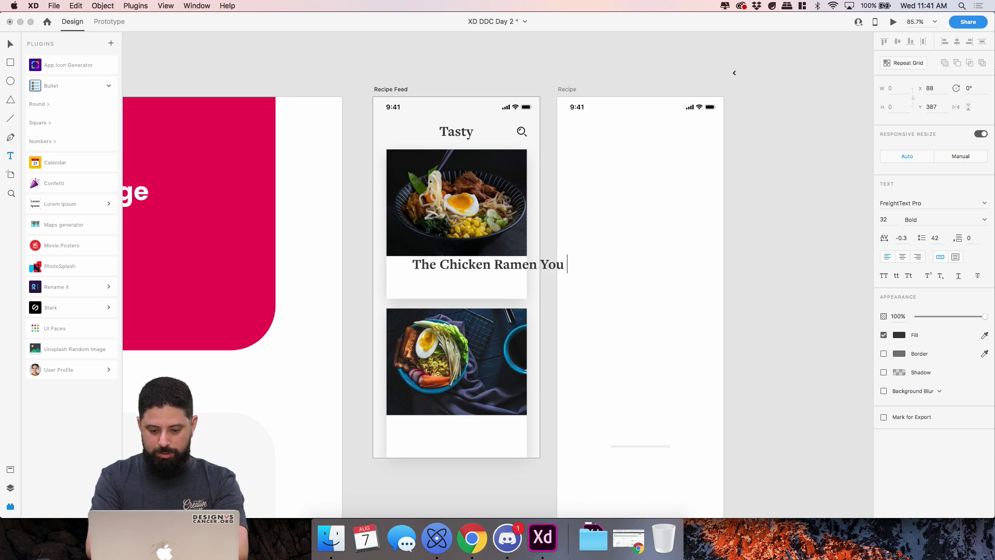
type("Want at Midnig")
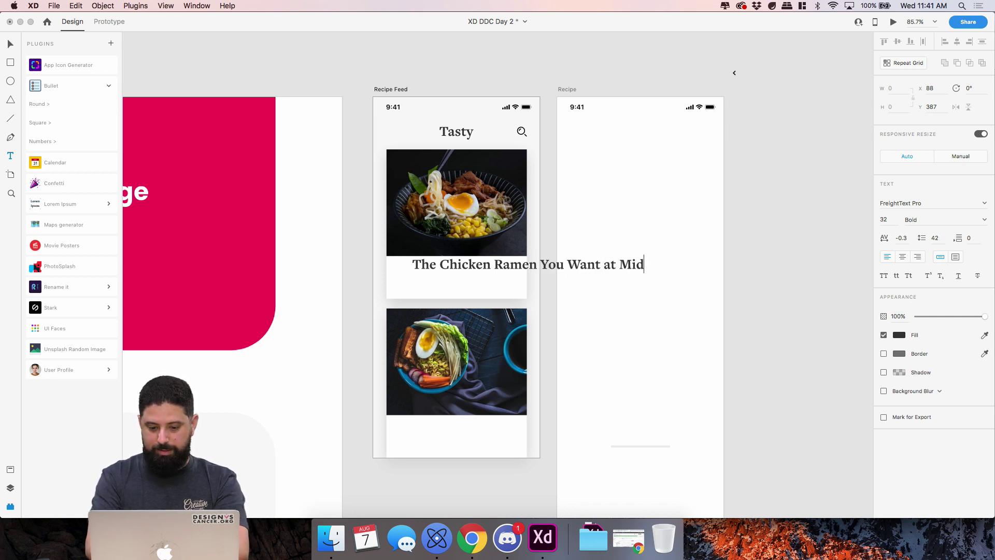
key("BackSpace")
type("ght")
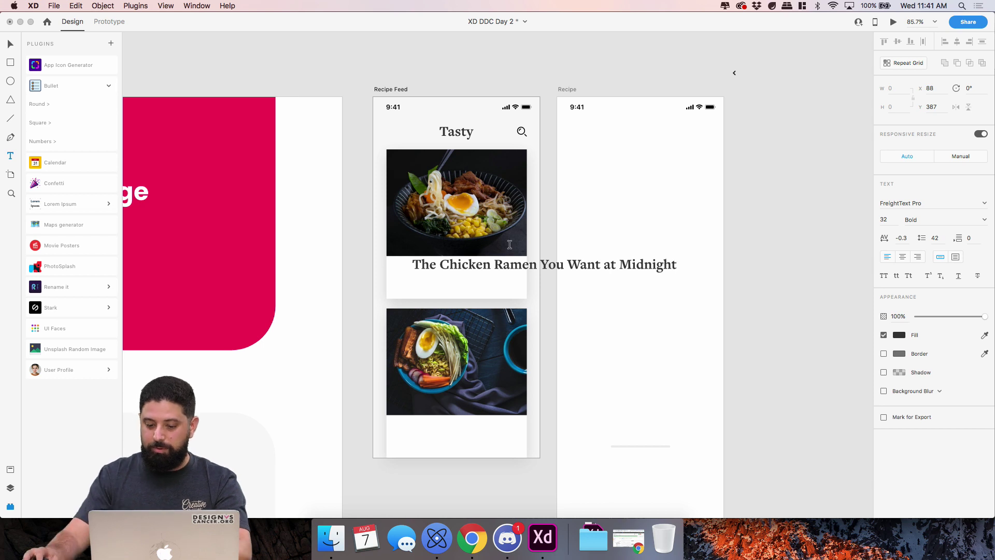
- Convert the recipe title to area text and fit its box inside the first card at X 48, Y 367, 276 wide by 79 high
key("Escape")
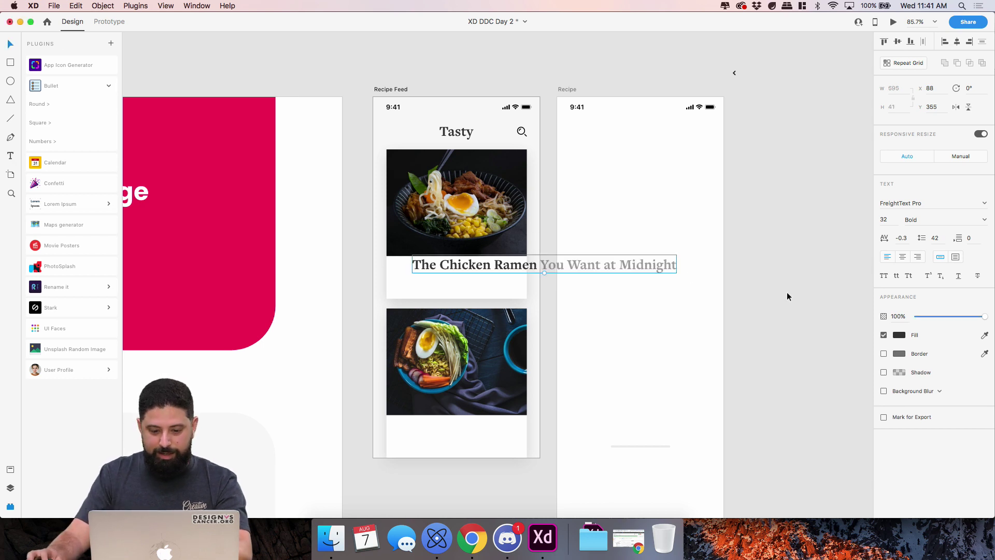
left_click(955, 258)
left_click_drag(460, 265, 443, 271)
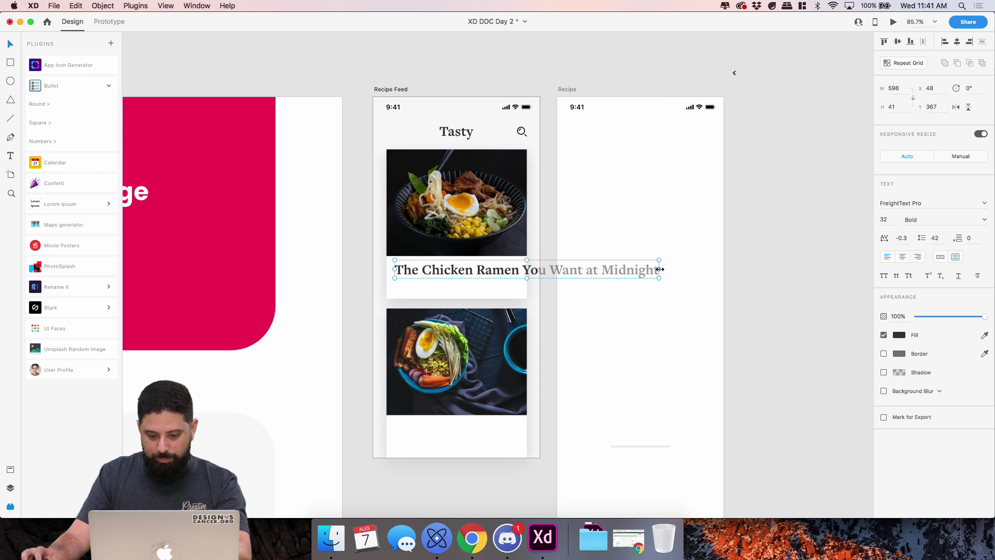
left_click_drag(660, 269, 517, 270)
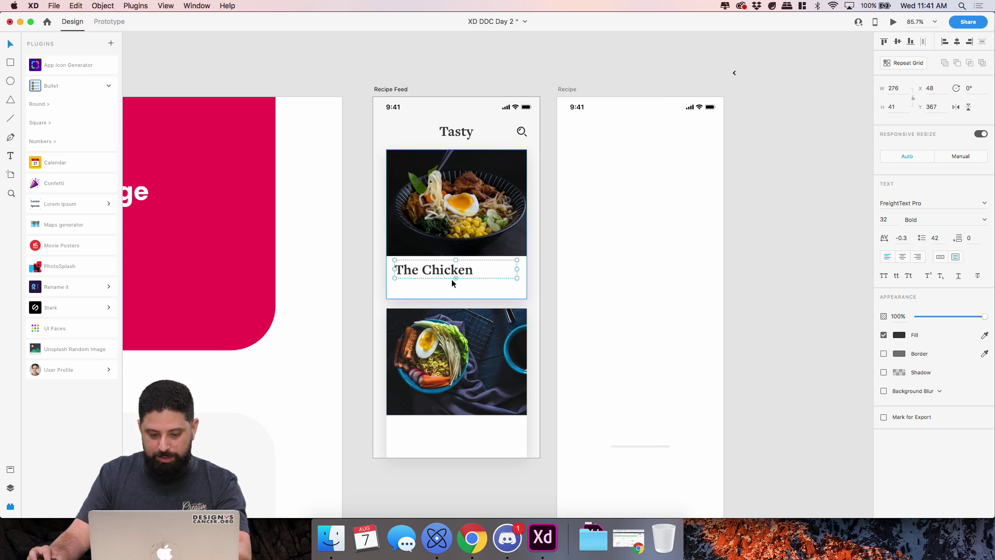
left_click_drag(452, 282, 455, 295)
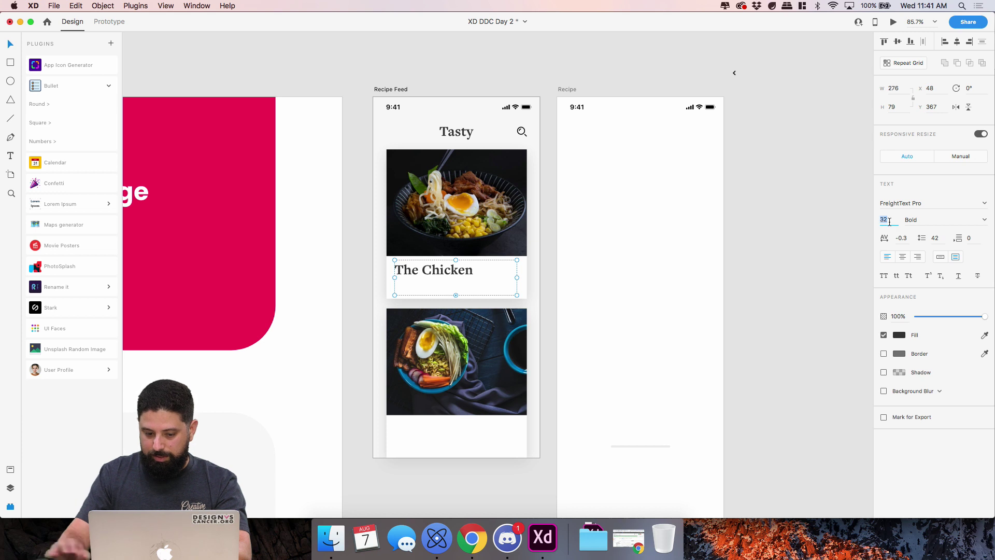
- Reduce the recipe title's font size to 24
key("Down")
key("Down")
key("Down")
key("Down")
key("Down")
key("Down")
key("Down")
key("Down")
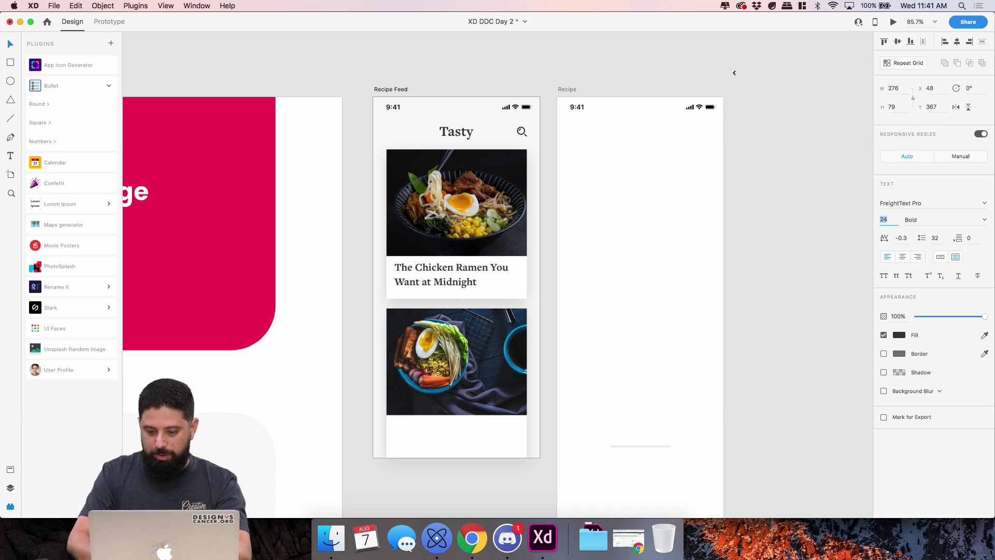
left_click(762, 234)
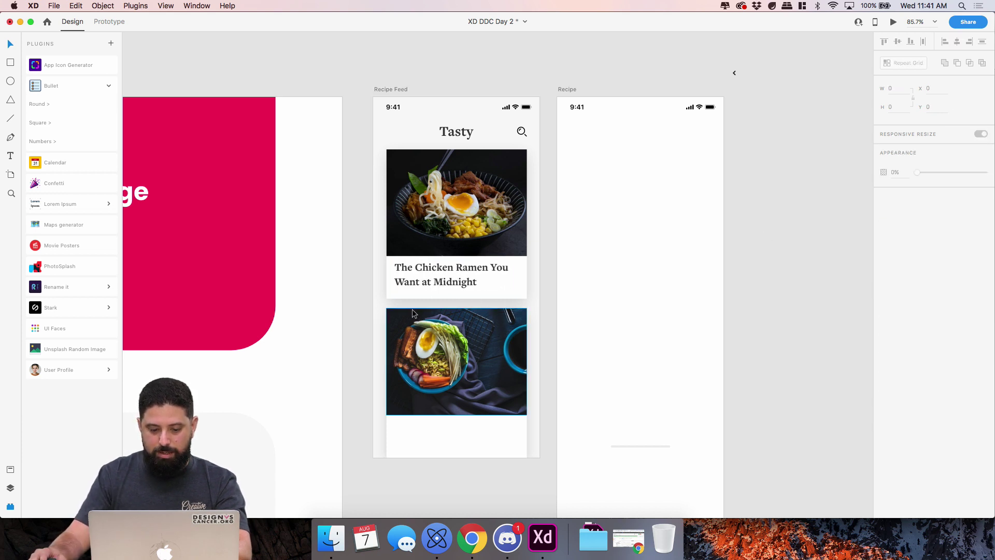
- Move the second photo and its card down together, and extend the first card's bottom edge to 389 high
left_click(401, 361)
left_click_drag(481, 358, 483, 386)
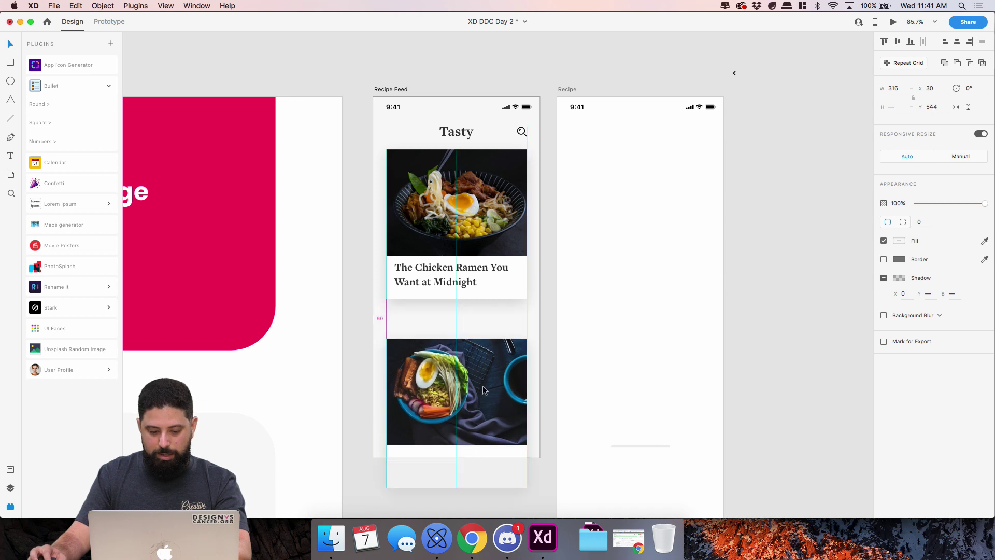
left_click(467, 297)
- Shorten the recipe title's text box to about 66 high so it fits the two lines
mouse_move(456, 299)
left_mouse_down()
mouse_move(456, 320)
mouse_move(454, 290)
left_mouse_up()
double_click(450, 280)
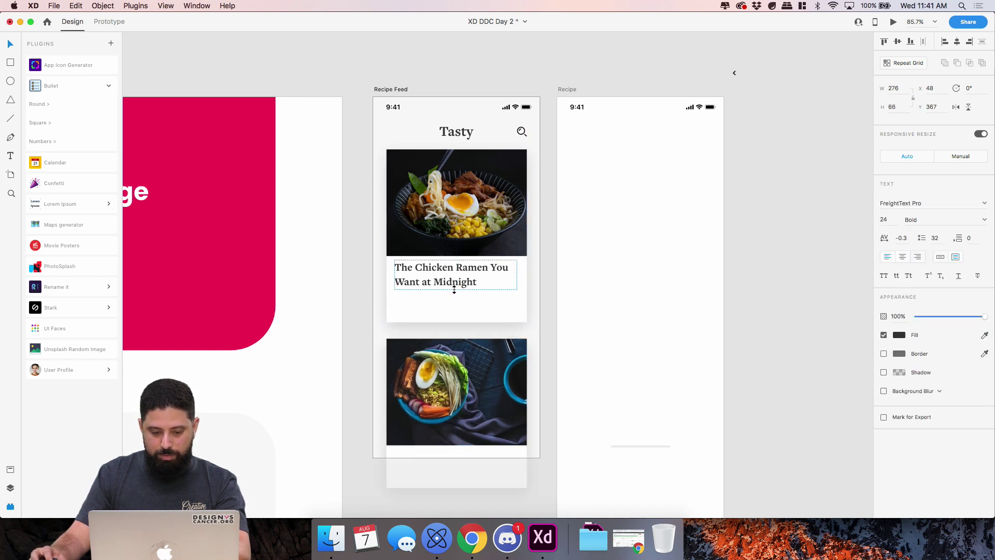
left_click(449, 306)
- Draw a thin rectangle 276 wide under the title at X 48, Y 437, with no border and a black fill
scroll(450, 306, "up", 5)
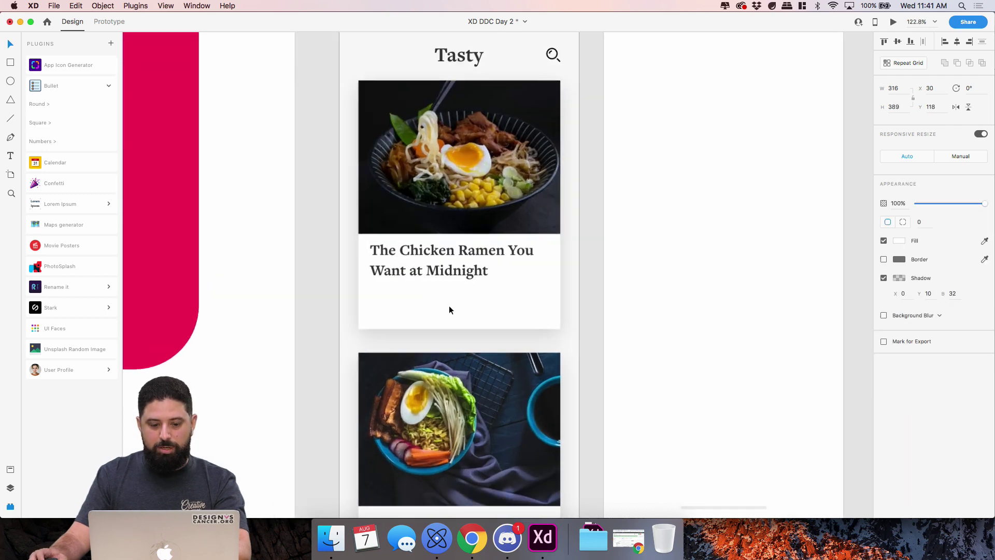
key("r")
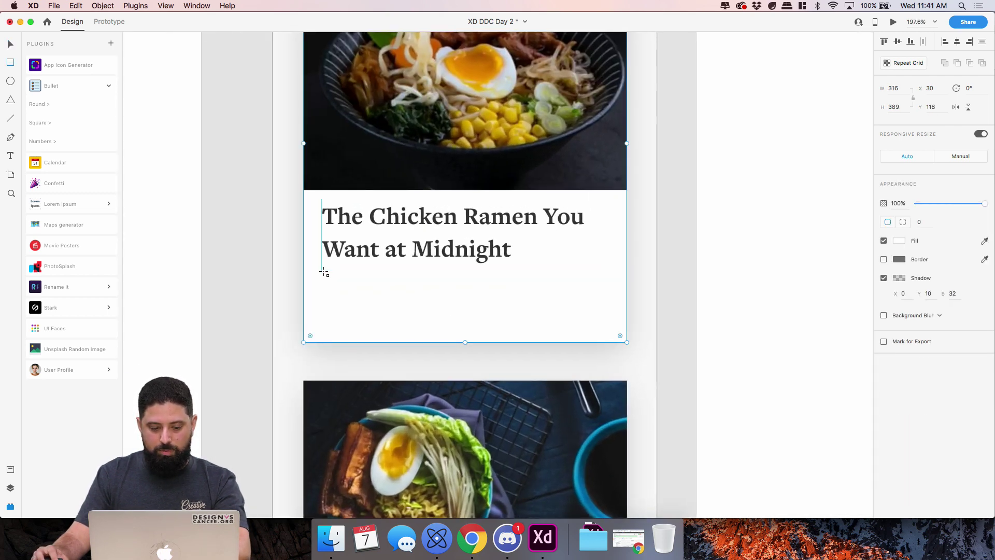
left_click_drag(322, 270, 604, 275)
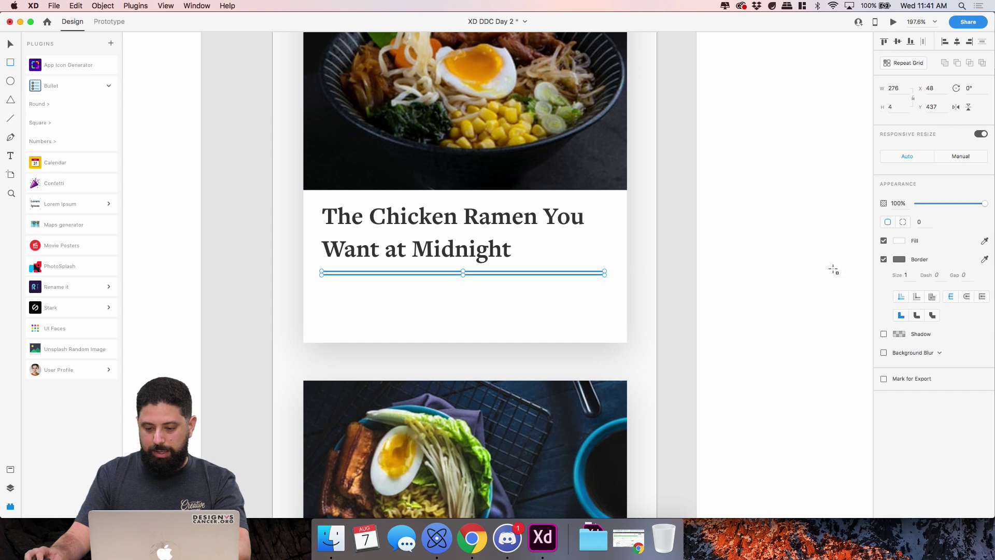
left_click(884, 260)
left_click(899, 240)
left_click_drag(793, 250, 772, 282)
- Set the divider rectangle's height to 1 and its opacity to 8%
left_click(891, 107)
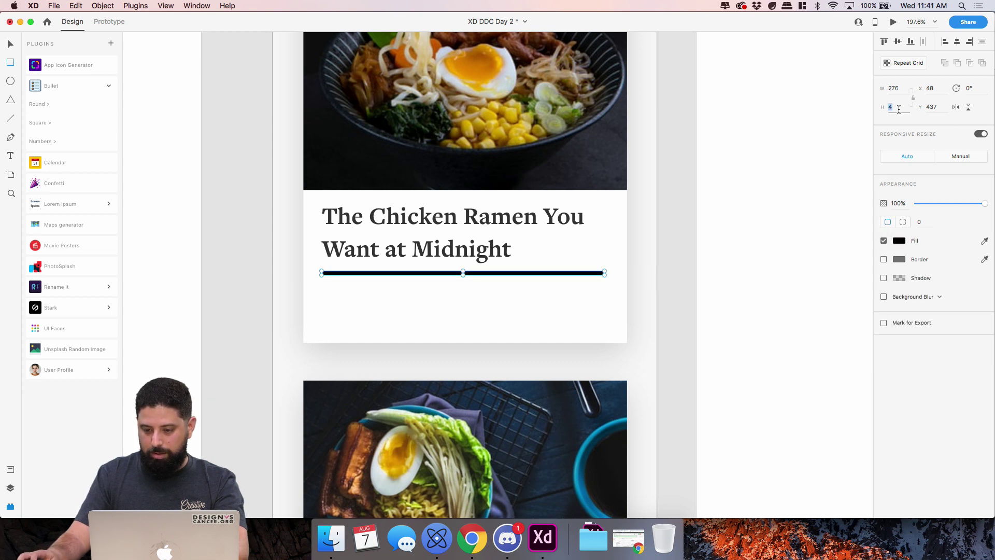
type("1")
key("Tab")
left_click_drag(946, 205, 921, 206)
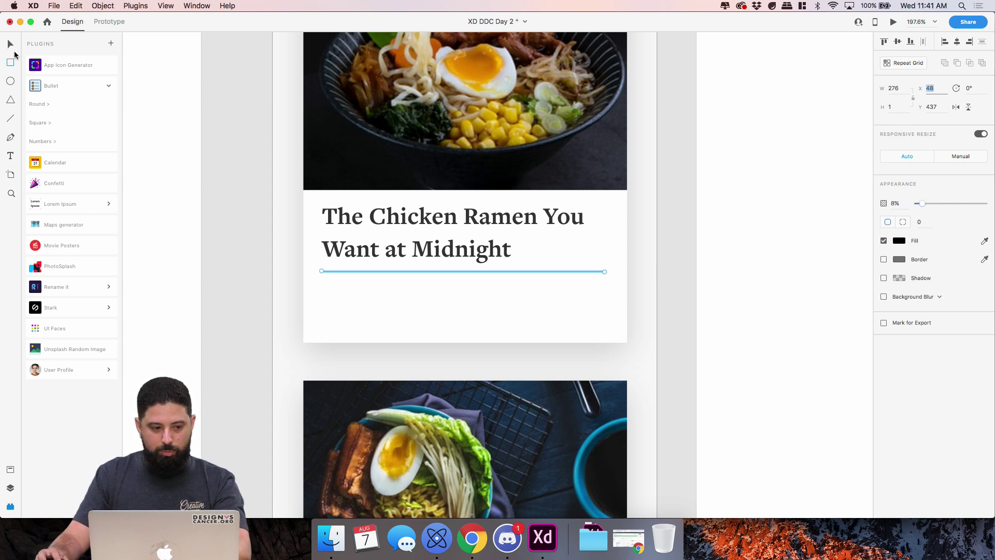
- Duplicate the recipe title below the divider and replace the copy's text with the chef's full name
left_click(462, 230)
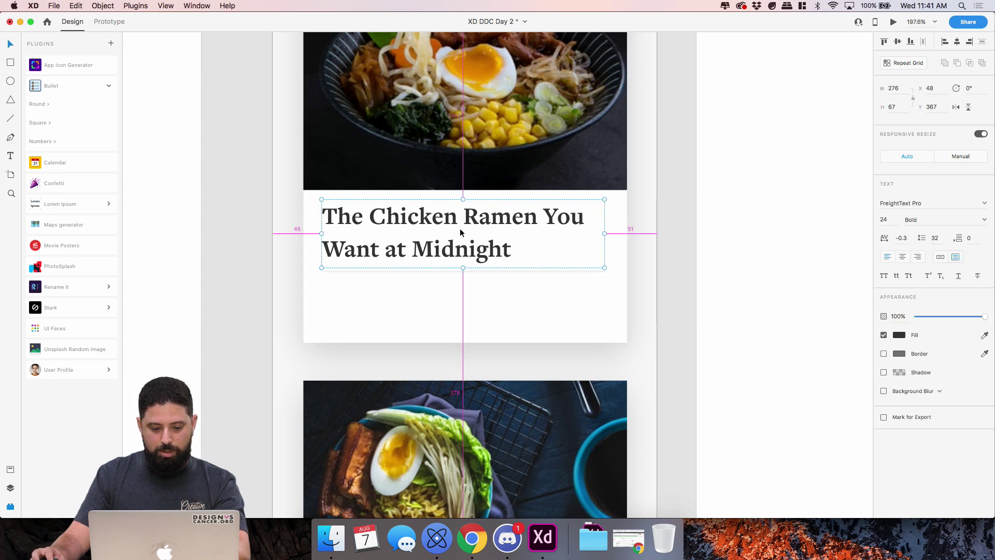
left_click_drag(463, 231, 465, 303)
double_click(465, 304)
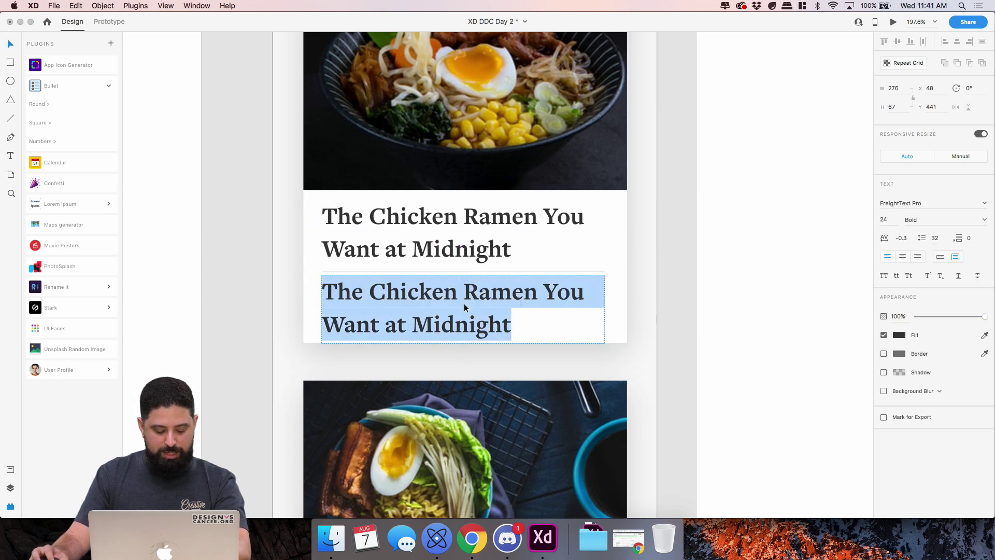
type("Raina")
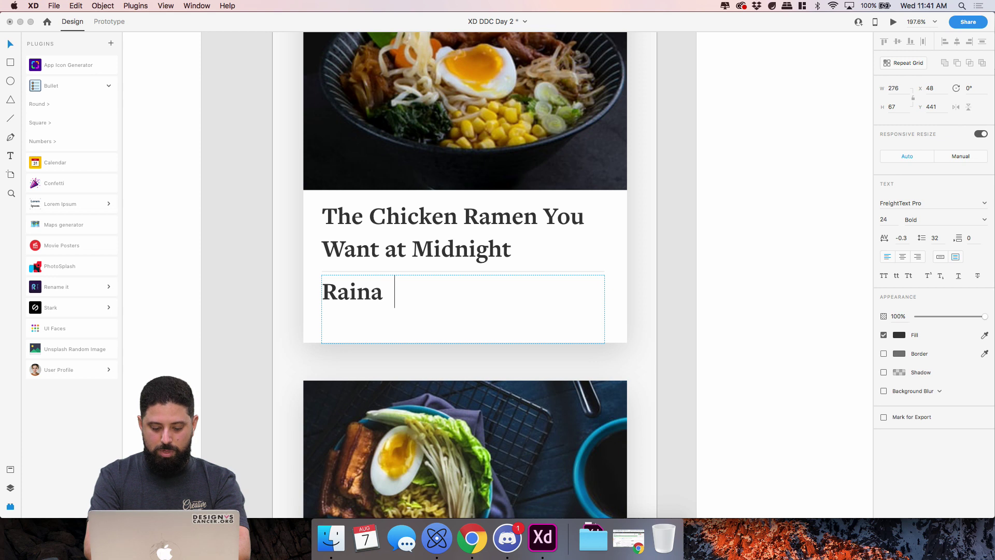
type(" Lyn")
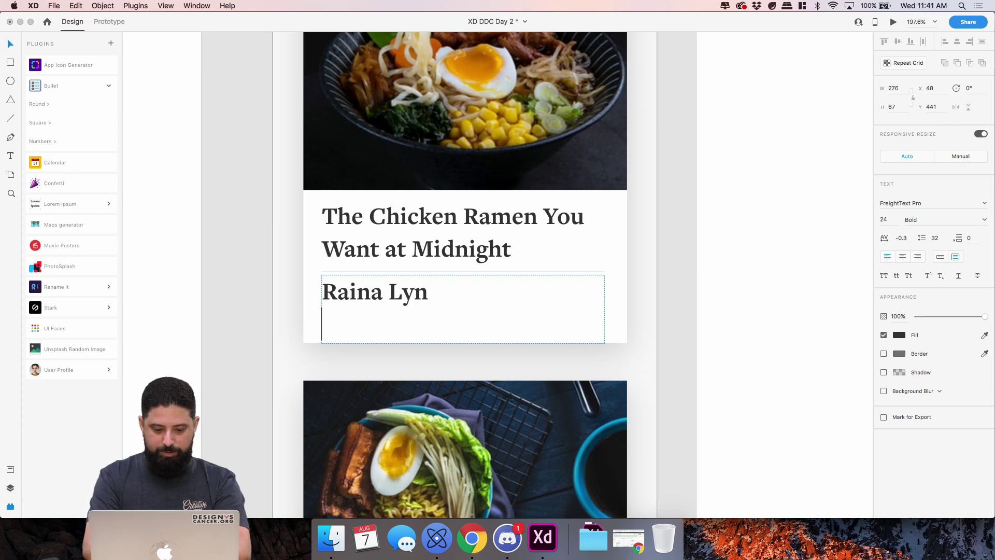
- Add "Head Chef at Ramen House" as a second line under the chef's name
type("Head of")
key("BackSpace")
key("BackSpace")
type("C")
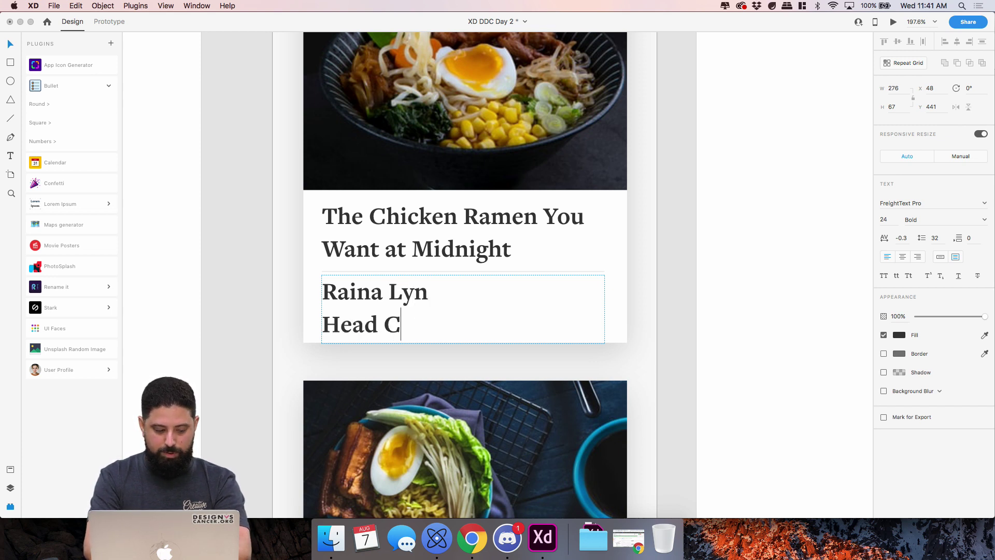
type("hef at Rme")
key("BackSpace")
key("BackSpace")
key("BackSpace")
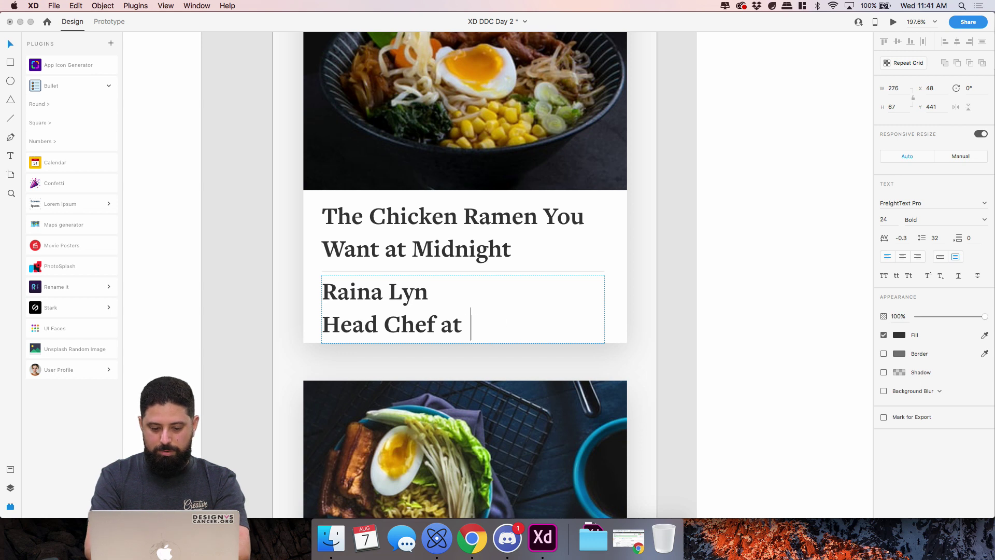
type("Ramen House")
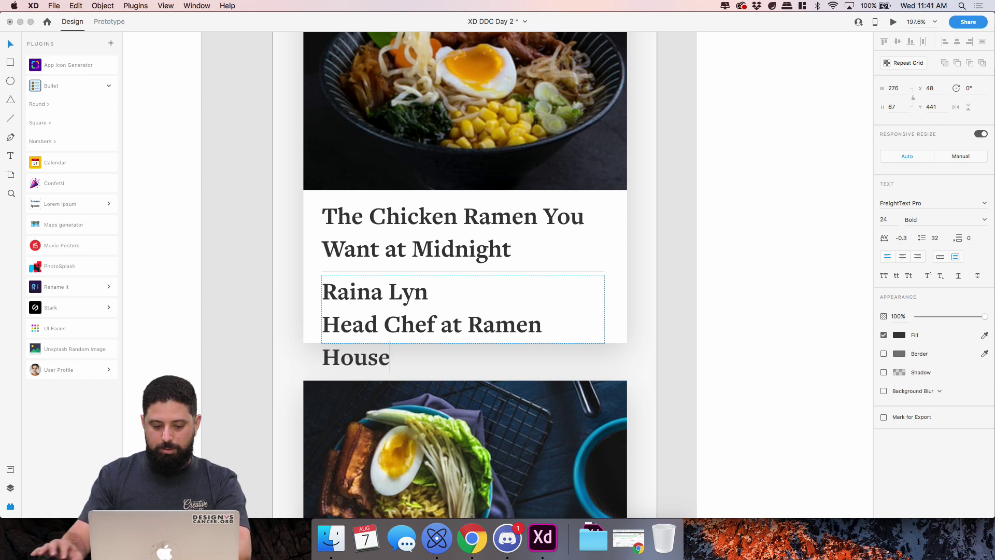
key("Escape")
- Set the chef text's font size to 14 and shrink its text box to 245 wide by 37 high
left_click(888, 221)
type("16")
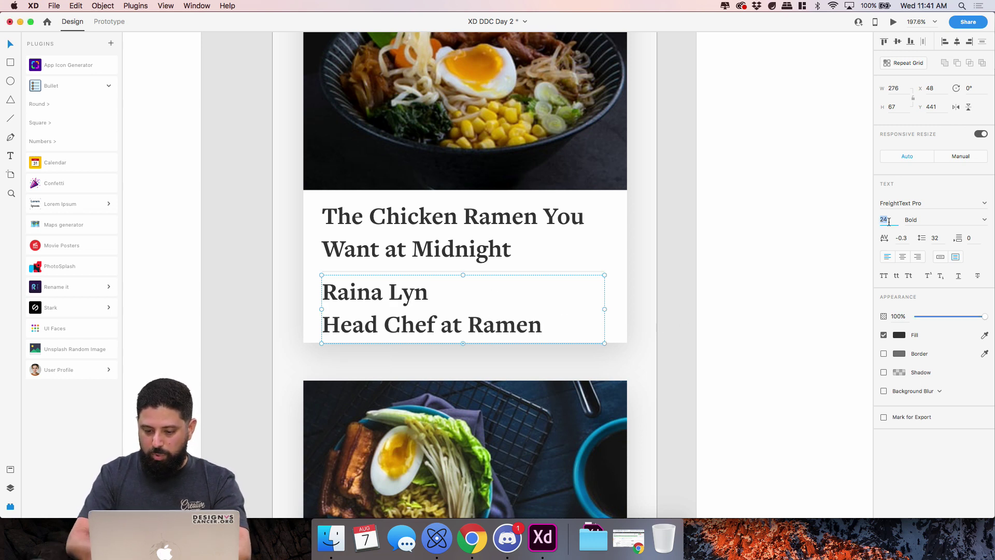
key("Return")
key("Down")
key("Down")
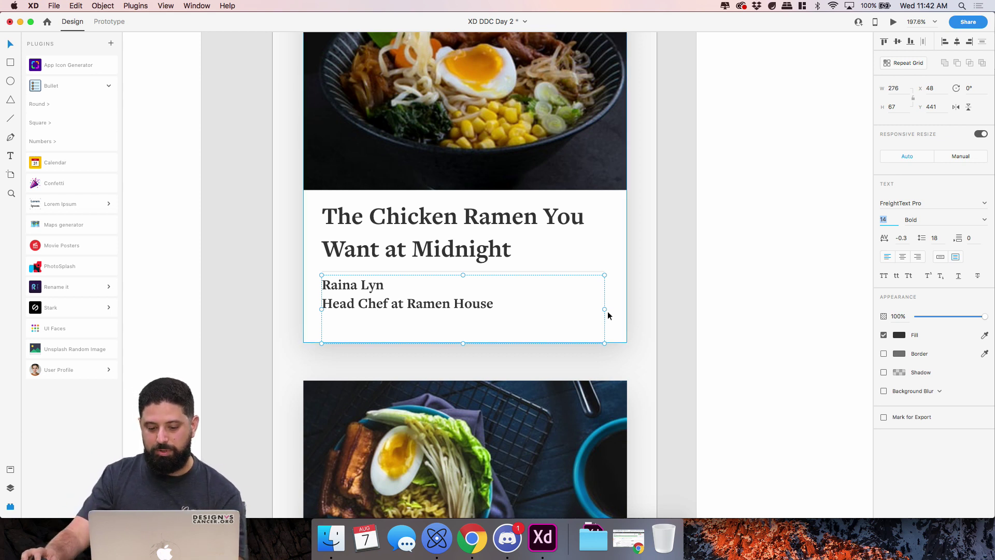
left_click_drag(604, 342, 573, 314)
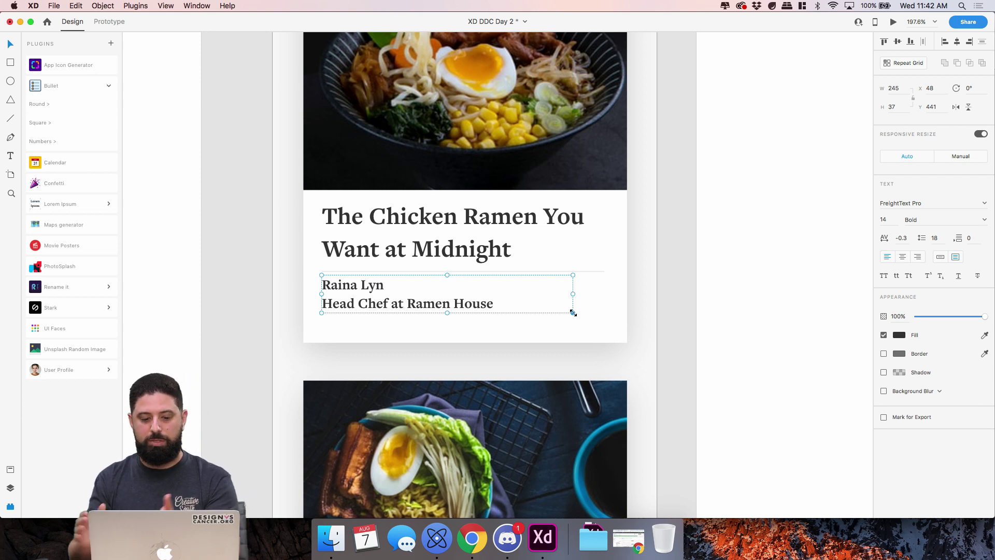
- Move the chef text down to Y 452 and right, leaving room for an avatar beside it
left_click_drag(466, 305, 493, 317)
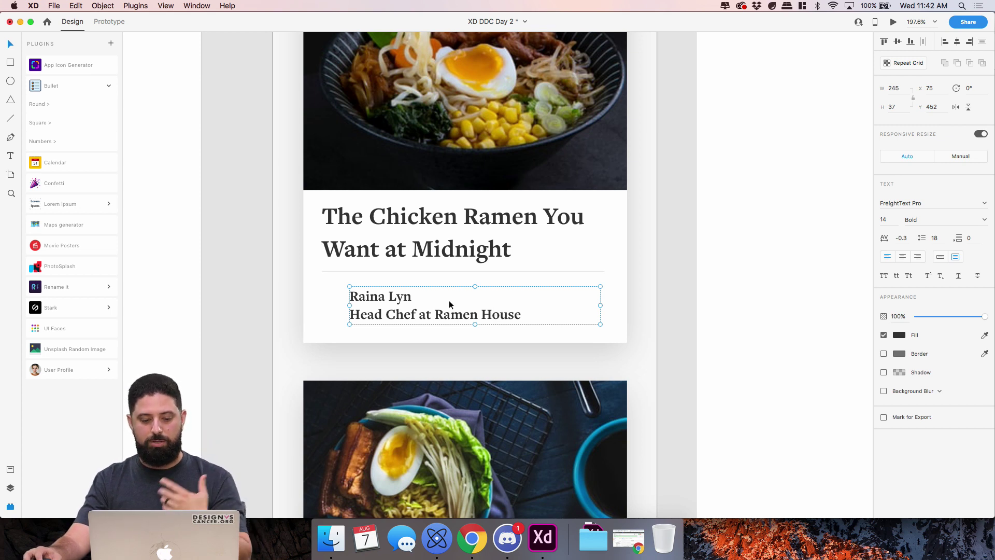
left_click_drag(399, 295, 423, 296)
left_click(314, 291)
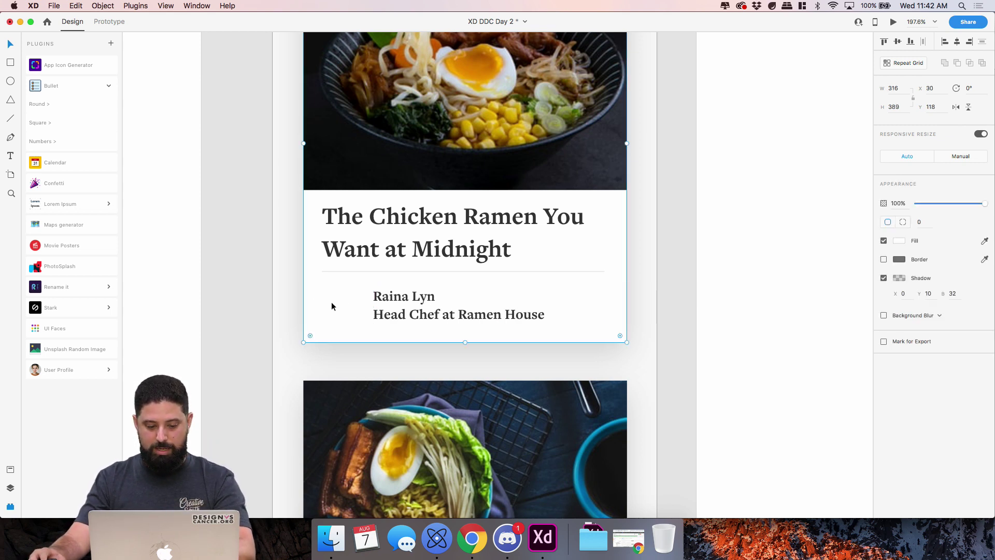
- Draw a 54 by 54 circle in the empty area beside the pink shape and duplicate it into a column of six
scroll(344, 313, "down", 2)
scroll(390, 293, "left", 5)
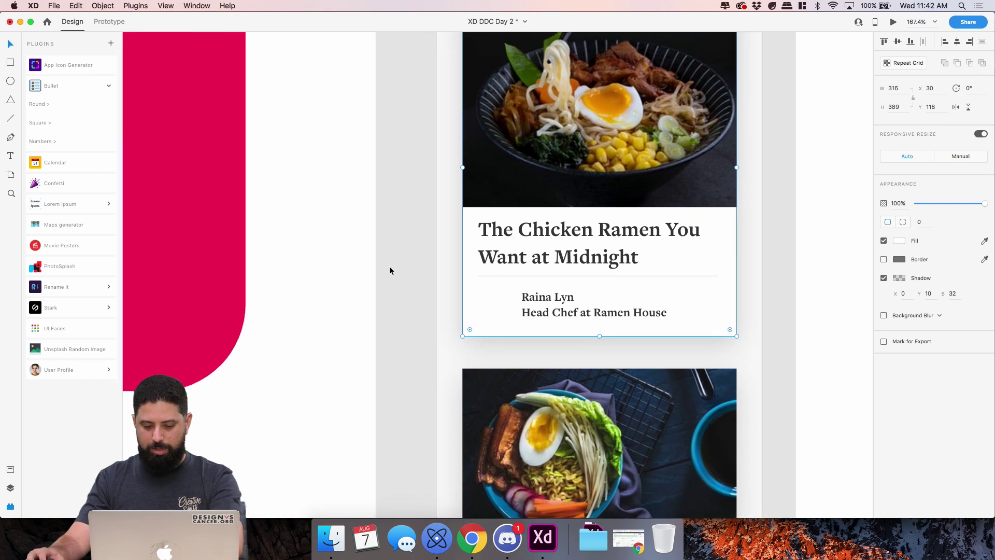
left_click(284, 156)
left_click(11, 82)
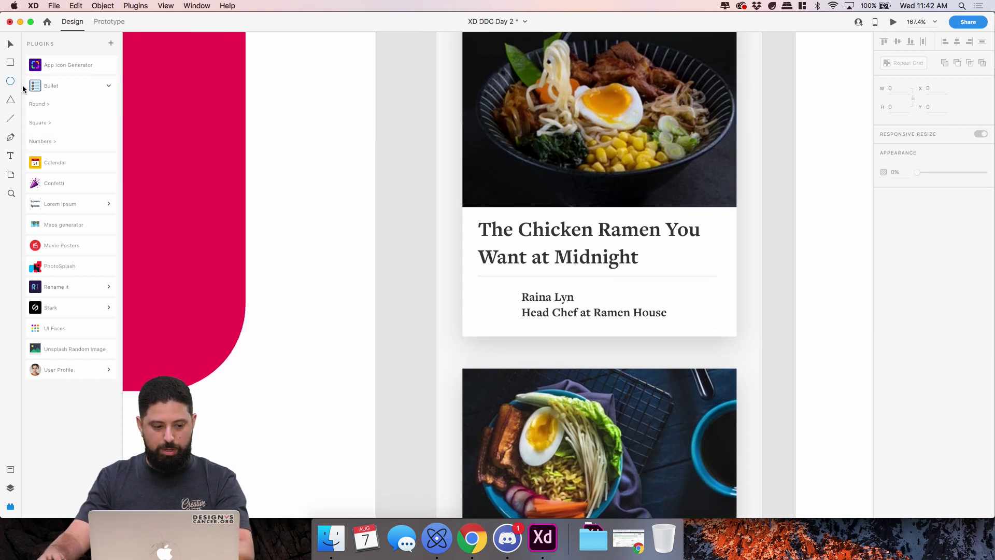
mouse_move(273, 102)
left_mouse_down()
mouse_move(318, 150)
mouse_move(349, 146)
left_mouse_up()
key("v")
left_click_drag(298, 125, 302, 284)
left_click(303, 141, "shift")
left_click_drag(305, 224, 310, 333)
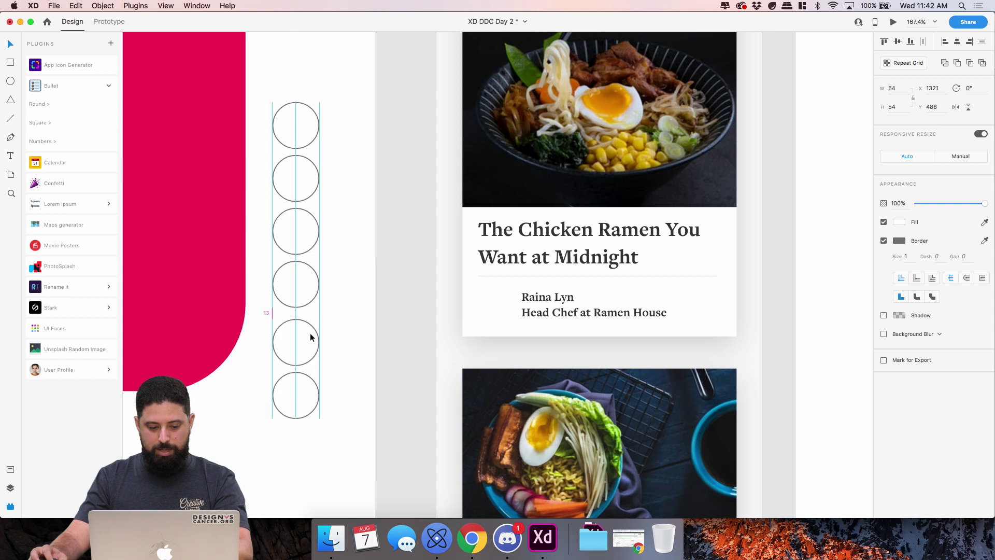
- Select all six circles and remove their border
left_click(365, 236)
left_click_drag(350, 104, 287, 430)
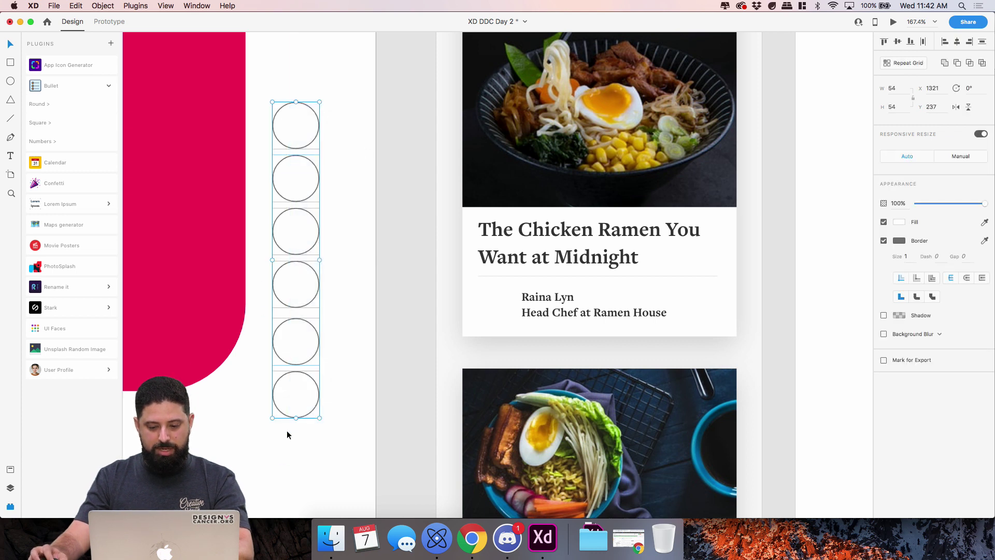
left_click(884, 240)
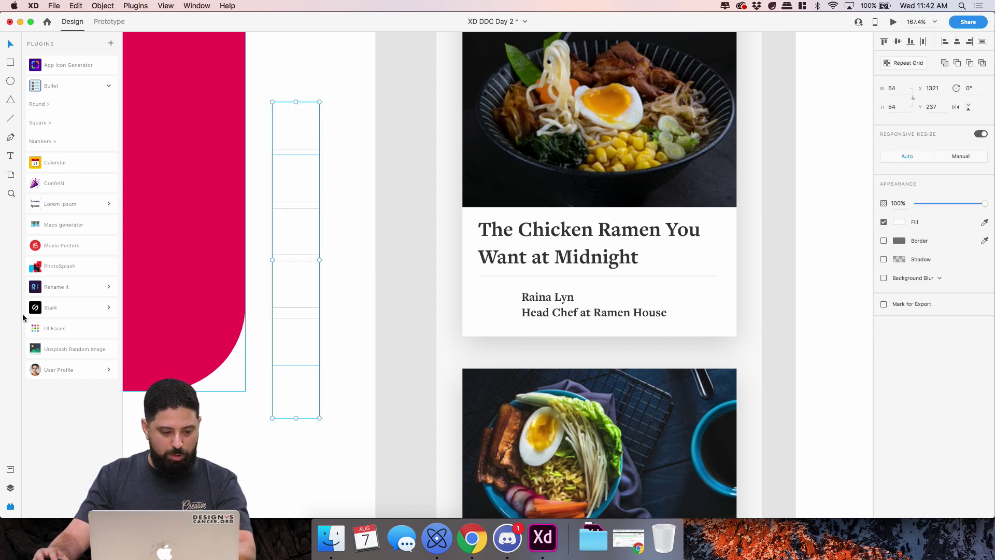
- Fill the six circles with UI Faces avatars from IMDB.com, using age 25–40, Female, Happiness and Randomize
left_click(73, 328)
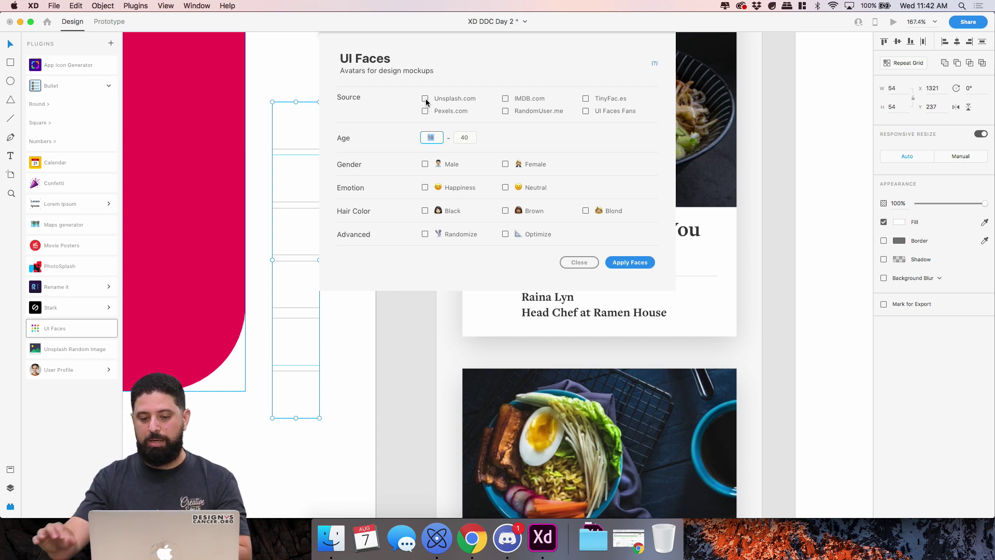
left_click(505, 99)
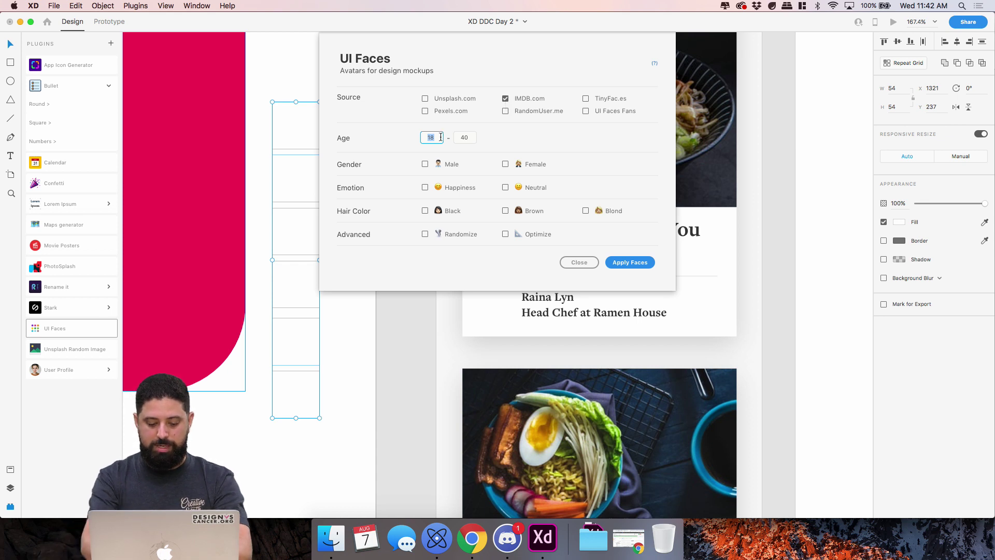
type("25")
key("Tab")
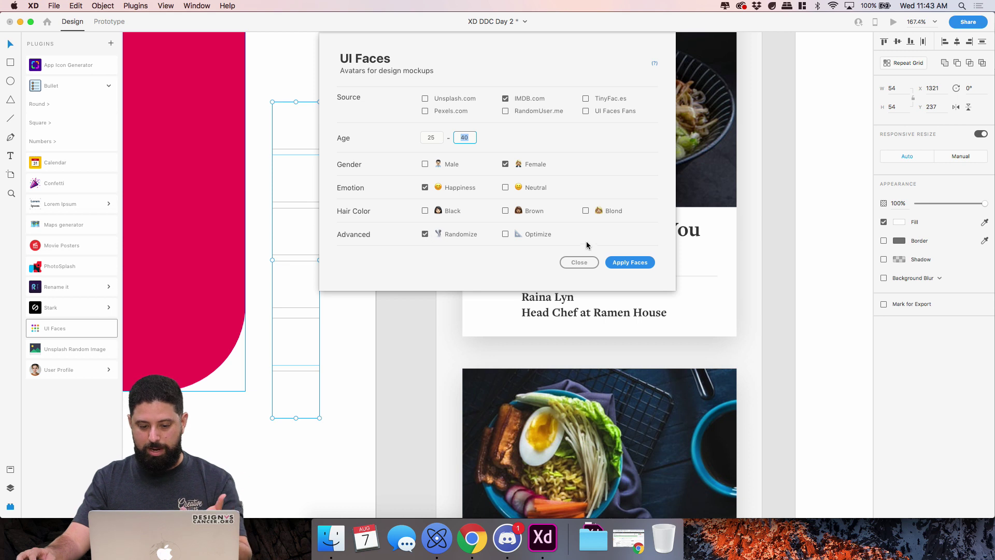
left_click(631, 263)
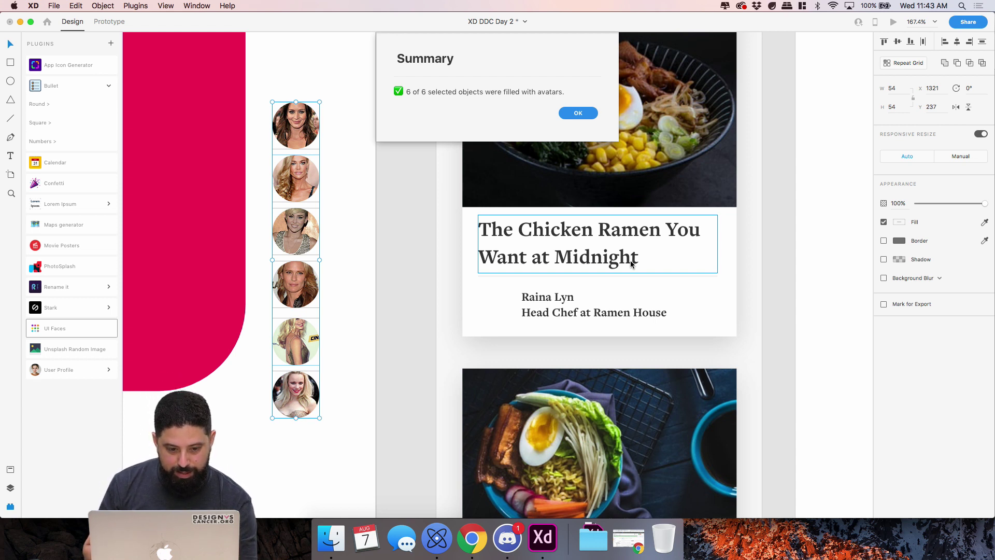
left_click(590, 114)
left_click(387, 189)
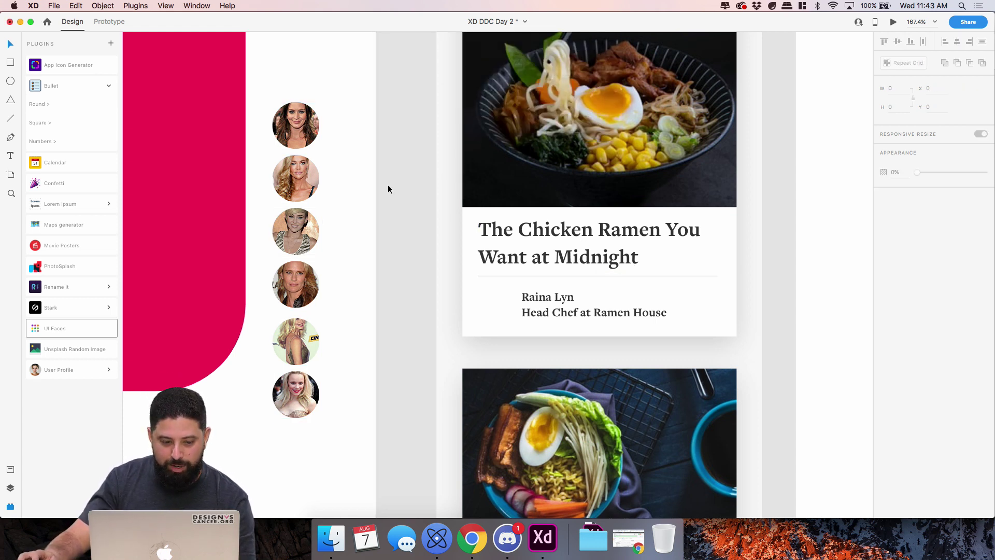
- Delete the avatar circles except the second from the top of the column
mouse_move(296, 125)
left_mouse_down()
mouse_move(331, 110)
mouse_move(301, 121)
left_mouse_up()
left_click(270, 154)
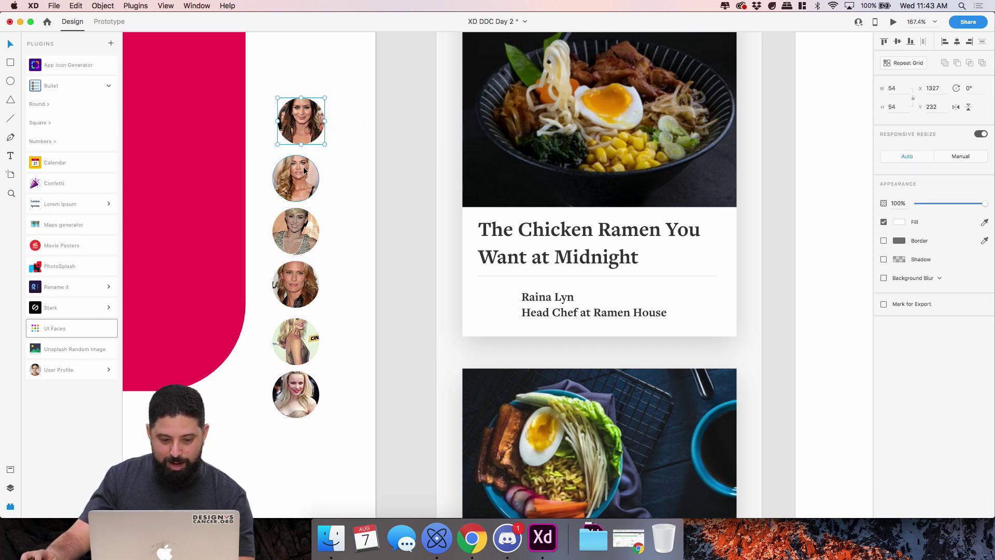
left_click(305, 171)
left_click(312, 129)
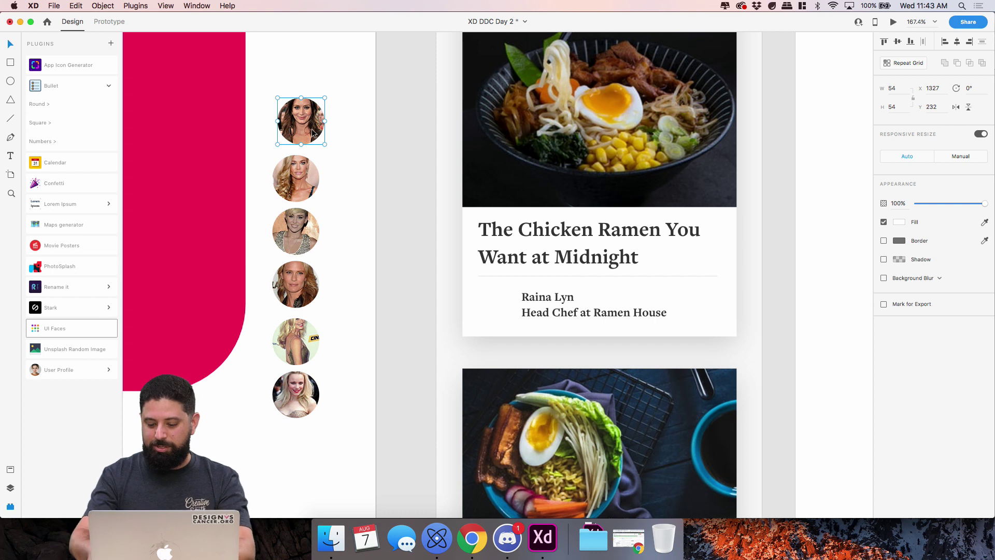
key("Delete")
left_click_drag(352, 219, 289, 440)
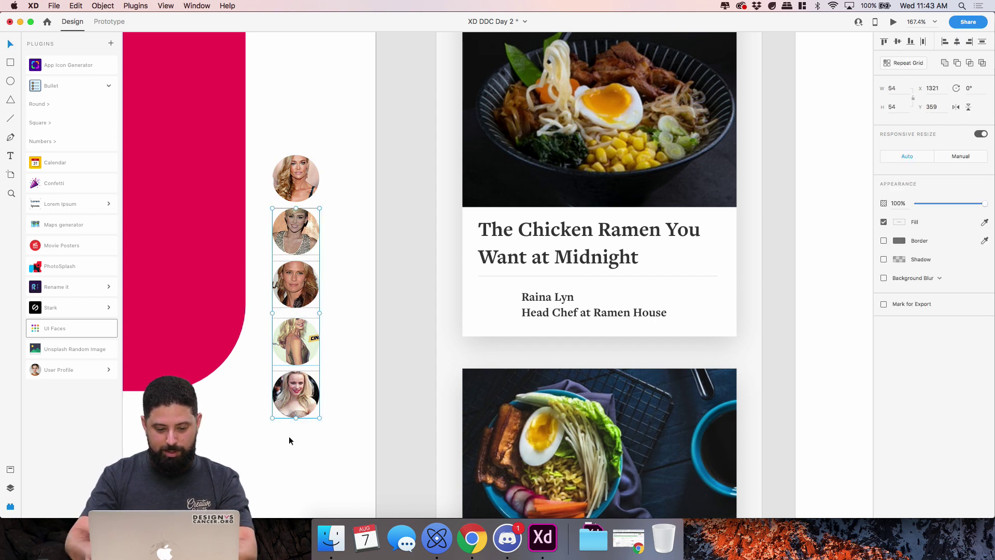
key("Delete")
- Place the remaining avatar beside the chef text on the ramen card at X 48, Y 452, sized 40 by 40
left_click(293, 175)
left_click_drag(293, 174, 516, 323)
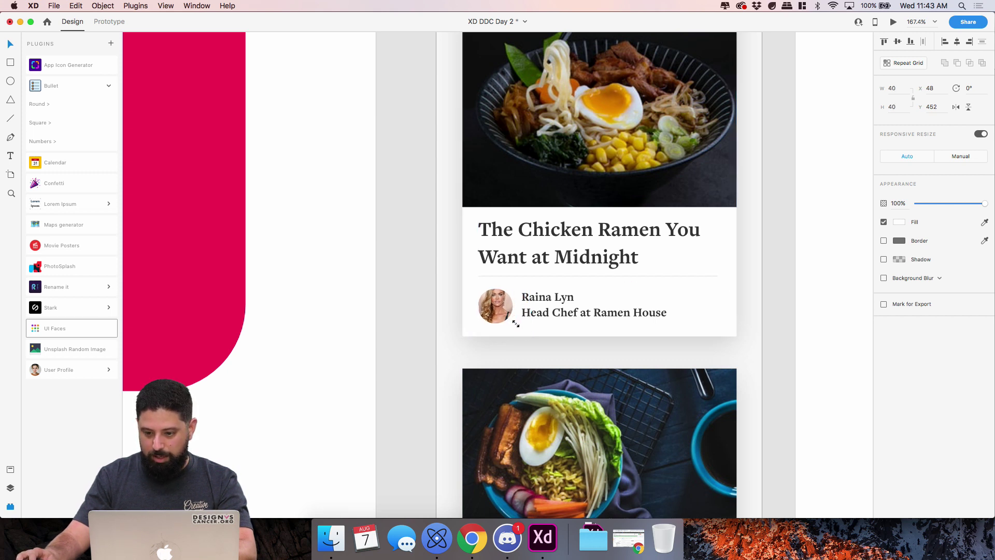
left_click(540, 302, "shift")
- Move the chef text down to Y 454 so it centres against the avatar
left_click(642, 315)
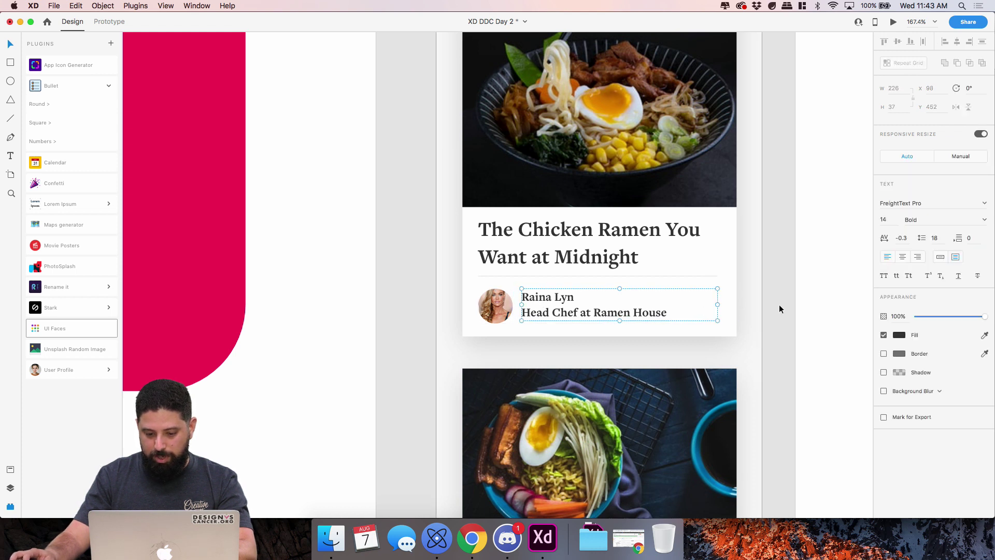
left_click(780, 310)
left_click_drag(768, 334, 698, 339)
left_click(469, 299)
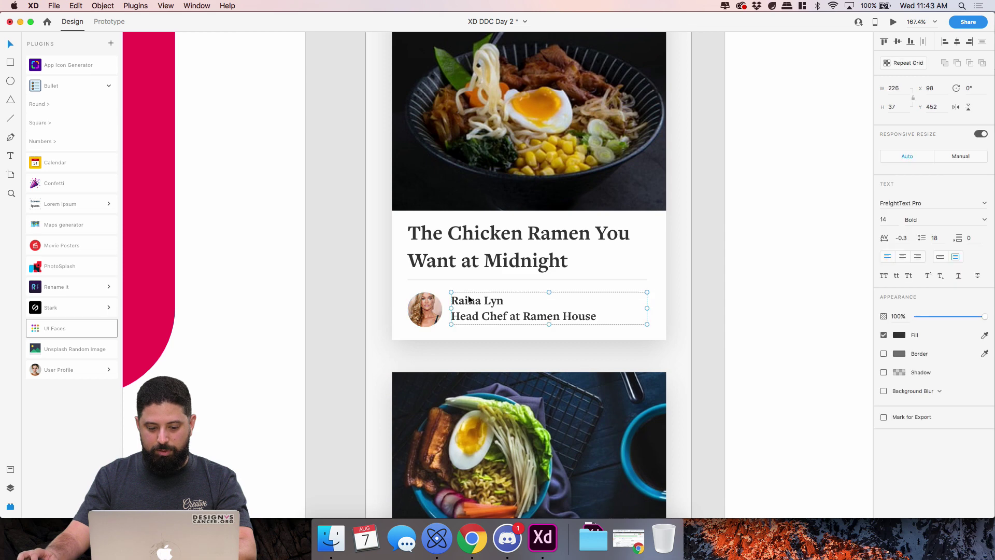
left_click_drag(468, 298, 469, 299)
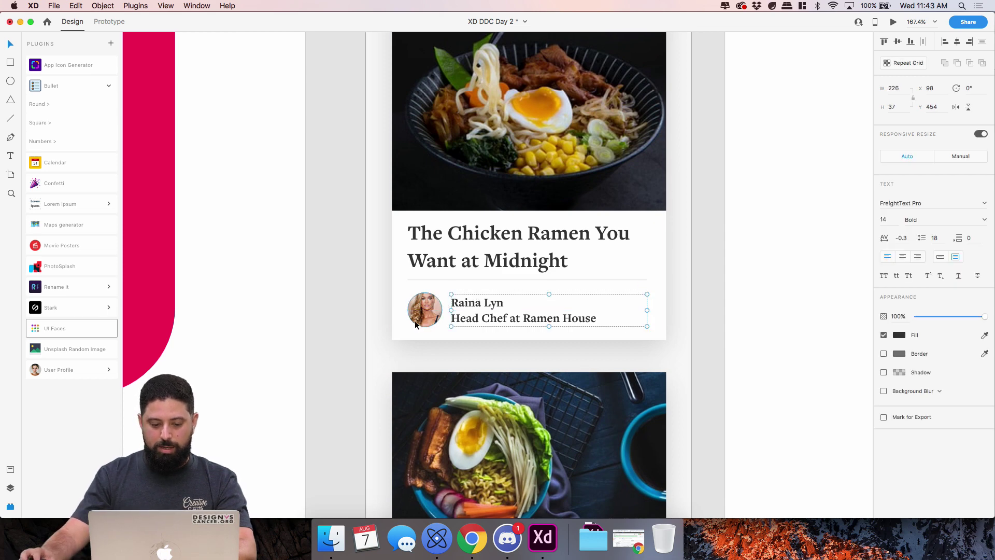
scroll(380, 305, "down", 3)
scroll(379, 306, "down", 1)
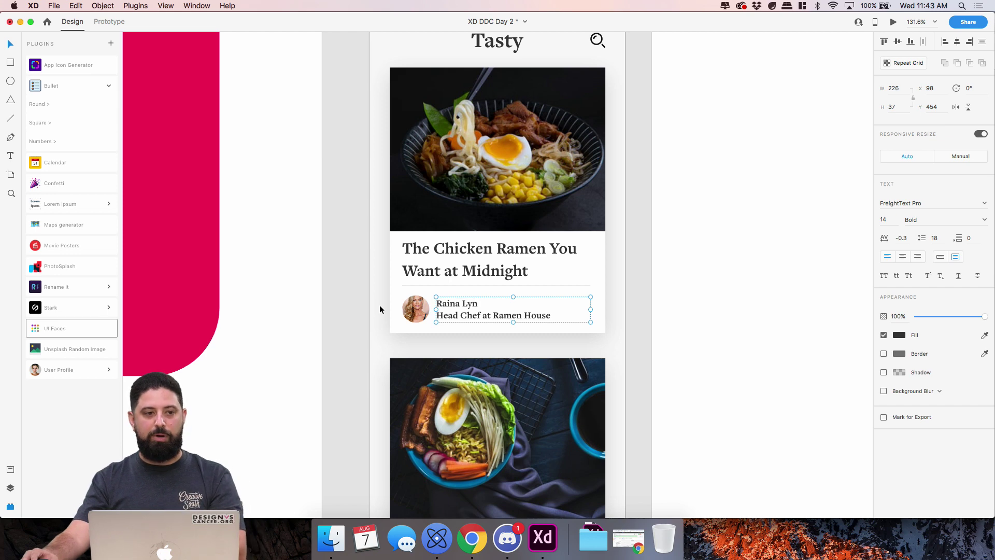
left_click(372, 332)
scroll(371, 334, "down", 5)
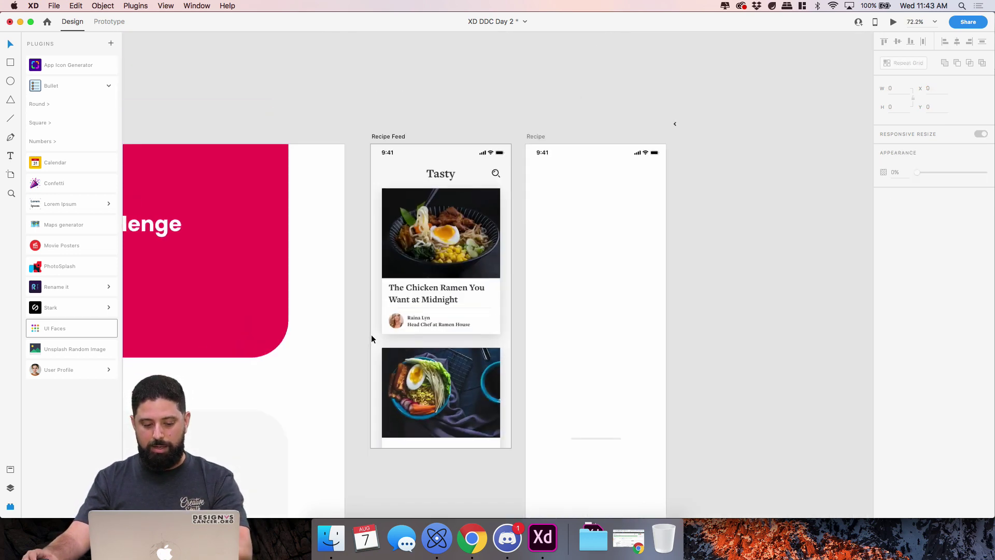
- Park the second card's photo below the Recipe Feed artboard and delete the empty card background it sat on
scroll(373, 355, "up", 6)
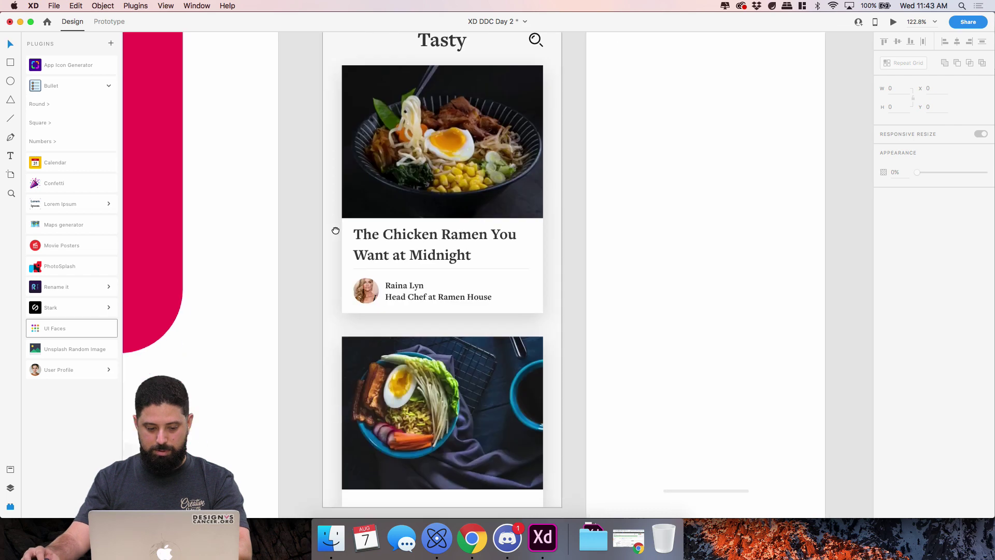
scroll(336, 231, "down", 5)
left_click(376, 365)
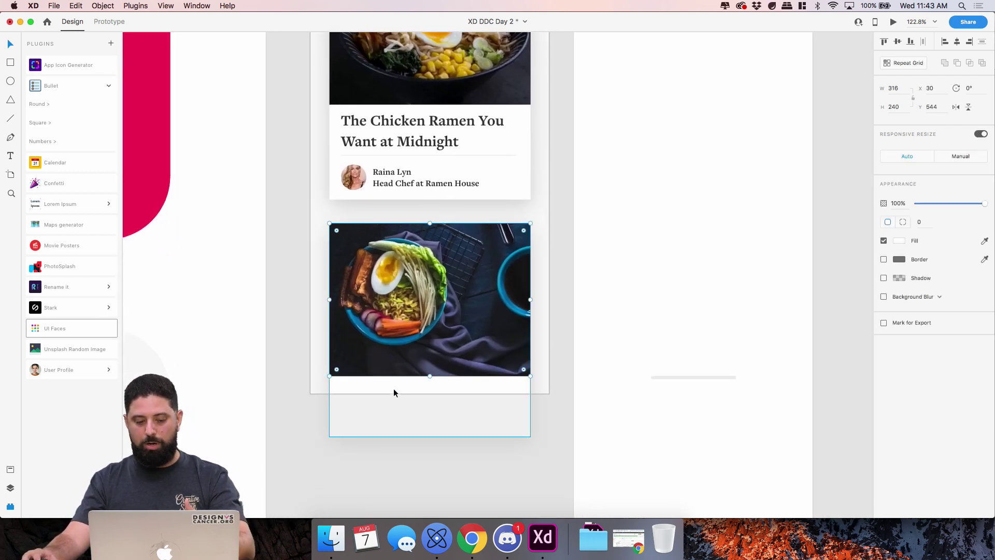
left_click_drag(400, 346, 438, 540)
left_click(439, 210)
key("Delete")
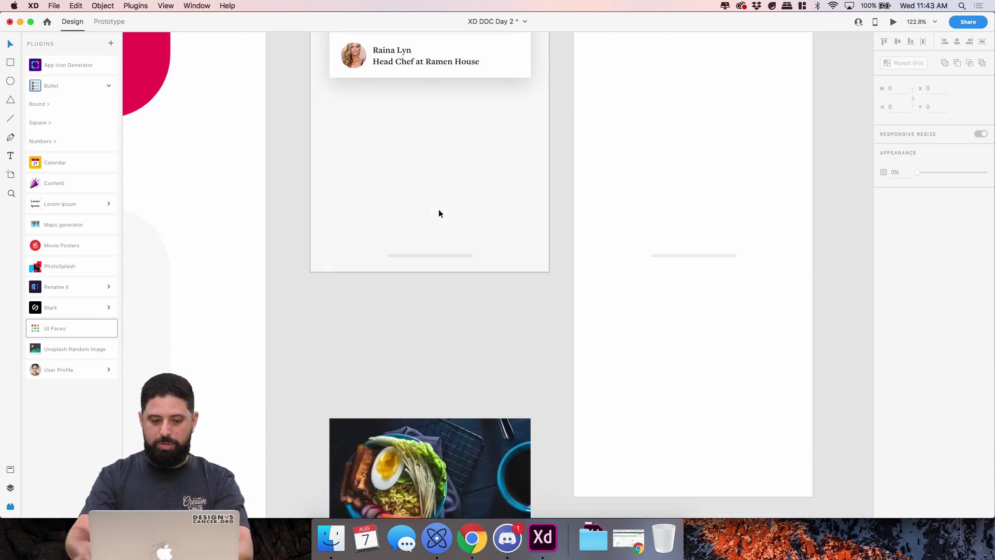
scroll(440, 205, "up", 5)
scroll(440, 207, "up", 3)
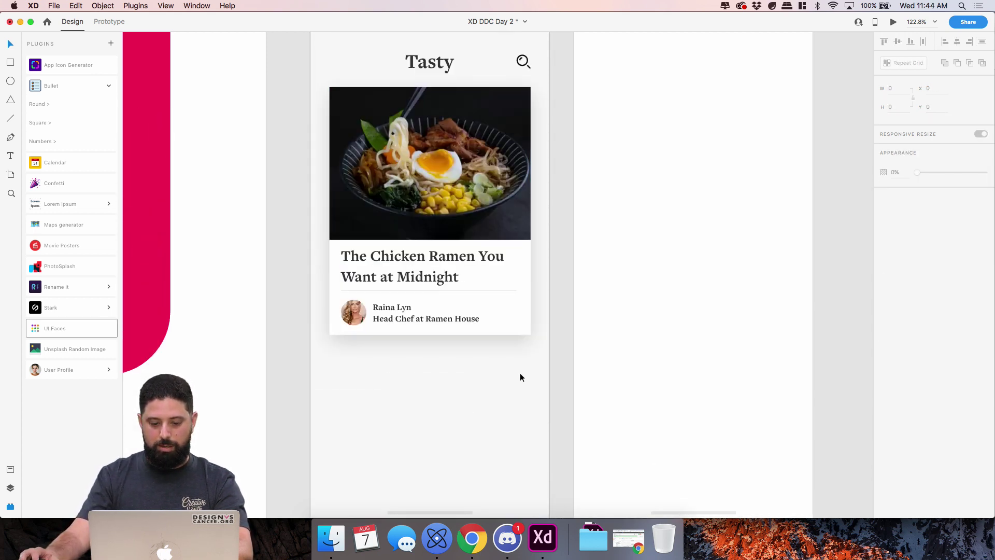
- Duplicate the whole ramen card with its text and avatar directly below the original, at Y 523
left_click(394, 140)
left_click_drag(394, 140, 444, 336)
scroll(431, 374, "down", 3)
scroll(444, 336, "down", 2)
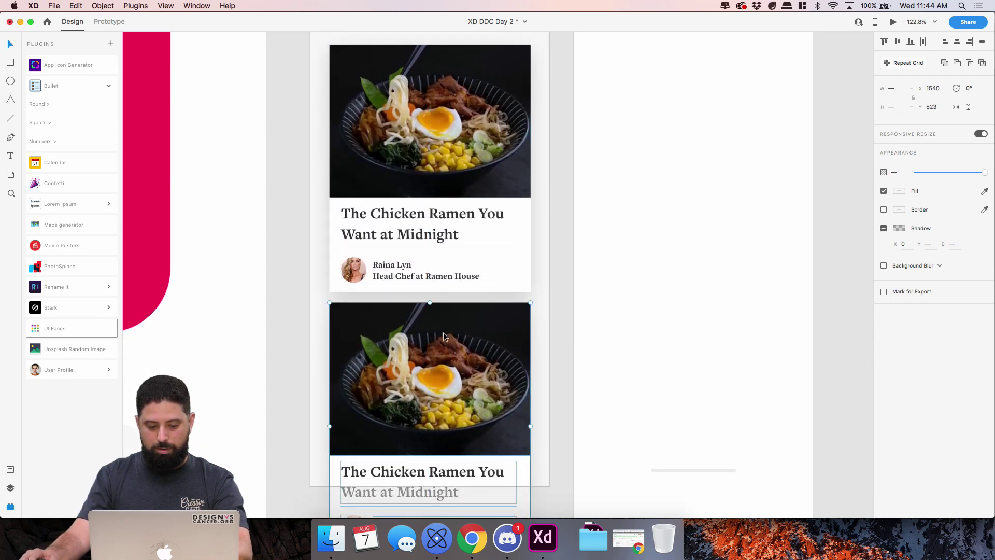
- Copy the parked blue-bowl photo and paste its appearance onto the second card's image
scroll(293, 315, "down", 15)
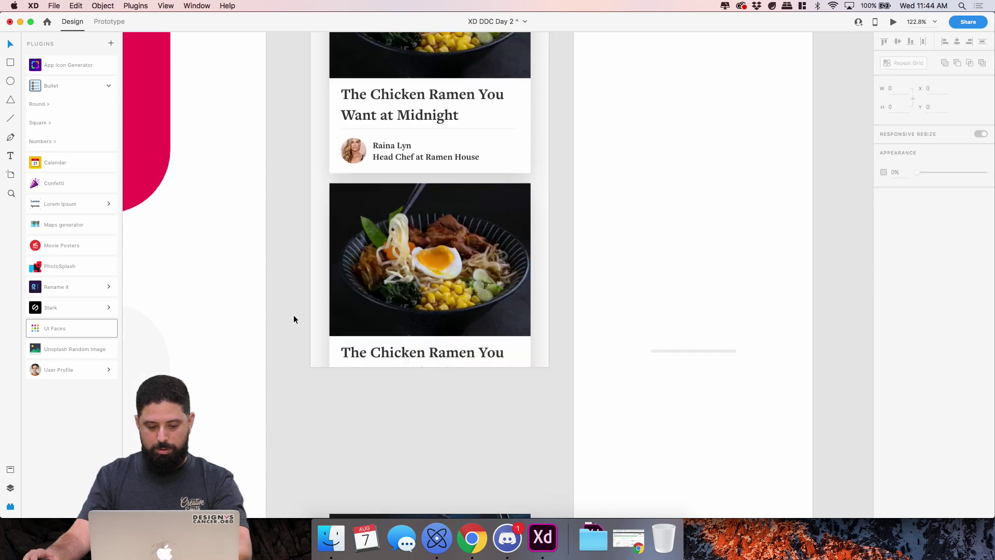
left_click(449, 461)
right_click(451, 462)
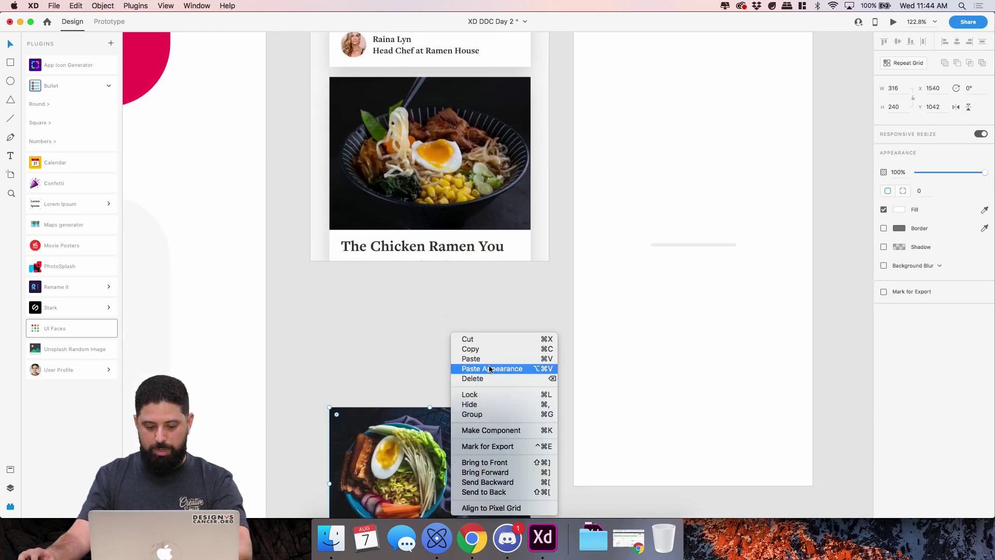
left_click(469, 348)
left_click(444, 156)
right_click(443, 153)
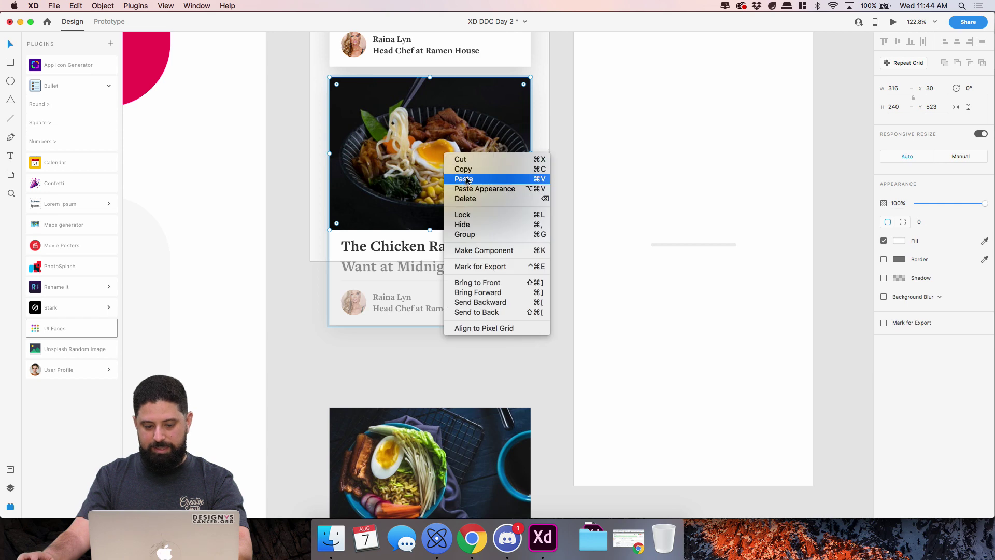
left_click(472, 190)
left_click(273, 190)
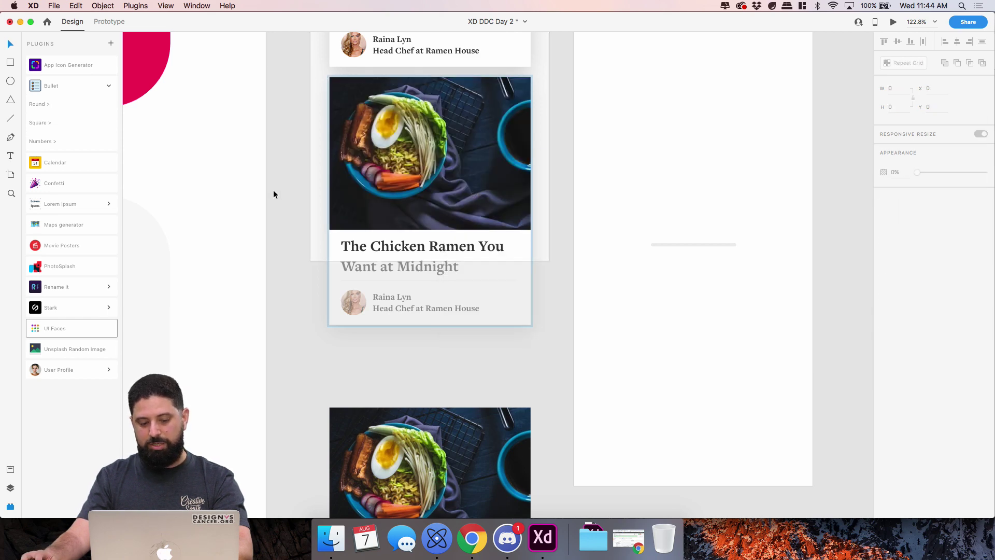
- Copy the home indicator bar from the Recipe artboard and try to paste it onto the Recipe Feed artboard
scroll(306, 296, "down", 3)
scroll(306, 297, "down", 1)
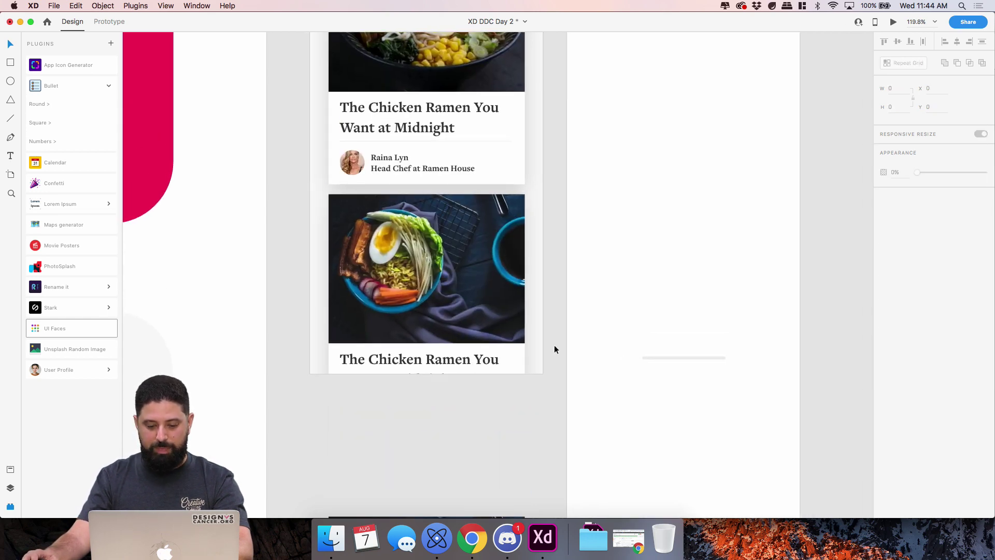
left_click(650, 359)
scroll(504, 334, "down", 3)
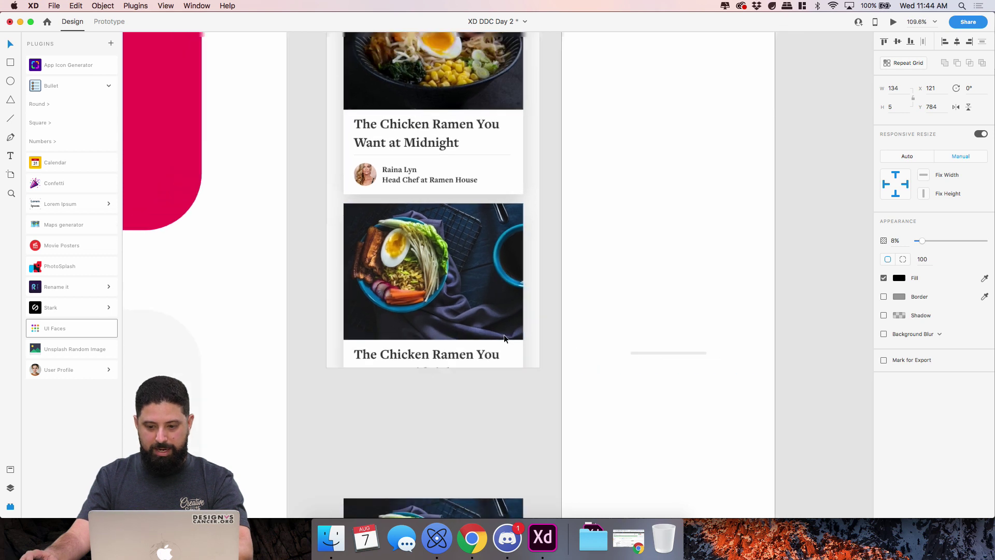
scroll(494, 323, "up", 3)
left_click(356, 46)
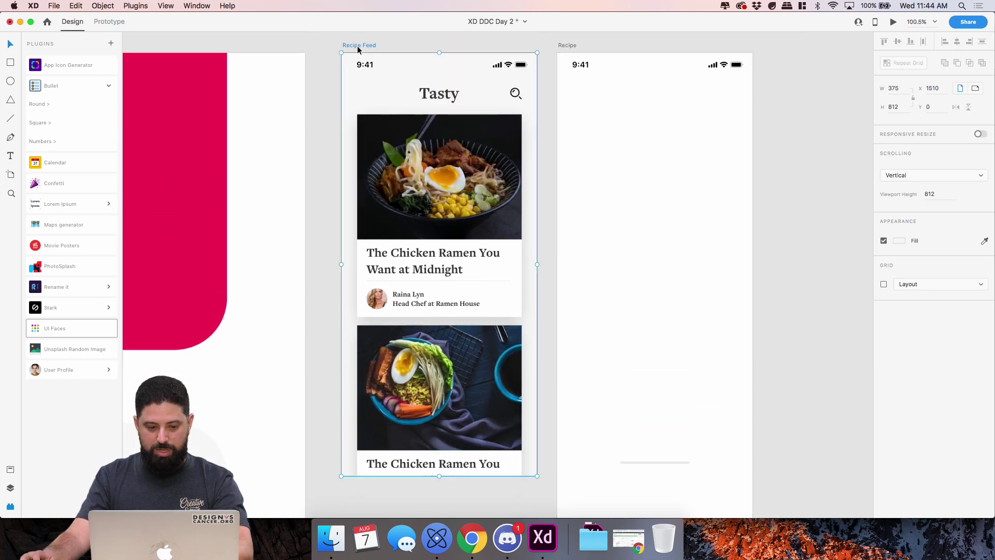
key("super+v")
scroll(314, 370, "down", 2)
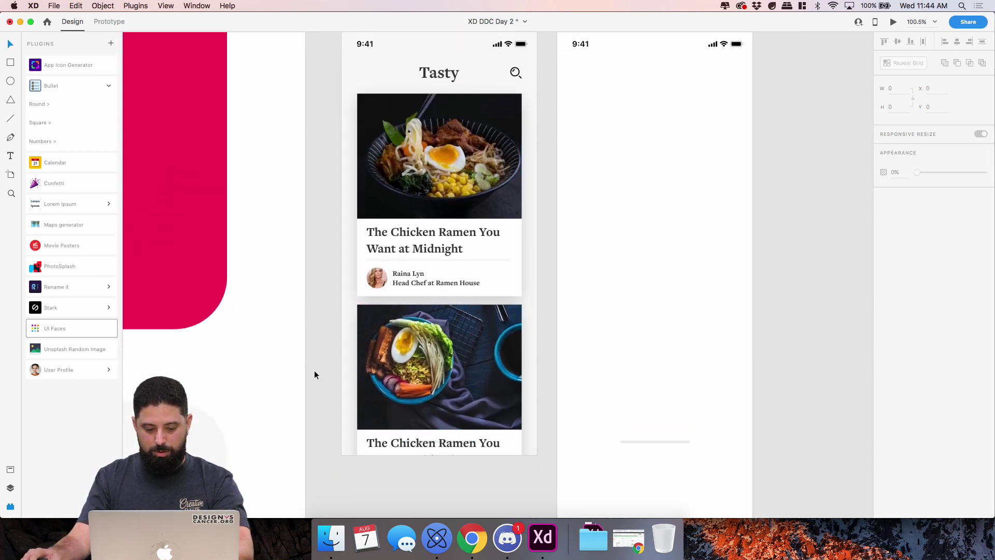
key("Escape")
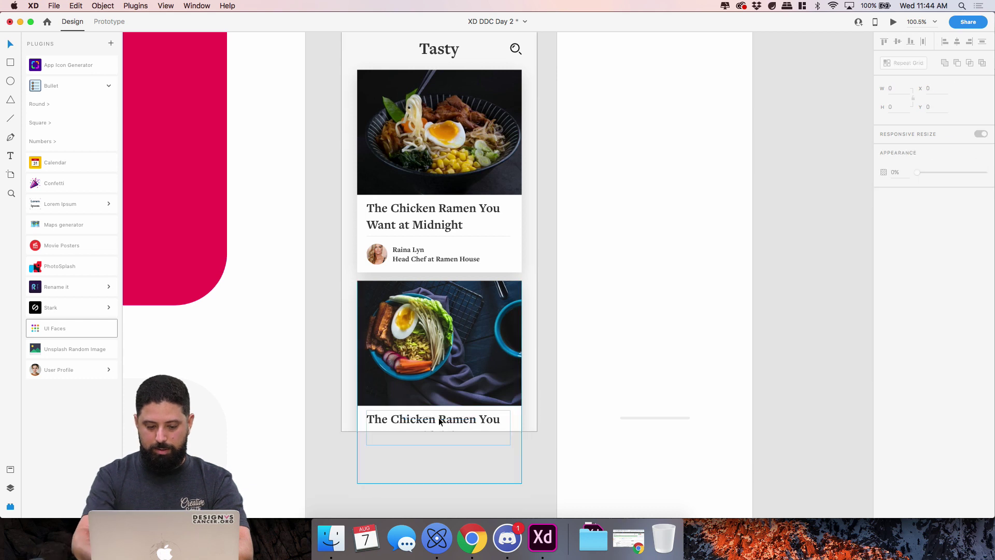
- Draw a borderless white rectangle of about 375 by 106 across the bottom of the Recipe Feed artboard
key("r")
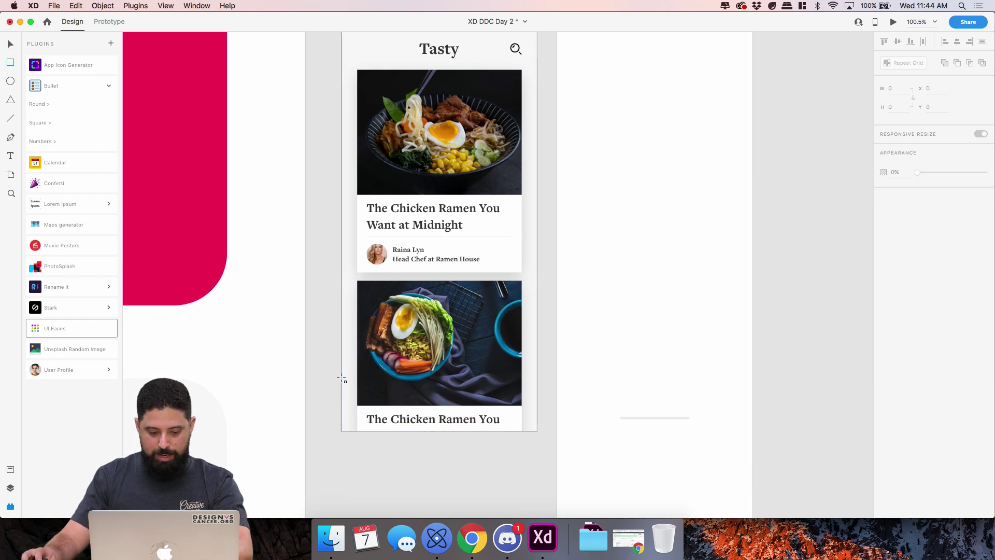
left_click_drag(342, 376, 530, 431)
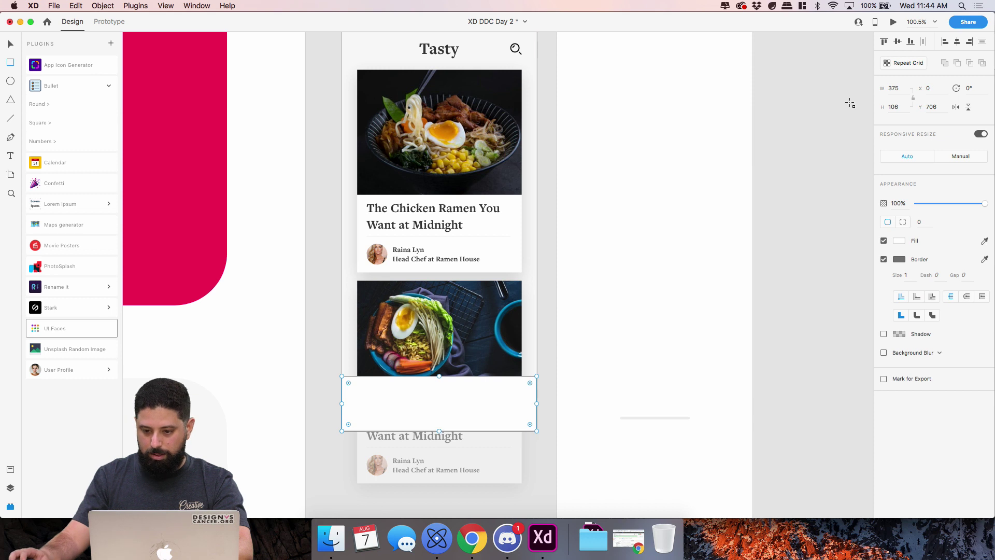
left_click(885, 260)
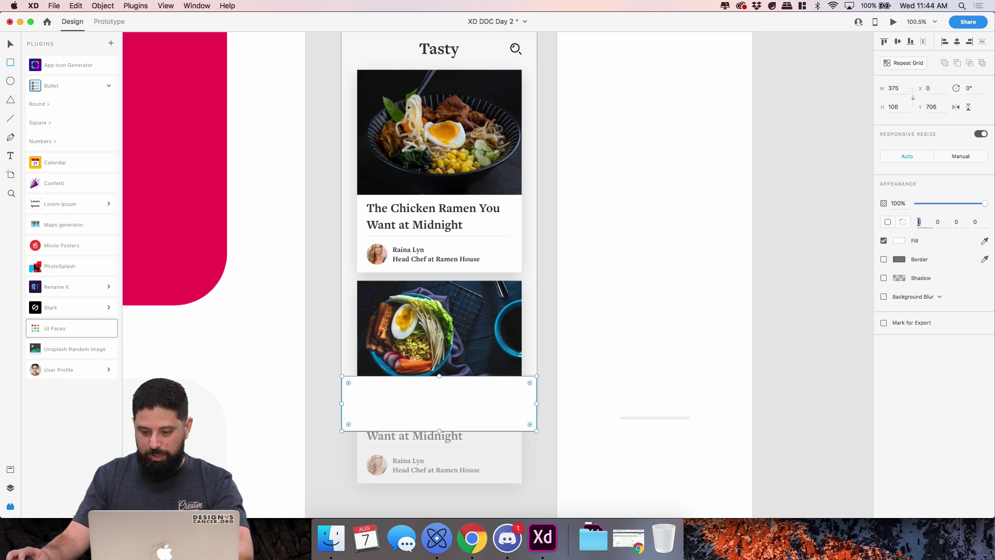
- Round only the two upper corners of the white bottom rectangle to a radius of 32
left_click(919, 222)
type("32")
key("Tab")
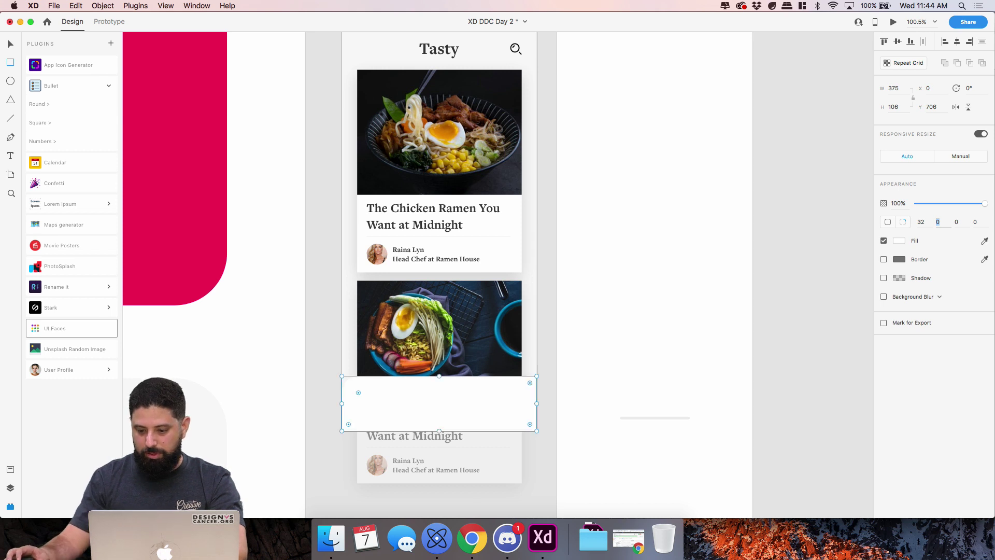
type("32")
key("Tab")
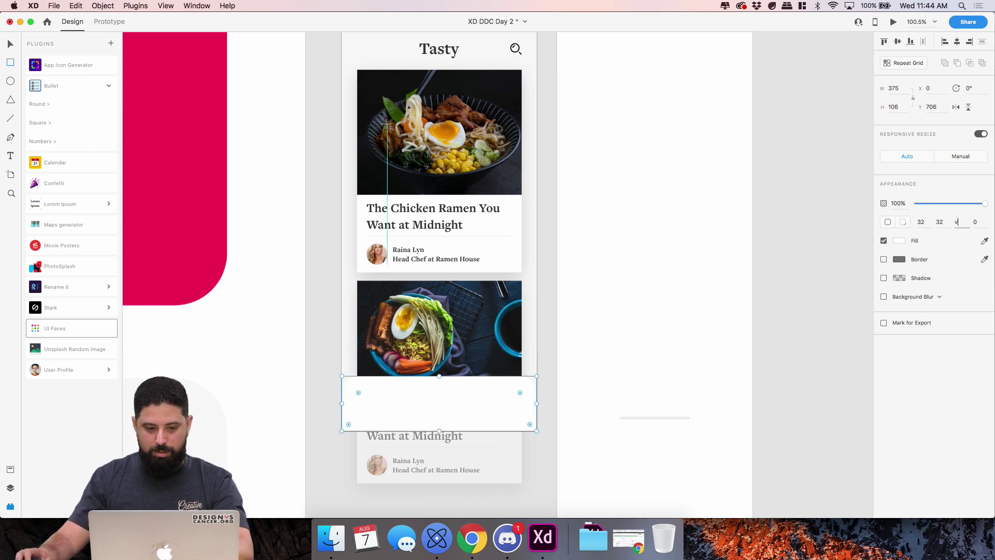
- Paste the home indicator onto the Recipe Feed artboard, over the white bottom bar
scroll(387, 171, "up", 2)
left_click(369, 49)
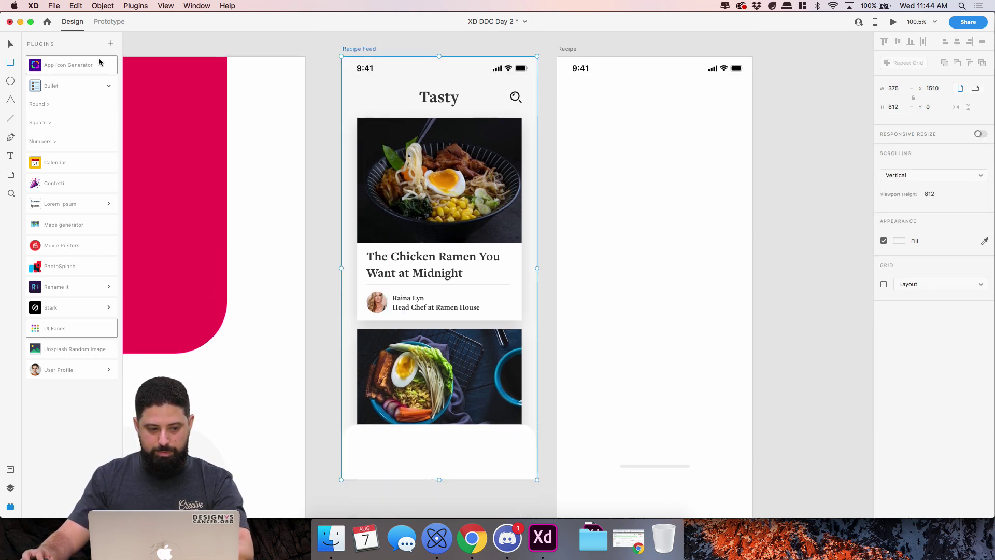
key("v")
key("super+v")
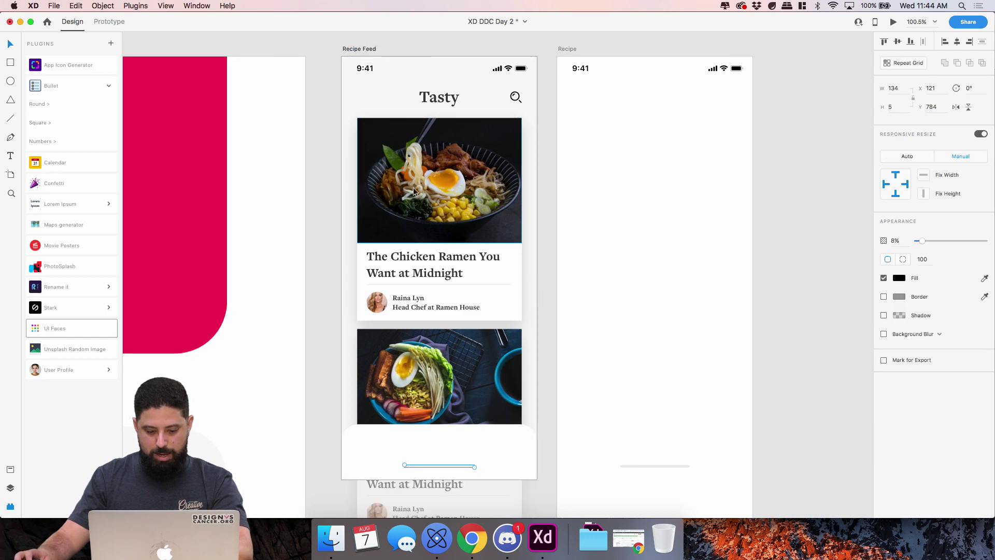
scroll(473, 493, "down", 1)
scroll(461, 444, "up", 3)
scroll(462, 444, "up", 1)
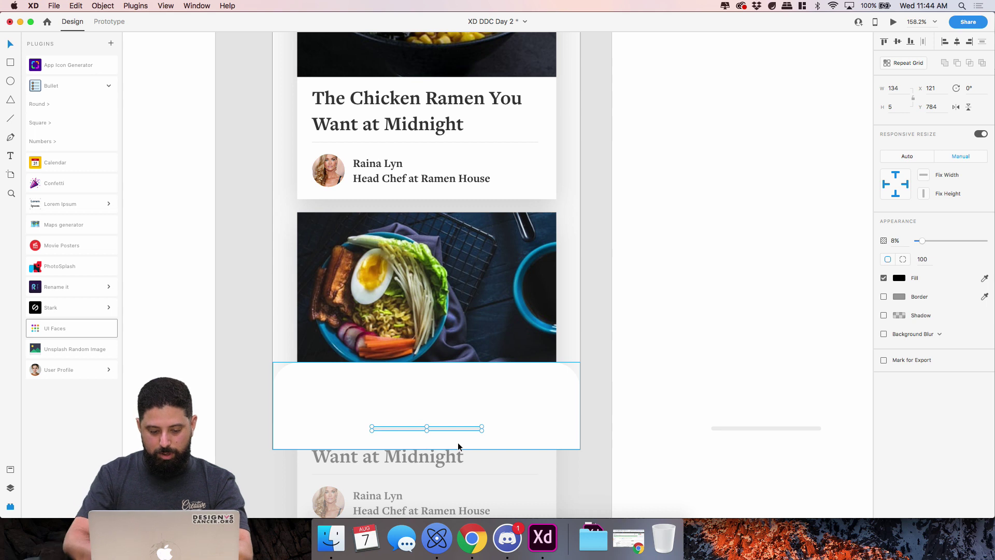
- Nudge the pasted home indicator down to Y 797, near the lower edge of the Recipe Feed artboard
key("Down")
key("Down")
key("Down")
key("Down")
key("Down")
key("Down")
key("Down")
key("Down")
key("Down")
key("Down")
key("Down")
key("Down")
key("Down")
key("Down")
key("Down")
key("Down")
key("Down")
key("Down")
key("Down")
key("Up")
key("Up")
key("Up")
key("Up")
key("Up")
key("Up")
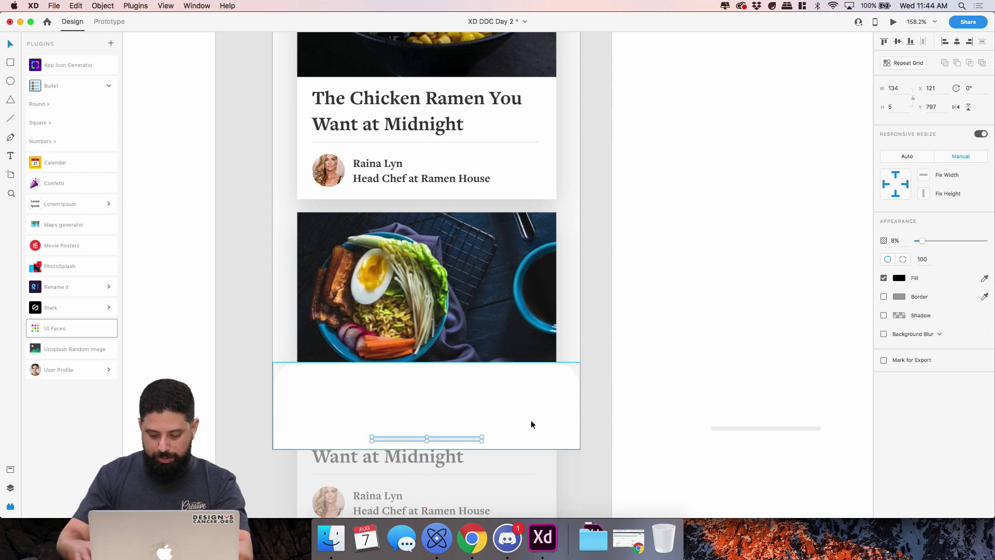
- Shorten the white bottom bar from its upper edge to a height of 88, starting at Y 724
left_click(524, 406)
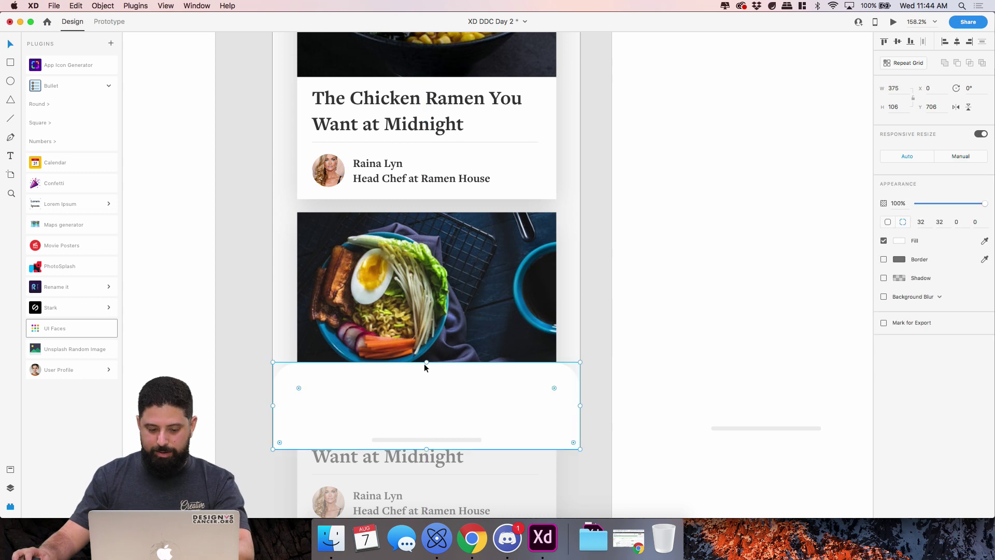
left_click_drag(426, 361, 431, 377)
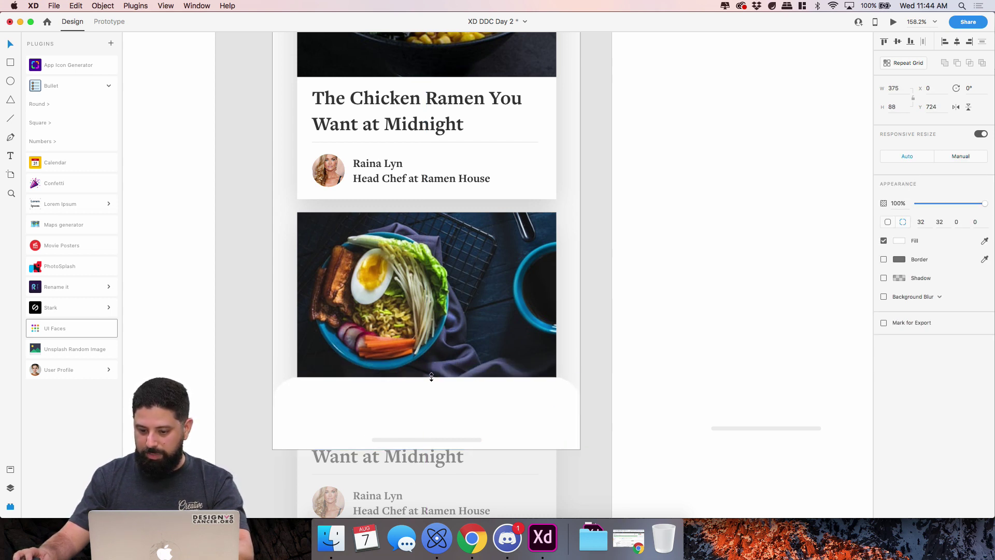
scroll(475, 397, "down", 2)
left_click(582, 352)
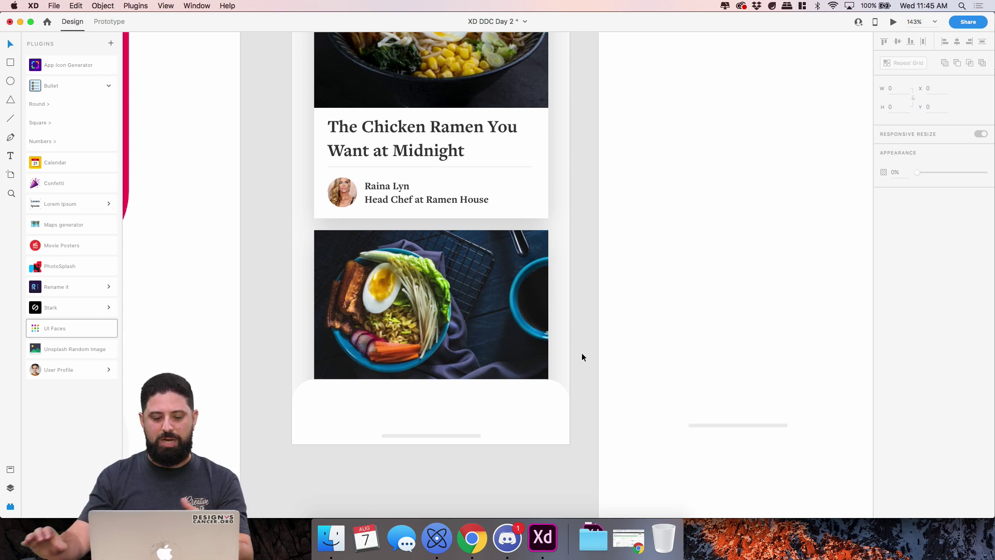
- Switch to Nucleo, find the outline version of the plain heart icon and place it on the pasteboard below the Recipe Feed artboard
left_click(437, 539)
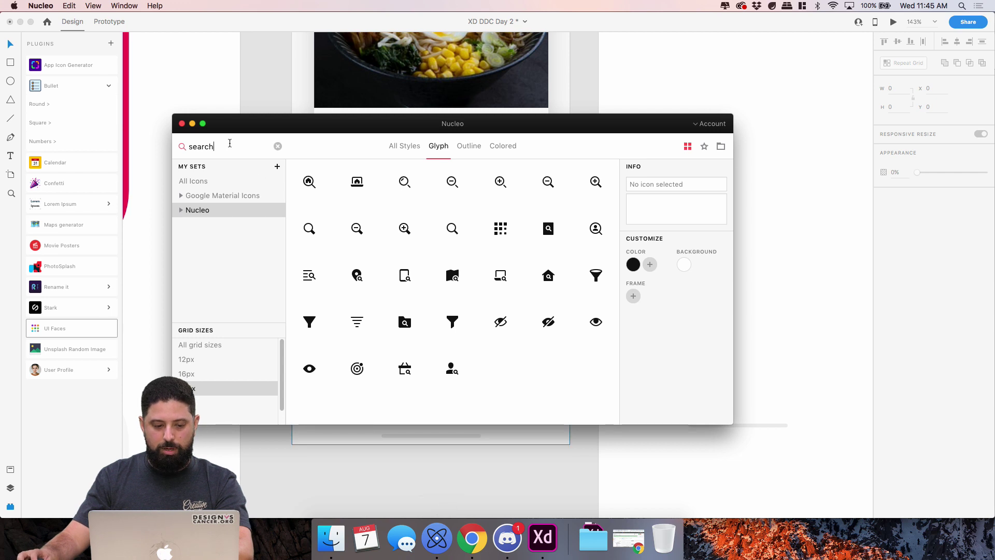
key("super+a")
type("heart")
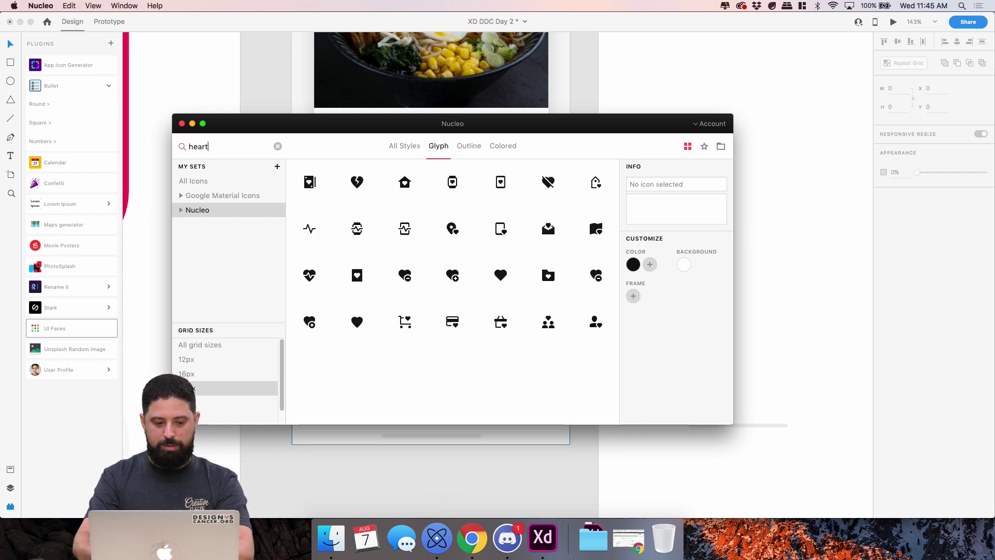
left_click(469, 146)
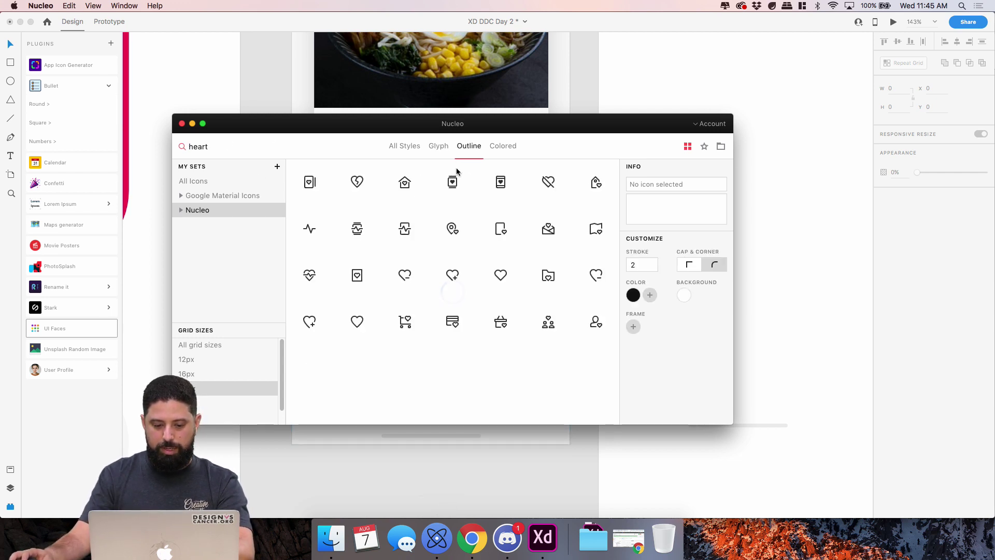
left_click_drag(507, 280, 469, 481)
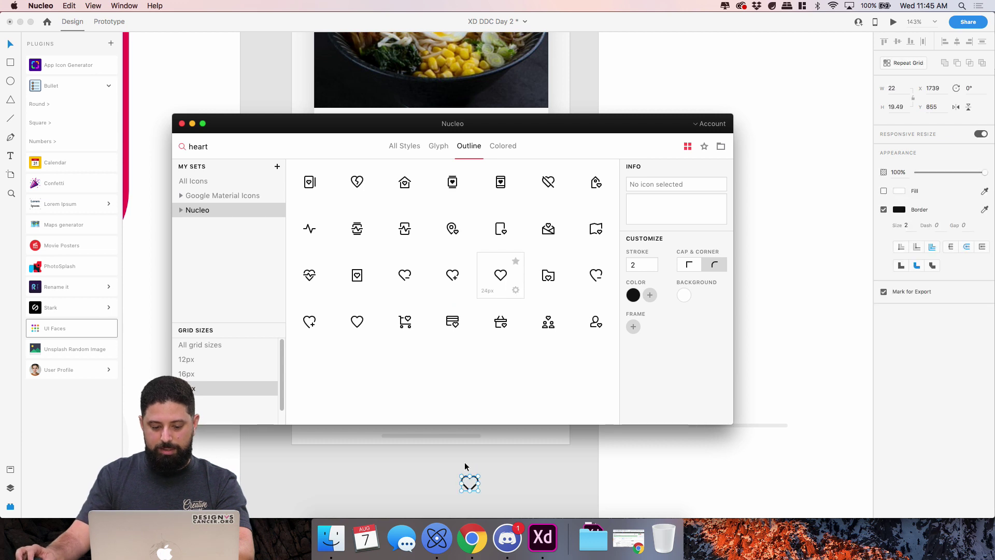
- Search Nucleo for "feed" and place the glyph-style page icon on the pasteboard beside the heart
left_click(232, 146)
double_click(232, 145)
type("feed")
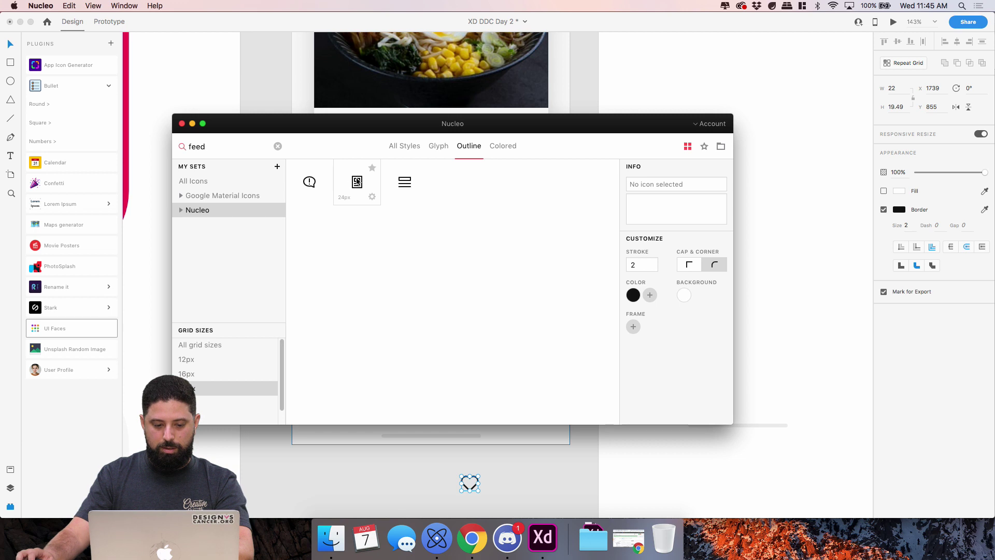
left_click(439, 146)
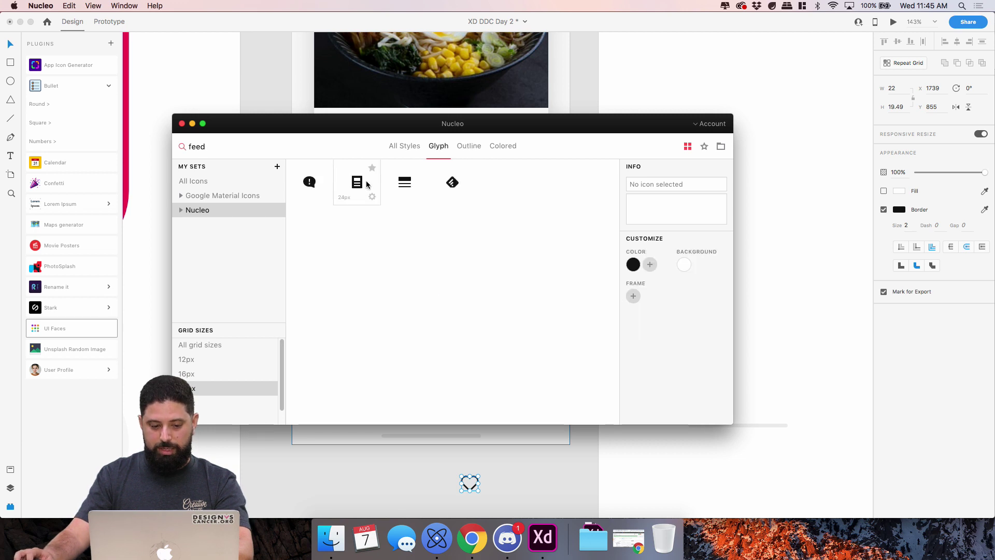
left_click_drag(357, 184, 391, 489)
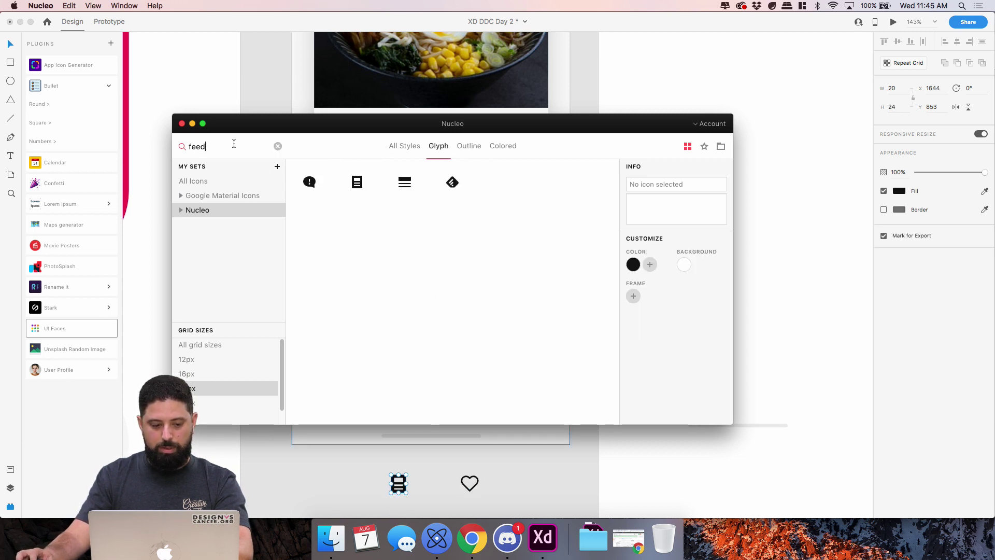
- Search Nucleo for "menu" and place the outline three-line icon with the shorter bottom line on the pasteboard beside the heart
key("super+a")
type("menu")
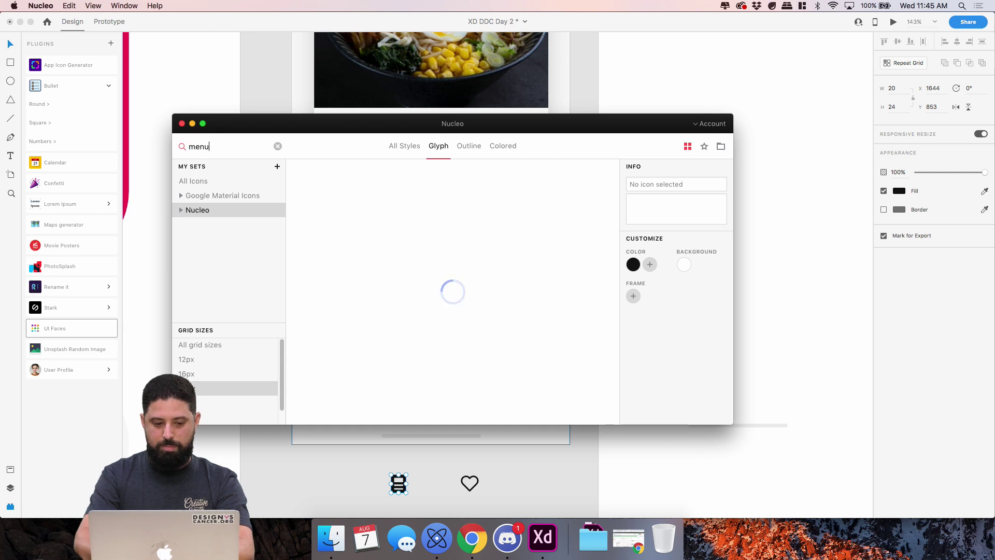
left_click(469, 145)
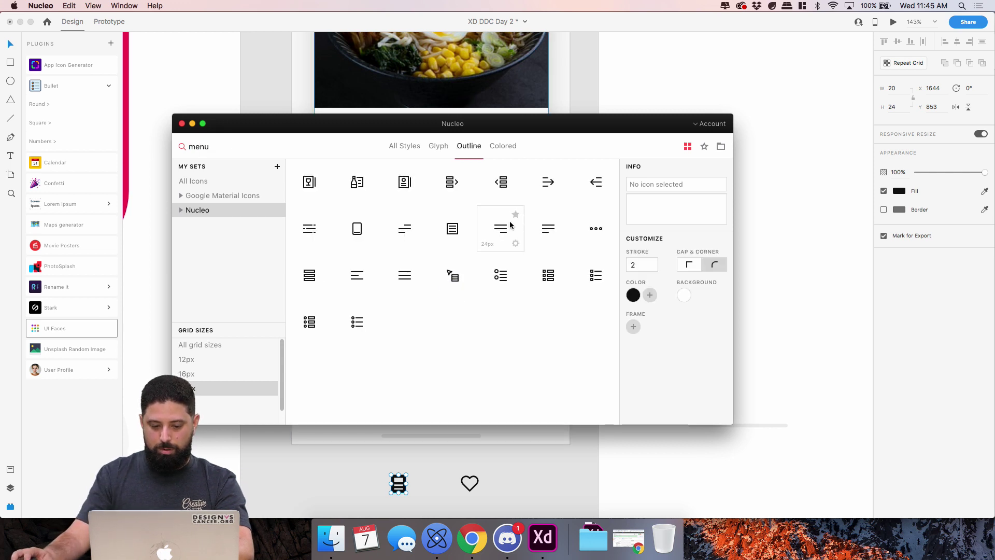
left_click_drag(511, 226, 552, 484)
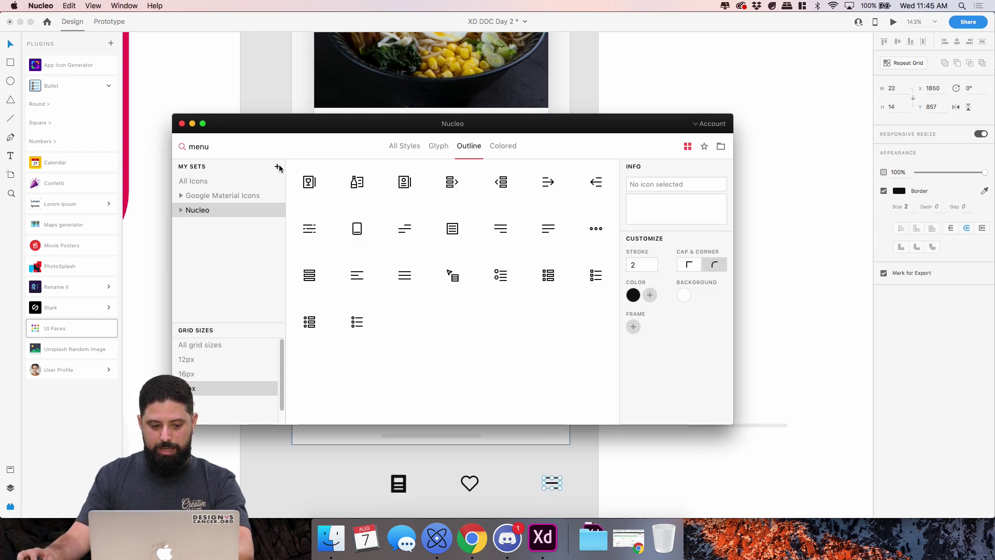
- Search Nucleo for "chef", place the outline chef hat icon between the page and heart icons, and return to Adobe XD
left_click(246, 151)
key("super+a")
type("chef")
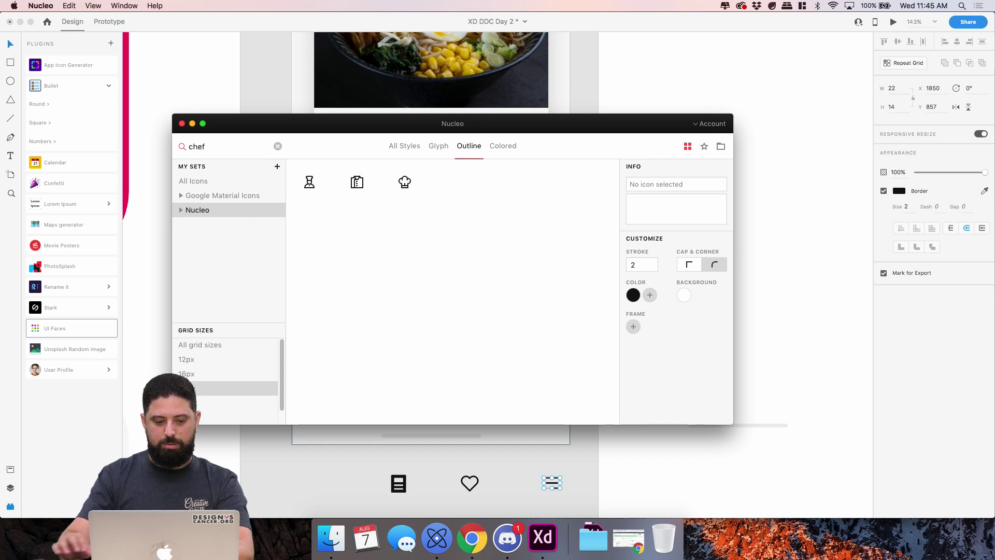
left_click_drag(405, 182, 447, 481)
left_click(278, 111)
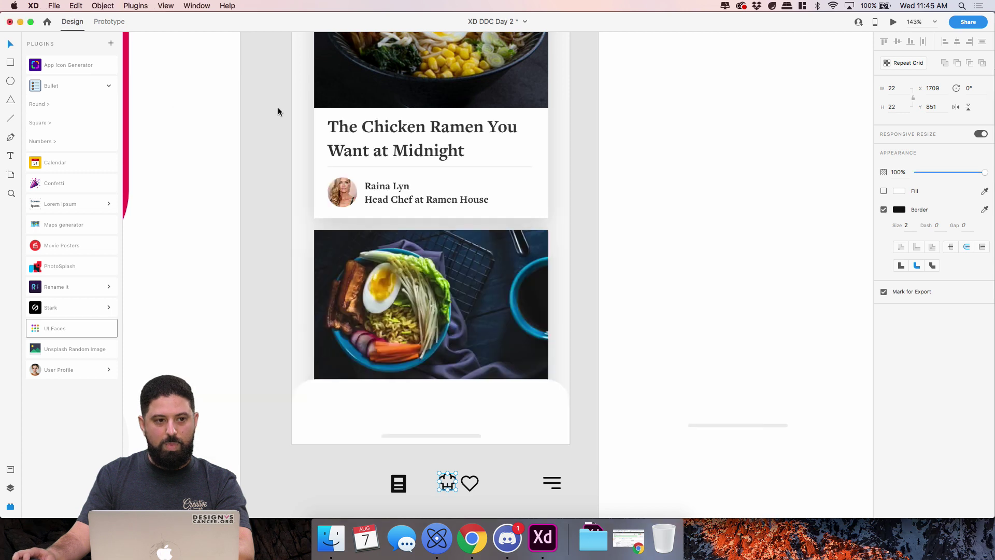
- Draw a 311 by 58 rectangle inside the white bottom bar, positioned at X 32, Y 736
scroll(312, 166, "down", 1)
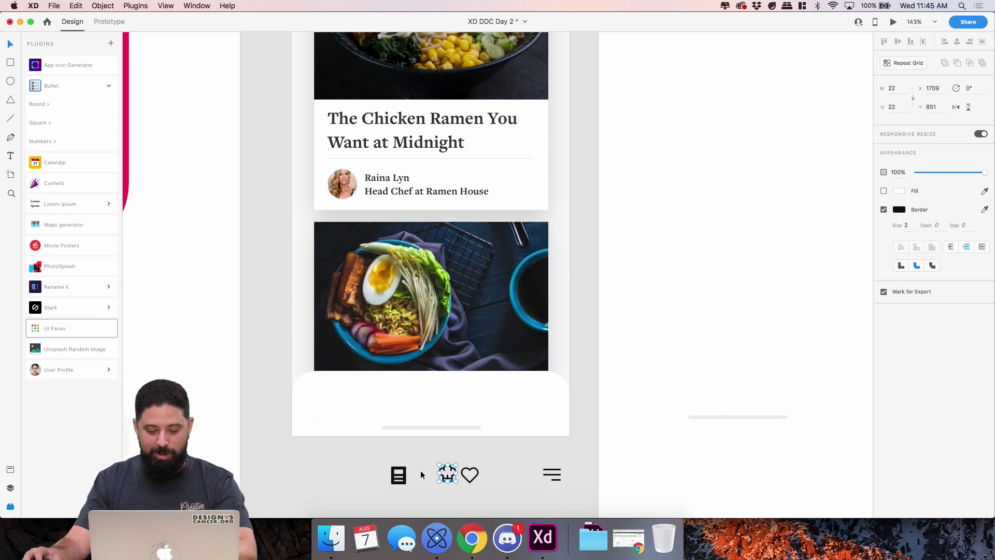
left_click(390, 388)
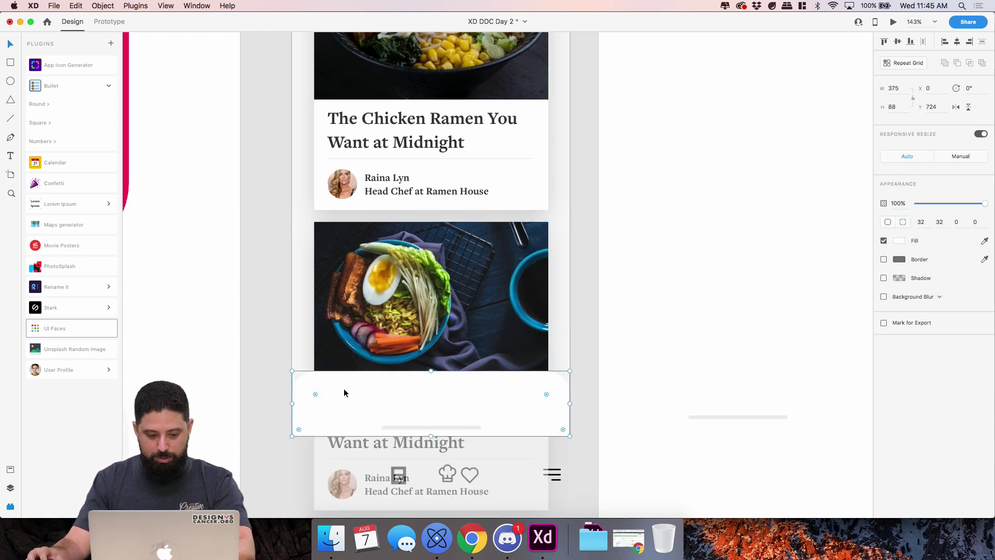
key("r")
left_click_drag(339, 382, 434, 426)
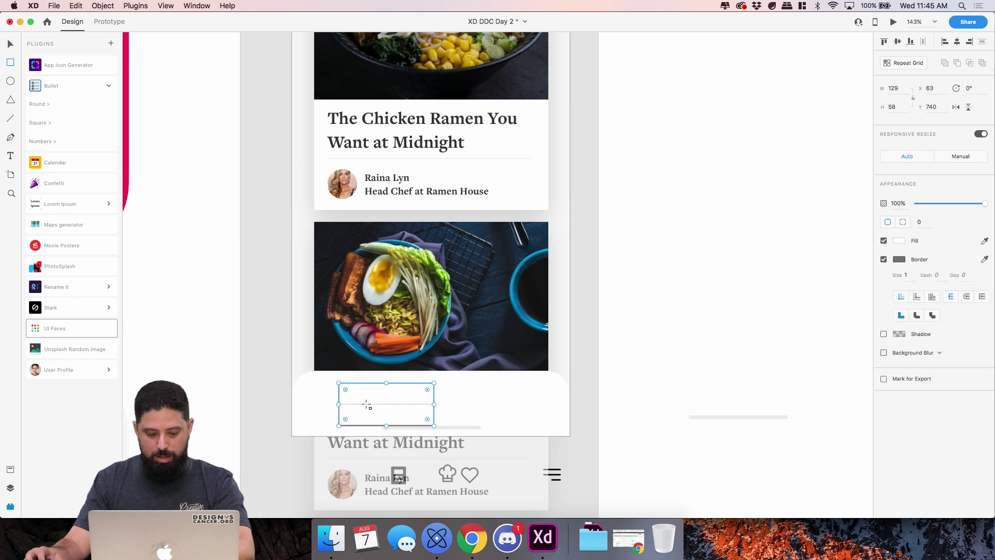
key("v")
left_click_drag(384, 402, 307, 395)
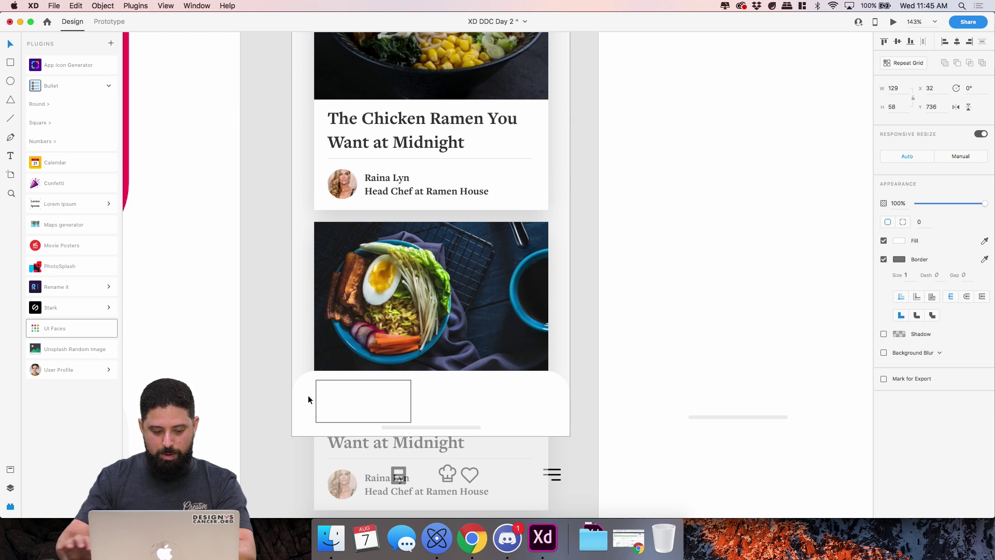
left_click_drag(409, 402, 545, 401)
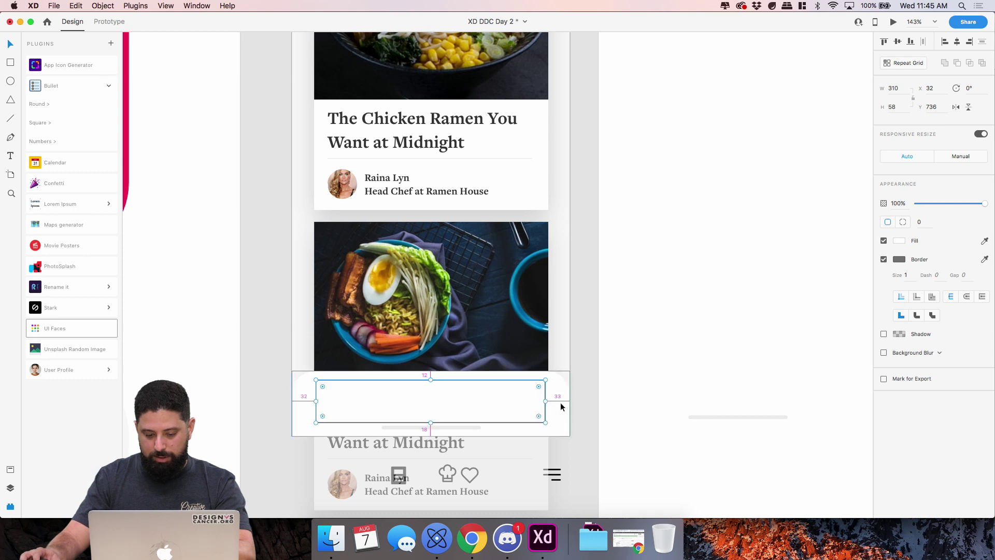
key("Up")
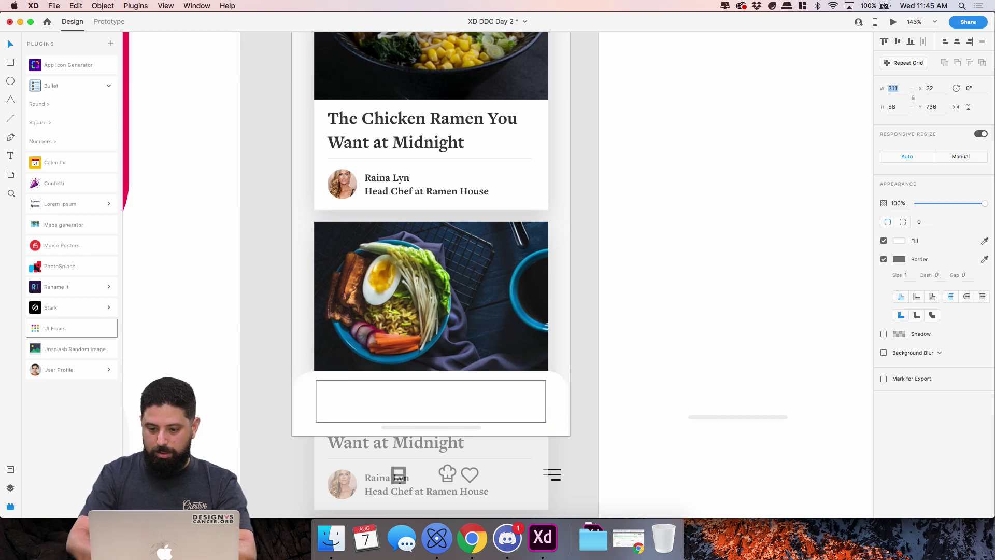
- Divide the rectangle's width by 4 and duplicate it into four adjoining cells across the bottom bar
left_click(901, 88)
type("/4")
key("Return")
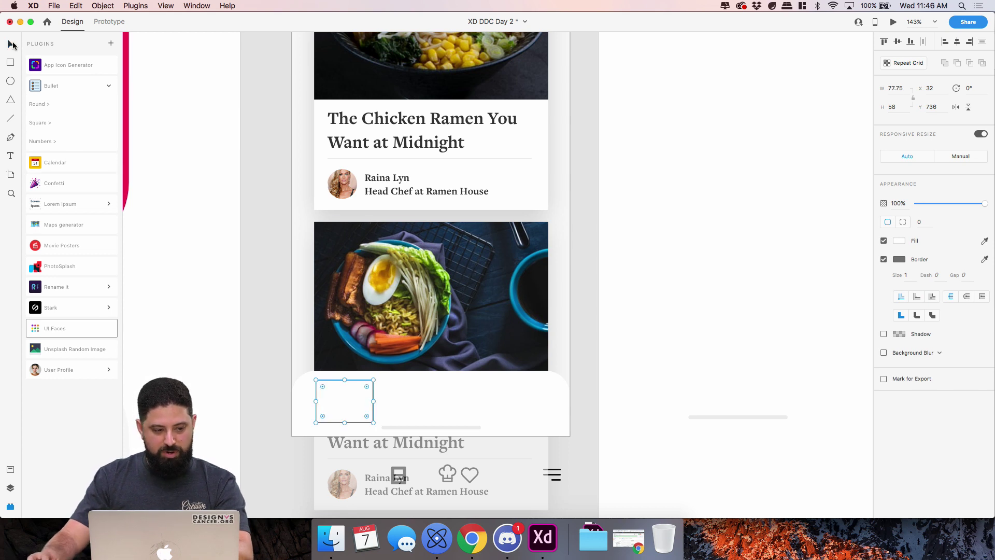
left_click_drag(351, 390, 516, 397)
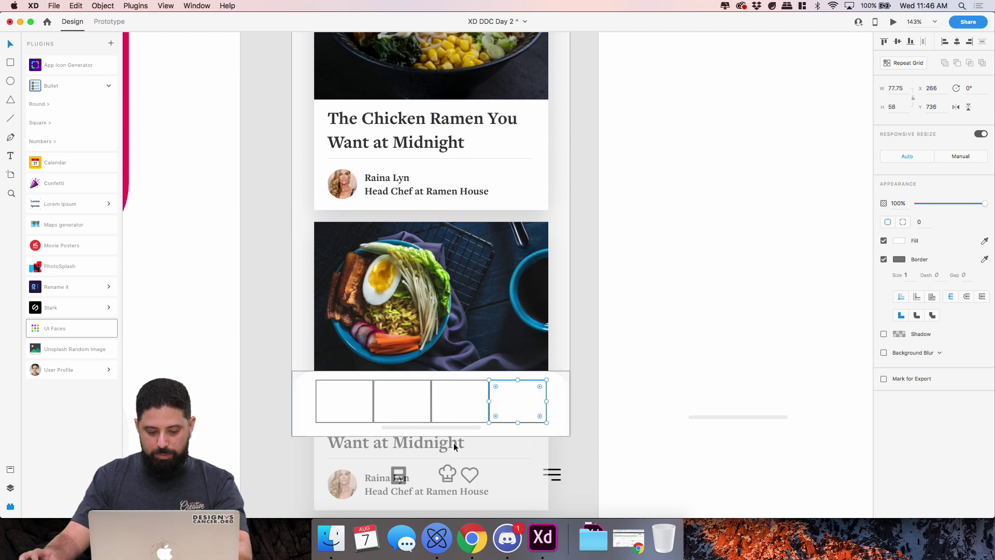
- Move the page icon onto the Recipe Feed artboard and center it both ways in the first navigation cell
left_click(404, 467)
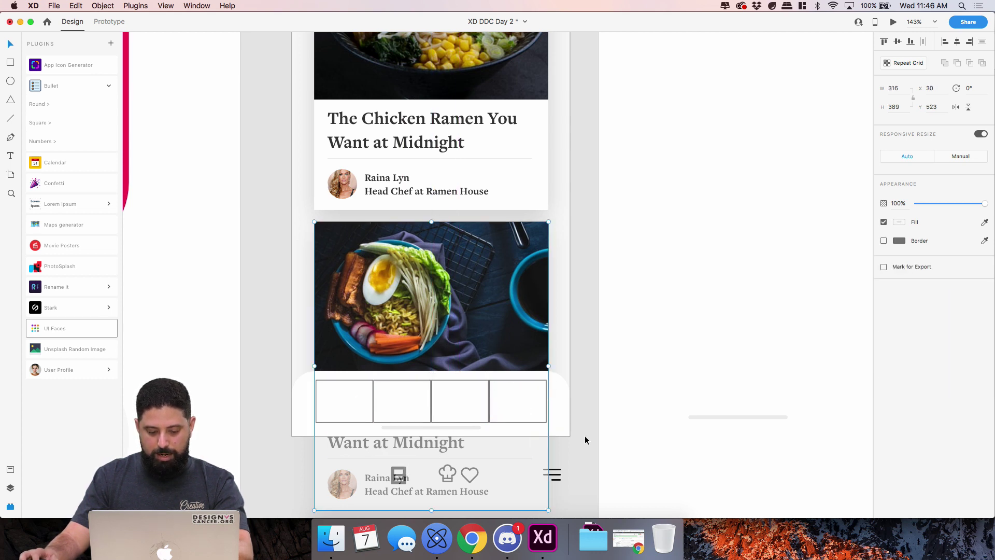
left_click(402, 475)
left_click_drag(403, 474, 376, 392)
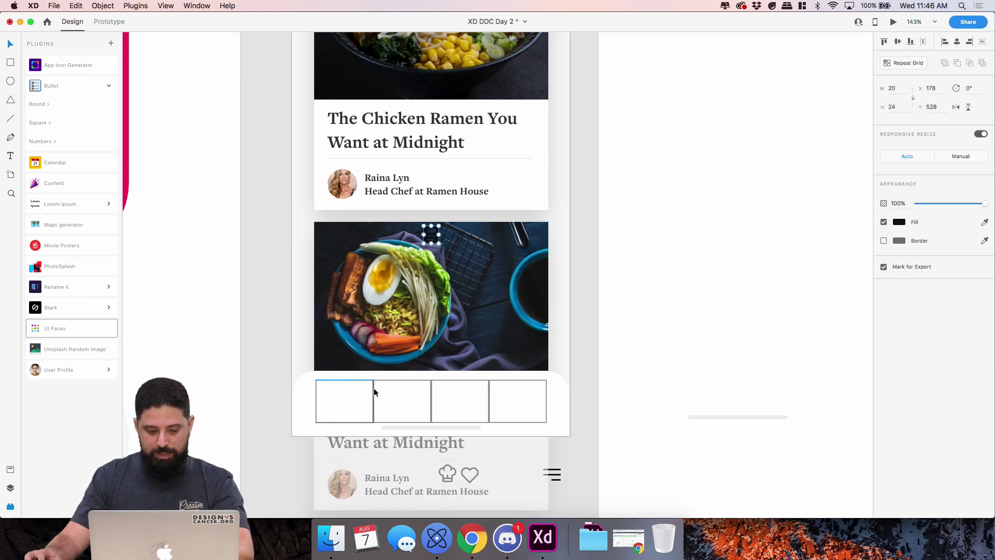
left_click(373, 397, "shift")
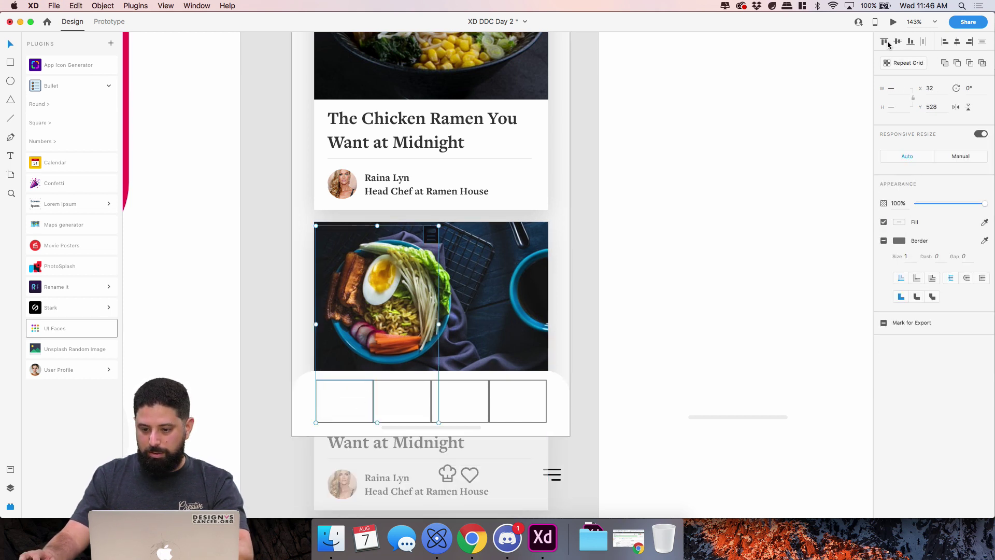
left_click(911, 42)
left_click(945, 41)
left_click(898, 42)
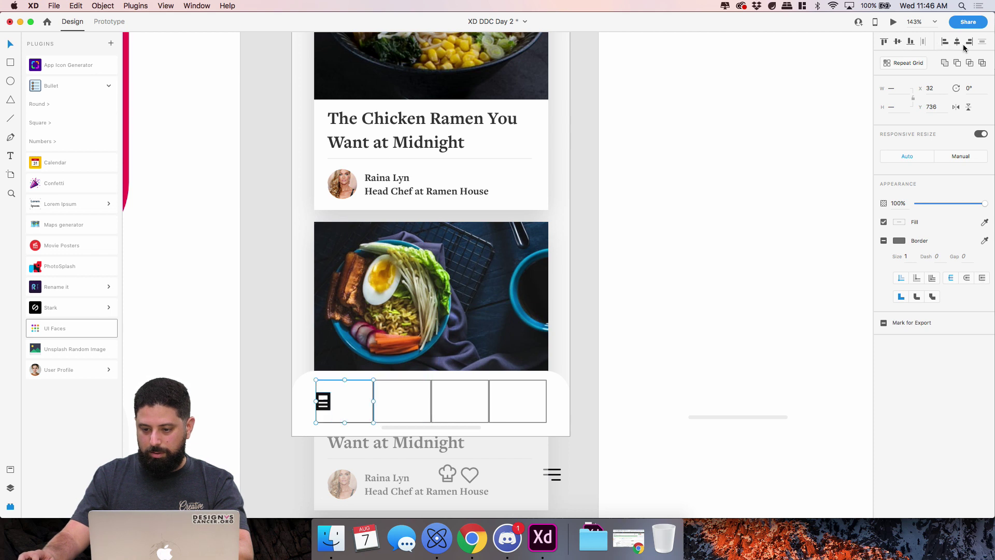
left_click(958, 42)
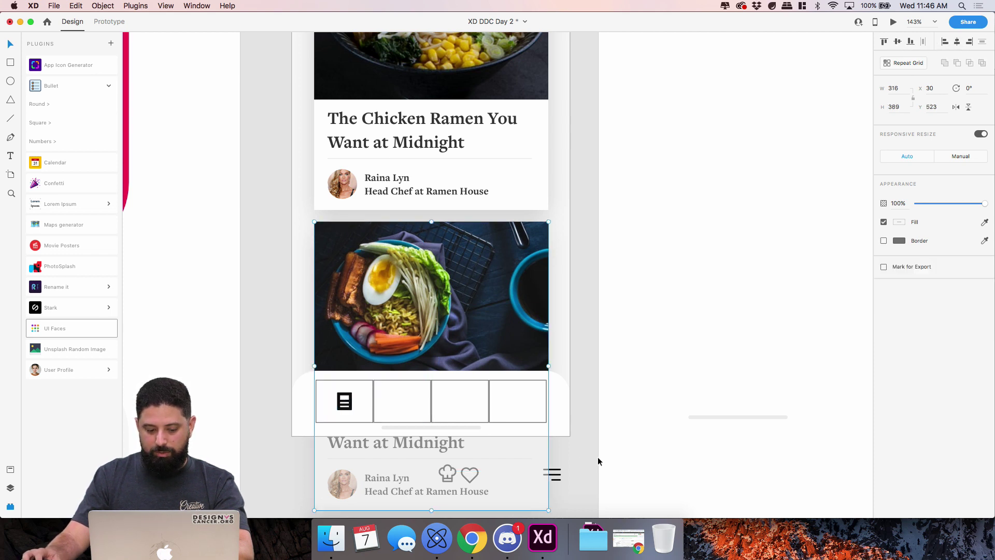
- Move the chef hat icon onto the artboard and center it both ways in the second navigation cell
left_click(552, 458)
left_click(446, 474)
key("super+x")
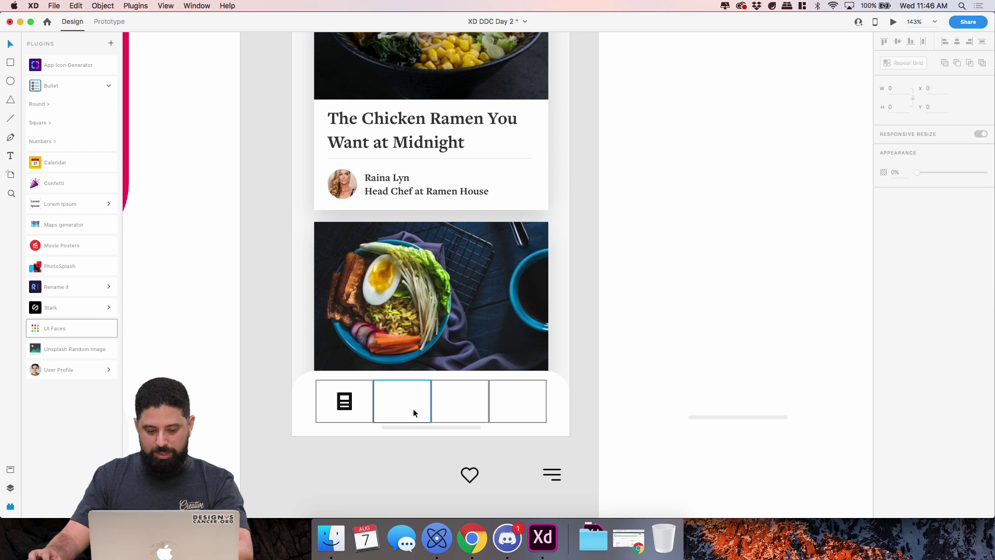
left_click(413, 400)
key("super+v")
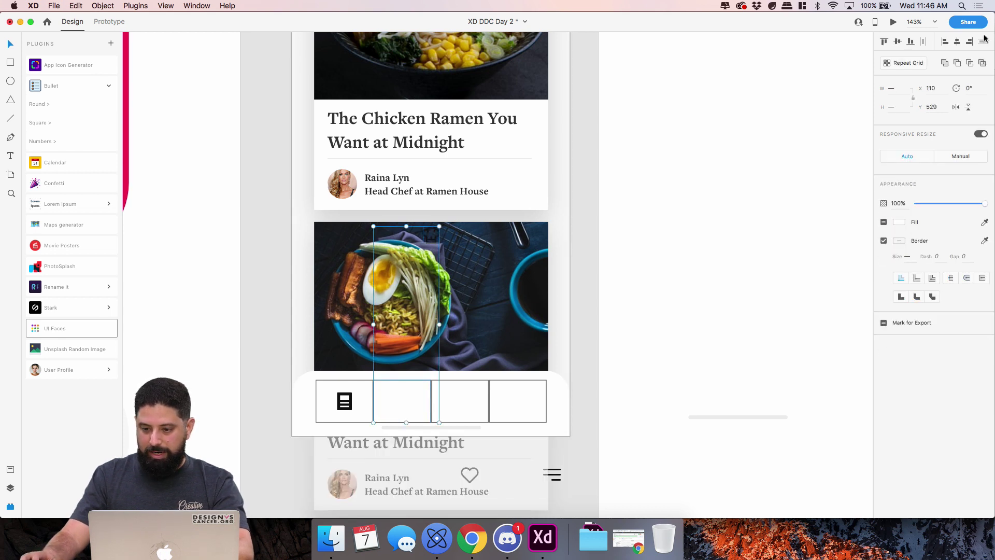
left_click(944, 44)
left_click(898, 43)
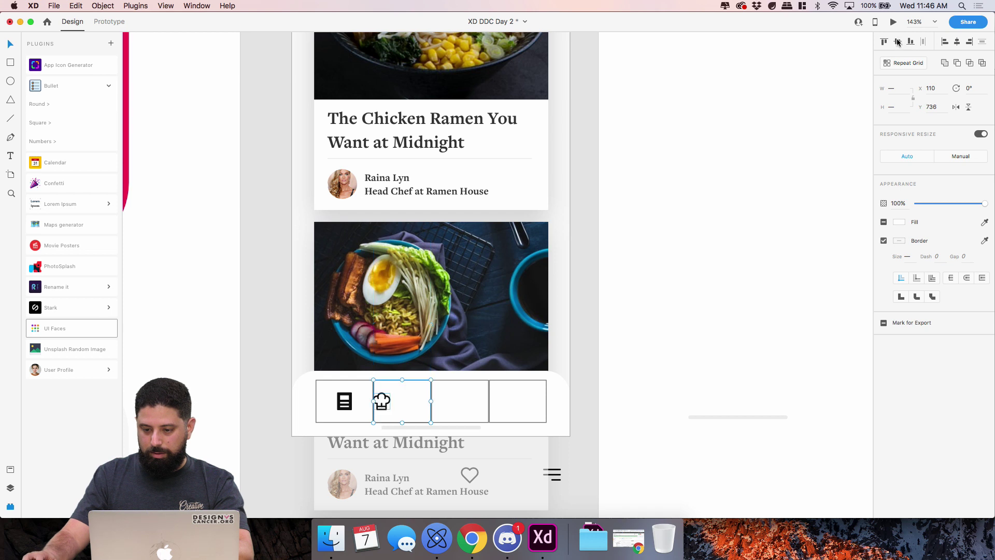
left_click(958, 43)
left_click(645, 373)
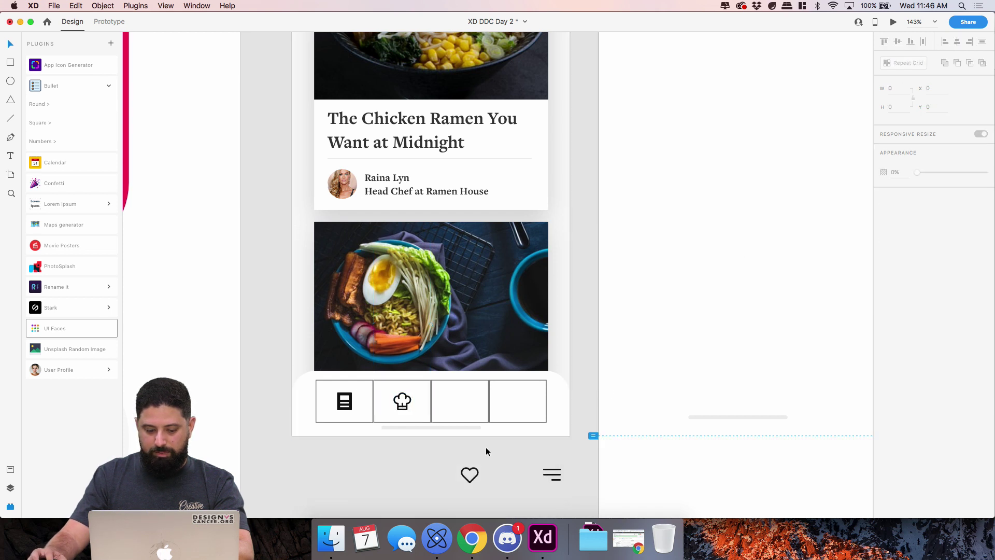
- Cut and paste the heart icon onto the artboard and place it in the middle of the third navigation cell
left_click(476, 475)
key("super+x")
key("super+v")
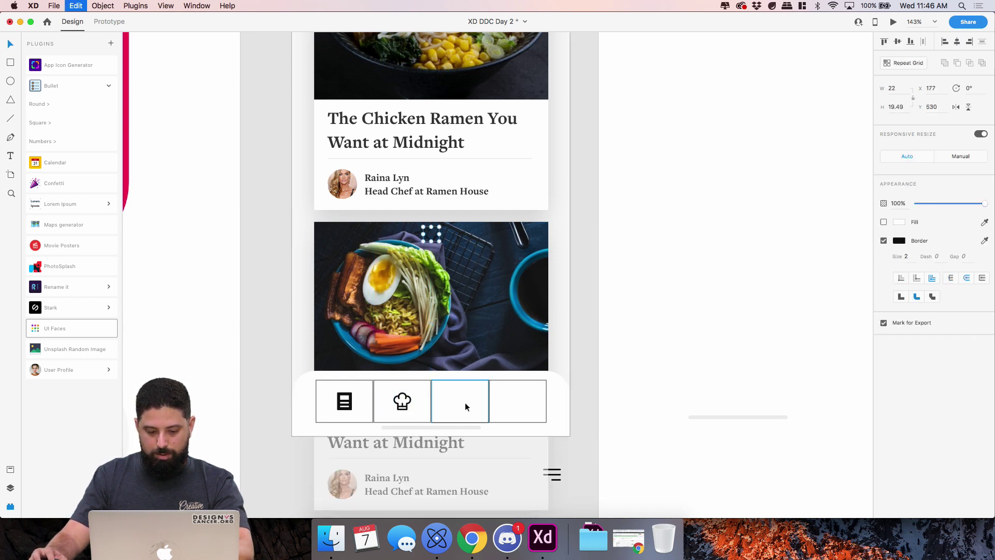
left_click_drag(437, 238, 464, 409)
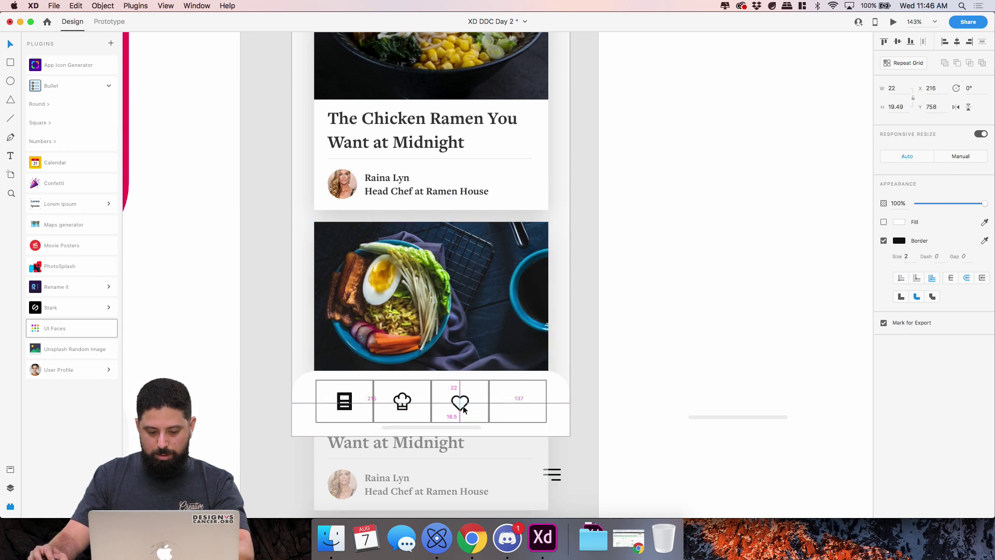
left_click(518, 439)
- Cut and paste the menu icon onto the artboard and place it in the middle of the fourth navigation cell
left_click(558, 478)
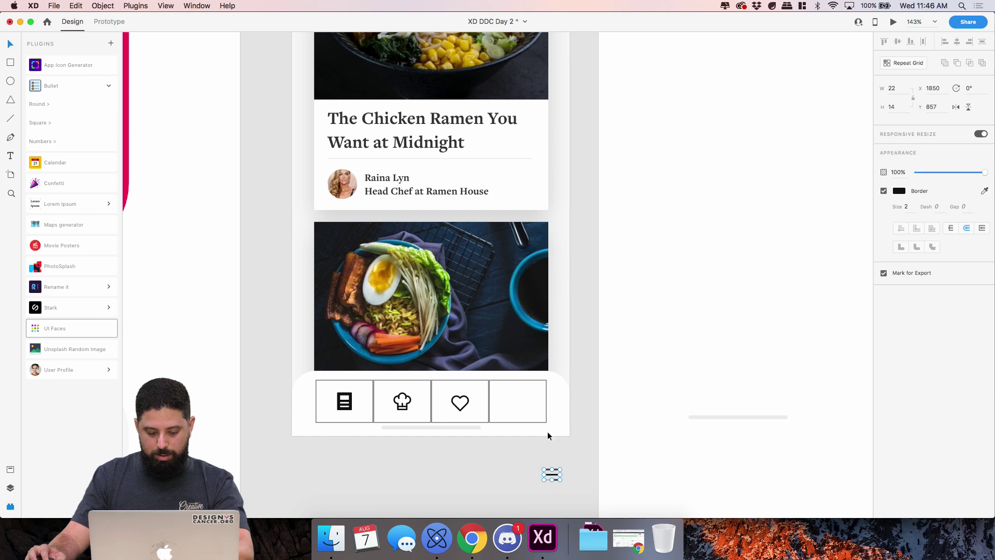
key("ctrl+x")
left_click(515, 390)
key("ctrl+v")
mouse_move(432, 234)
left_mouse_down()
mouse_move(479, 296)
mouse_move(438, 240)
left_mouse_up()
double_click(434, 235)
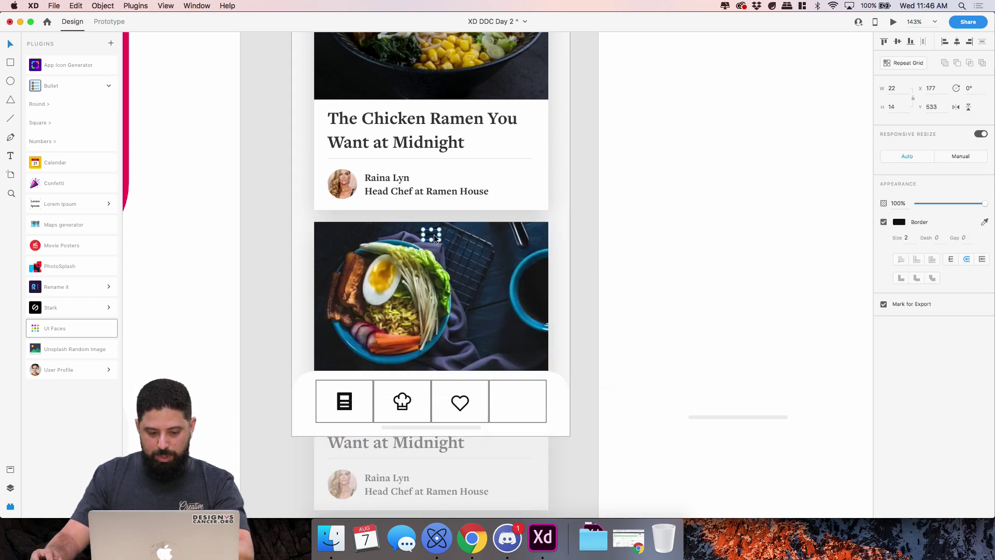
left_click_drag(491, 311, 518, 403)
- Delete the four outlined placeholder rectangles behind the bottom navigation icons
left_click(542, 389)
left_click(542, 391)
left_click(467, 384, "shift")
left_click(406, 384, "shift")
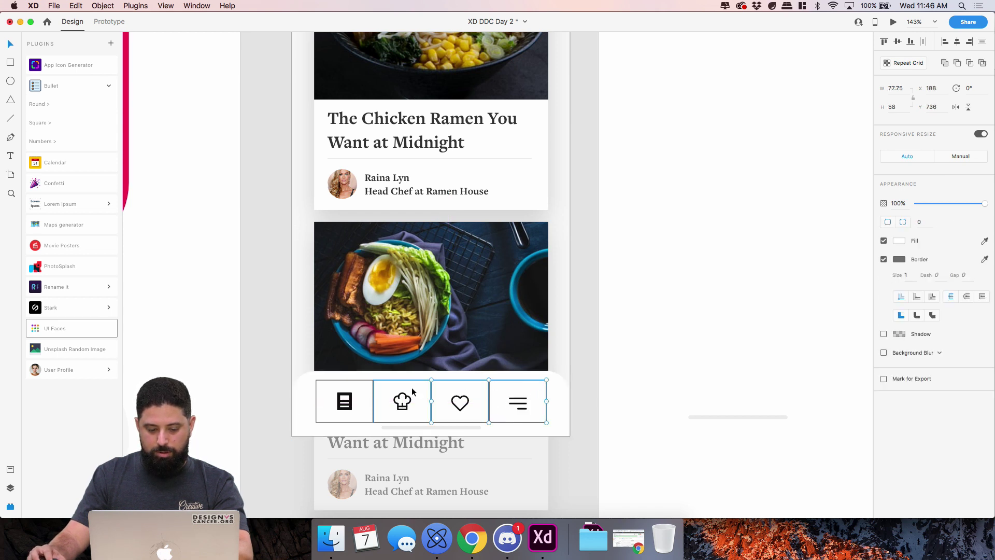
left_click(355, 387, "shift")
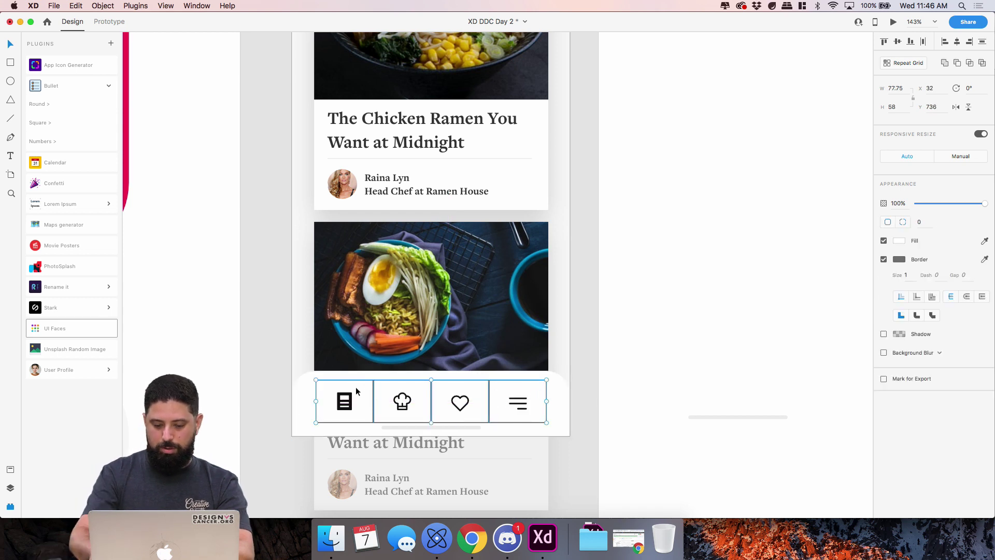
key("Delete")
- Align the page, chef hat, heart and menu icons along their vertical middles
left_click(442, 403)
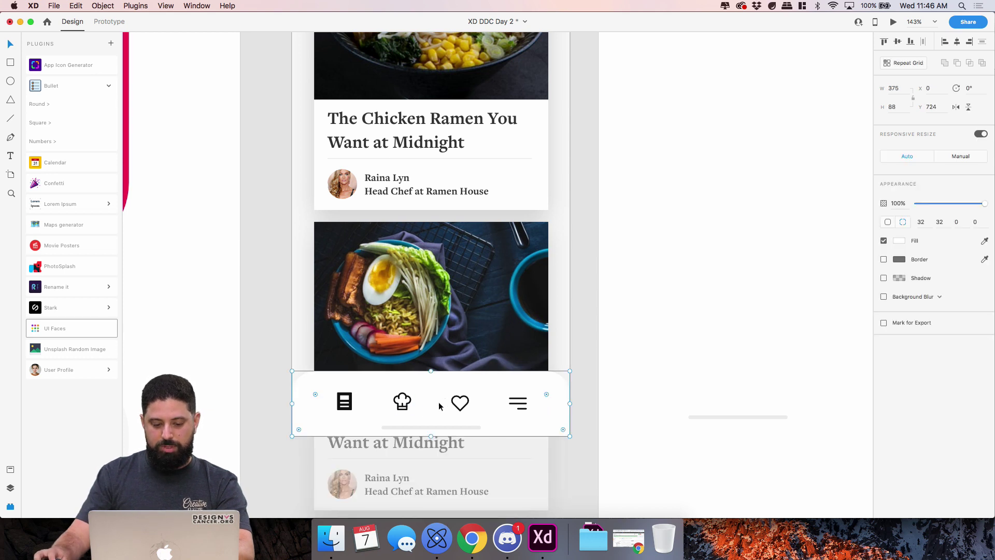
double_click(455, 400)
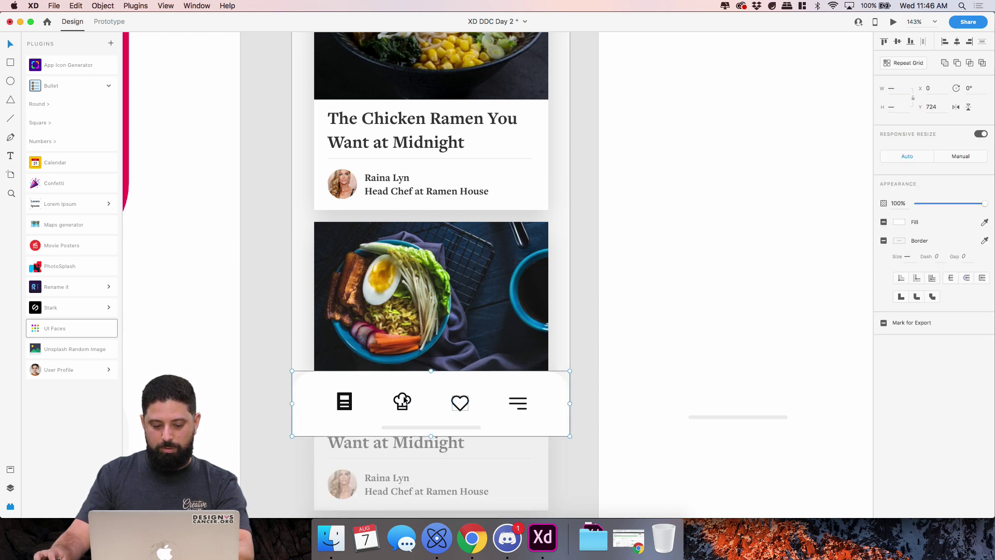
left_click(518, 403, "shift")
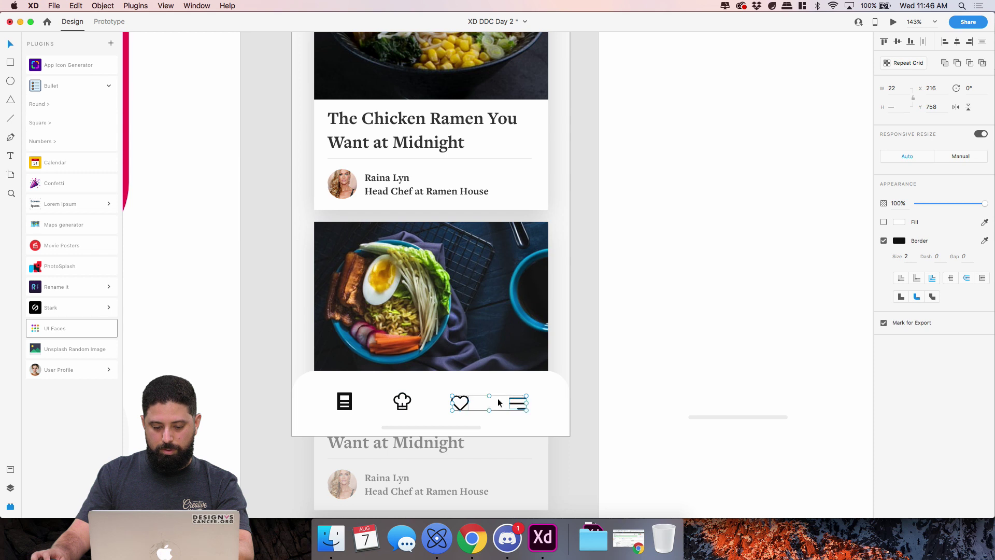
left_click(403, 401, "shift")
left_click(345, 401, "shift")
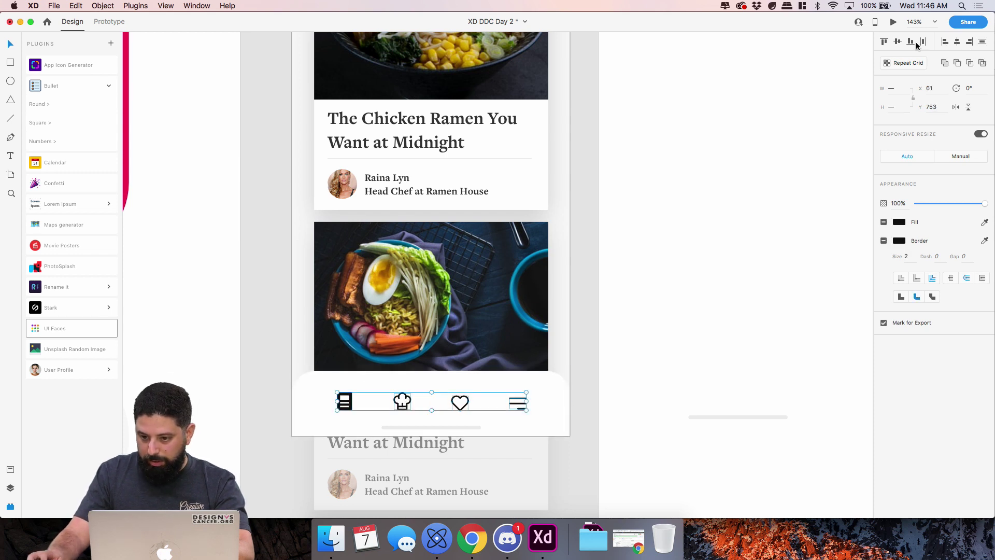
left_click(897, 42)
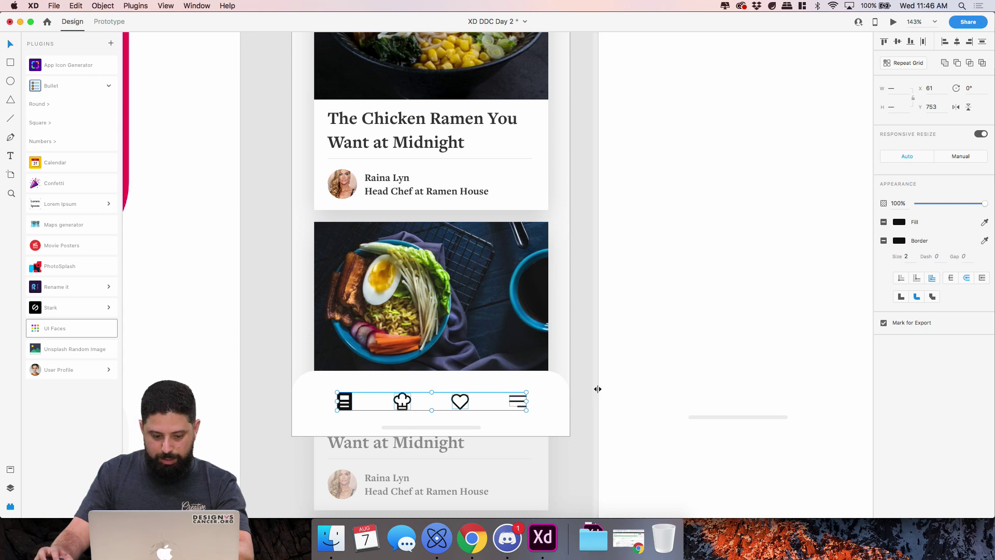
left_click(568, 415)
- Apply the saved gold swatch to the borders of the chef hat, heart and menu icons
double_click(456, 402)
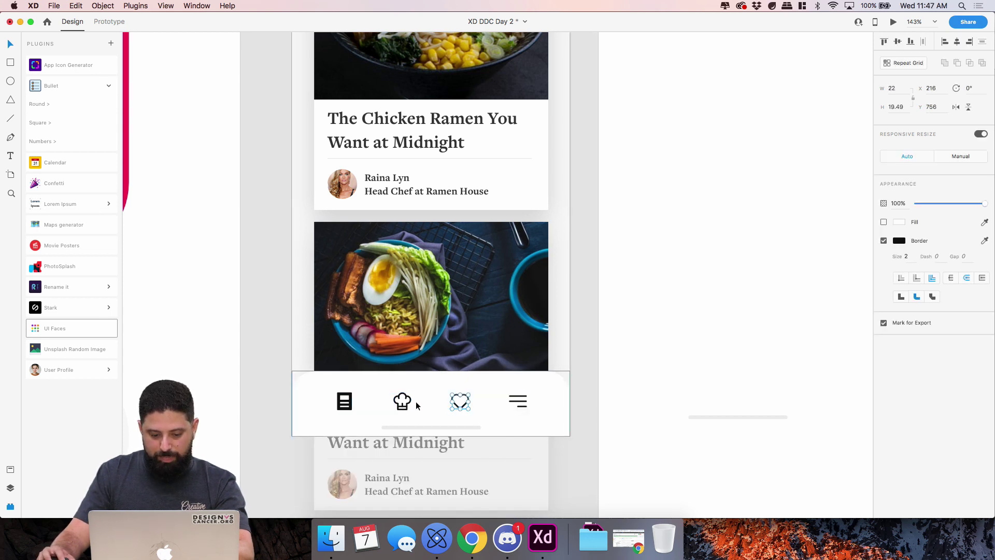
left_click(402, 402, "shift")
left_click(518, 401, "shift")
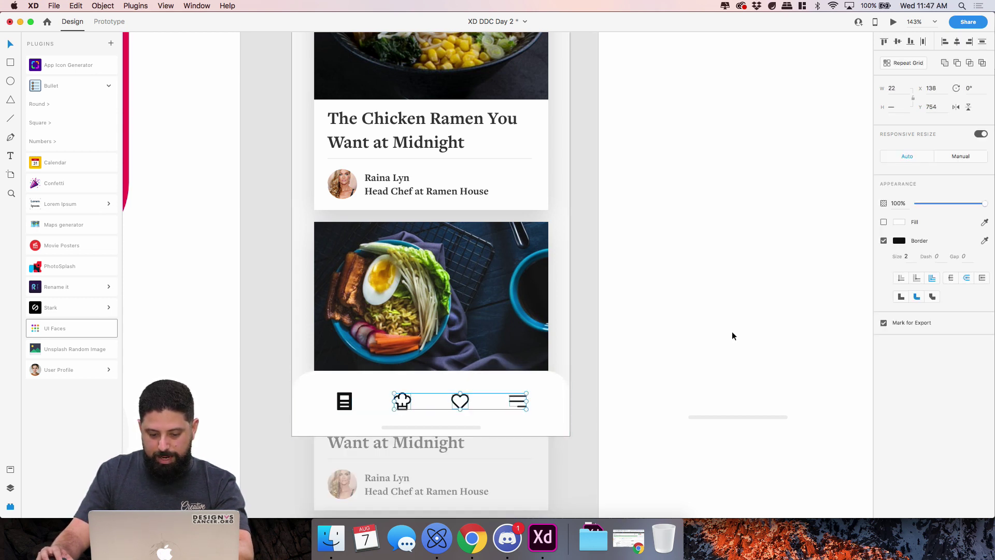
left_click(899, 242)
left_click(799, 295)
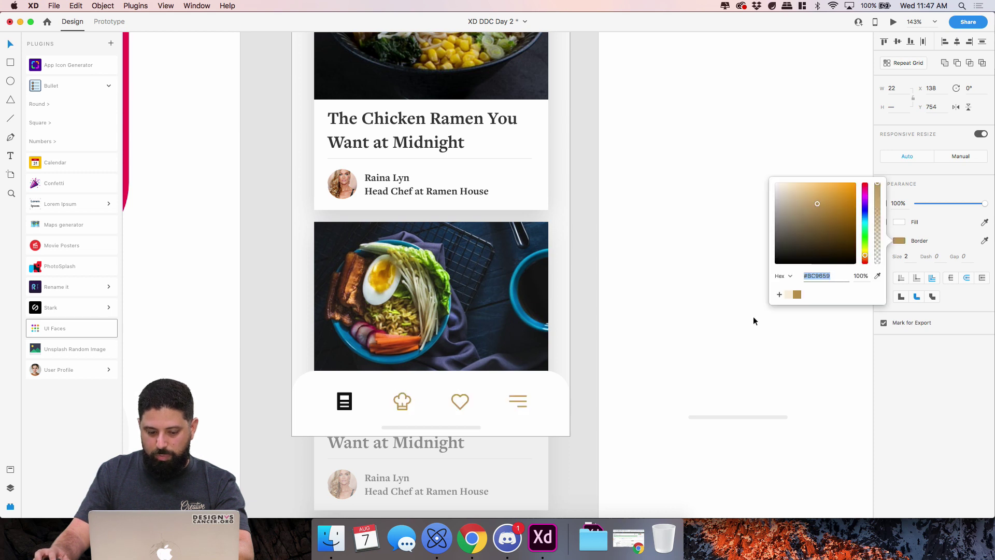
left_click(754, 316)
- Fill the page icon with the same saved gold swatch
double_click(348, 407)
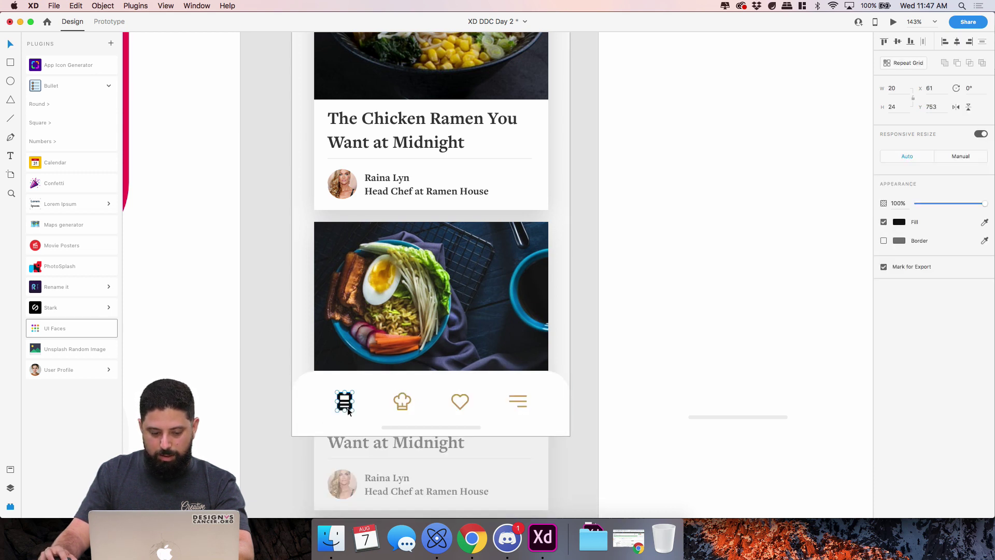
left_click(900, 222)
left_click(792, 285)
left_click(272, 434)
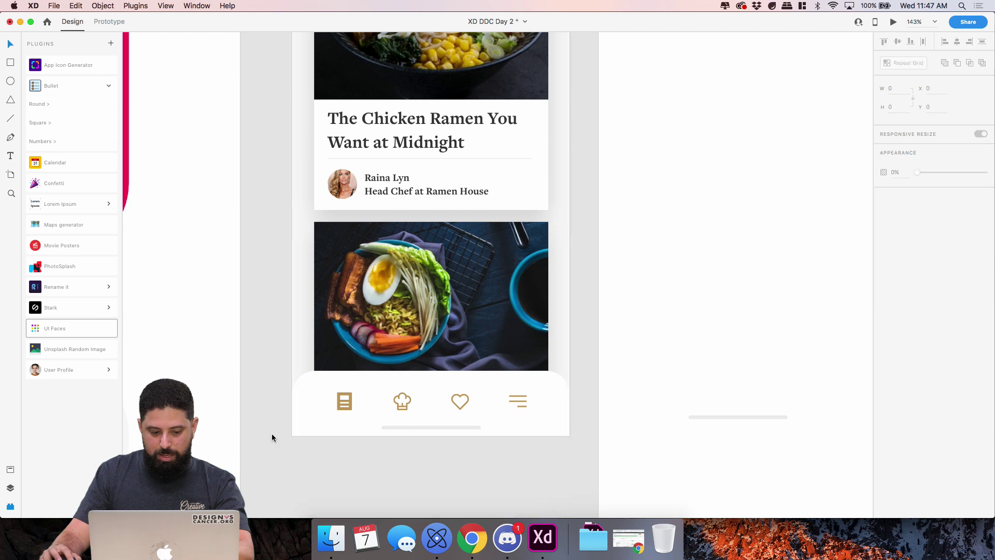
- Draw a 48 × 48 circle over the page icon, without a border and filled with the cream swatch #FFF4E2
left_click(325, 394)
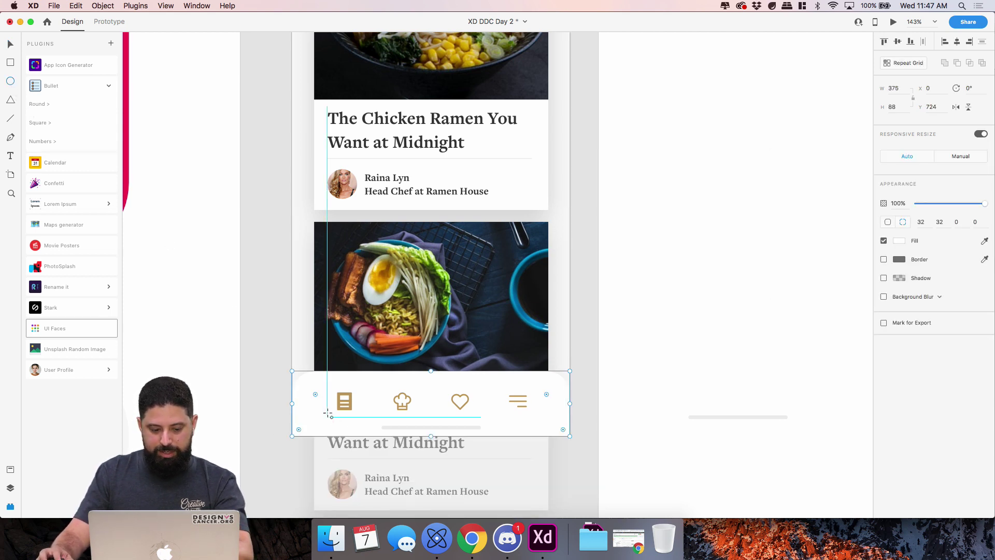
mouse_move(327, 410)
left_mouse_down()
mouse_move(353, 438)
mouse_move(345, 413)
left_mouse_up()
key("v")
left_click(883, 240)
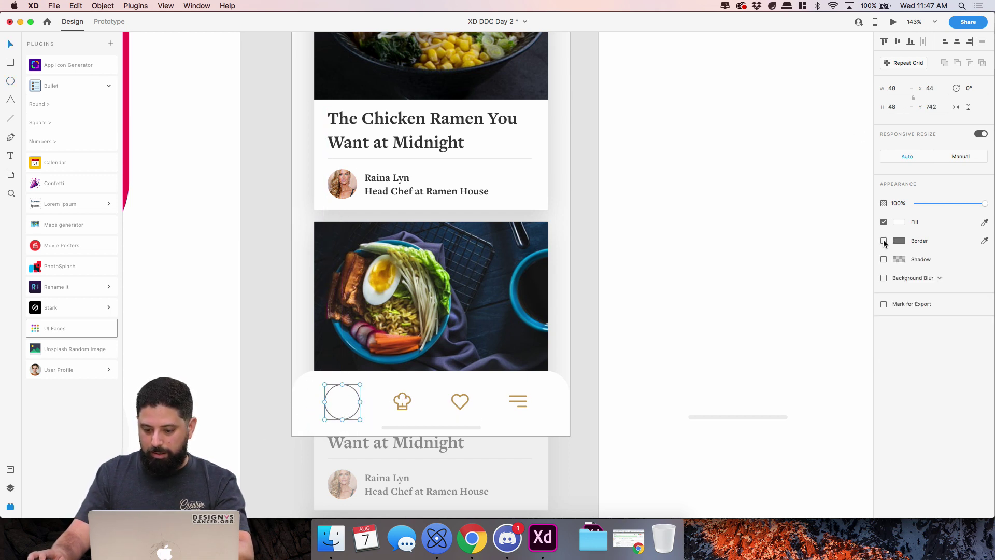
left_click(899, 222)
left_click(788, 282)
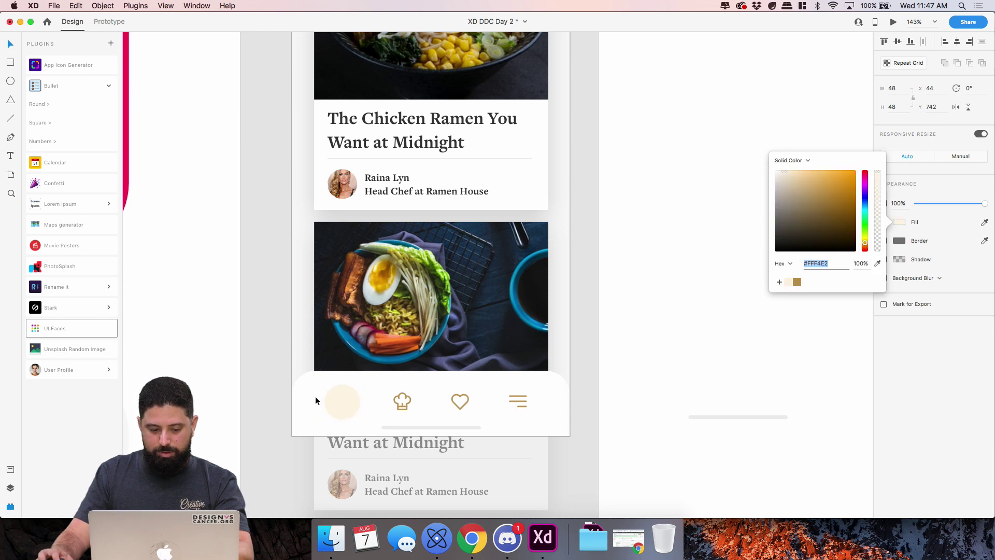
- Bring the page icon in front of the cream circle and position the circle directly behind it
left_click_drag(352, 411, 370, 411)
left_click(340, 400)
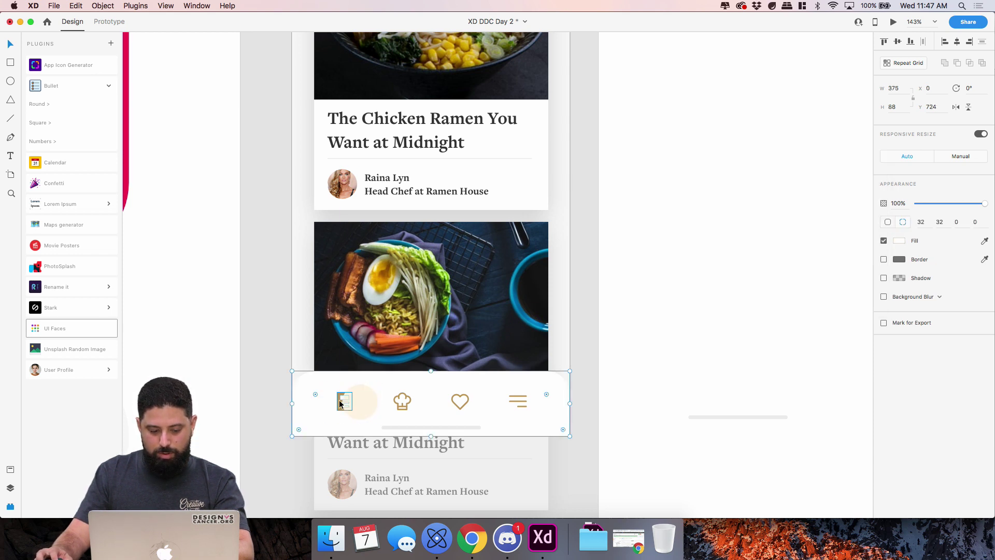
double_click(340, 400)
key("super+shift+bracketright")
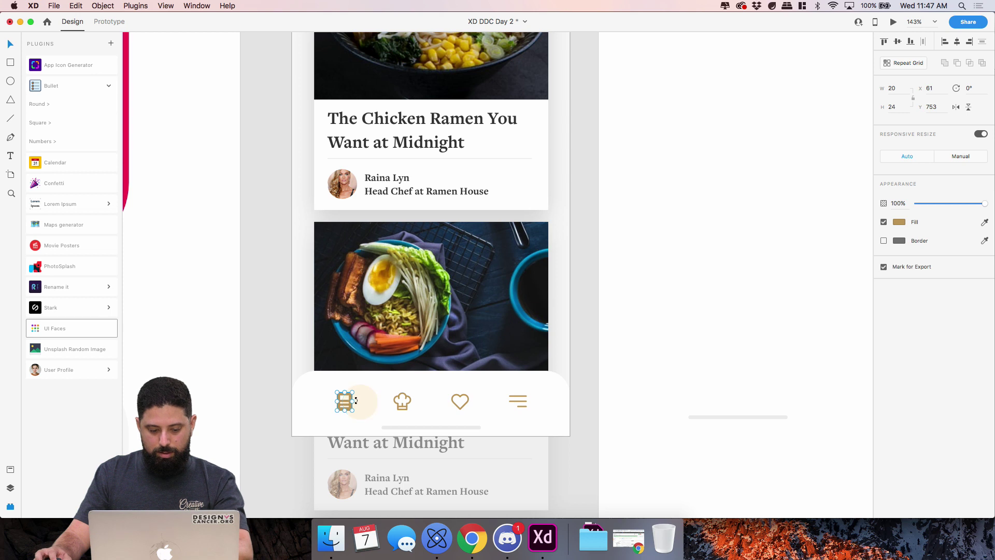
left_click(371, 405)
key("Escape")
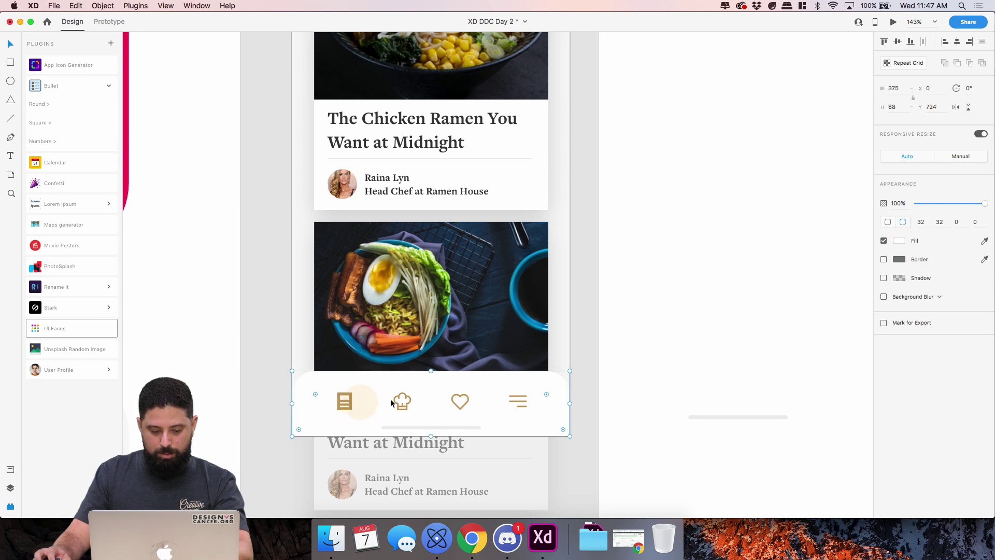
left_click(371, 405)
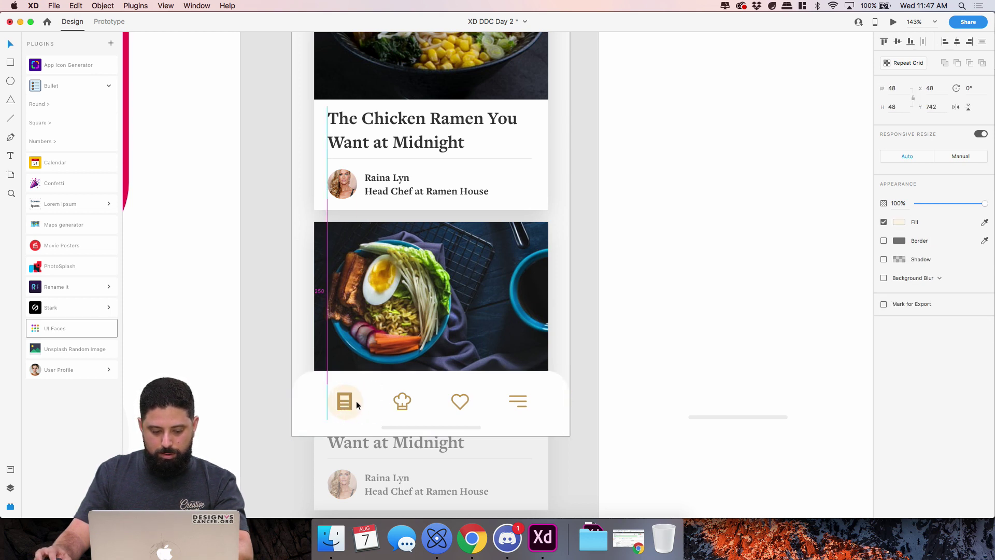
left_click(281, 391)
- Copy the complete chicken ramen card from the Recipe Feed artboard onto the Recipe artboard
scroll(281, 391, "down", 2)
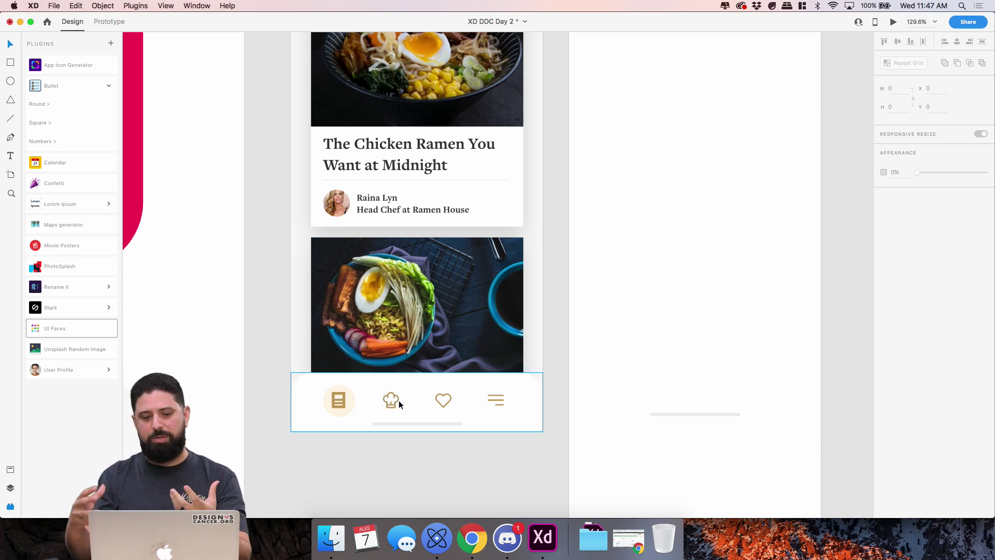
left_click_drag(760, 119, 663, 324)
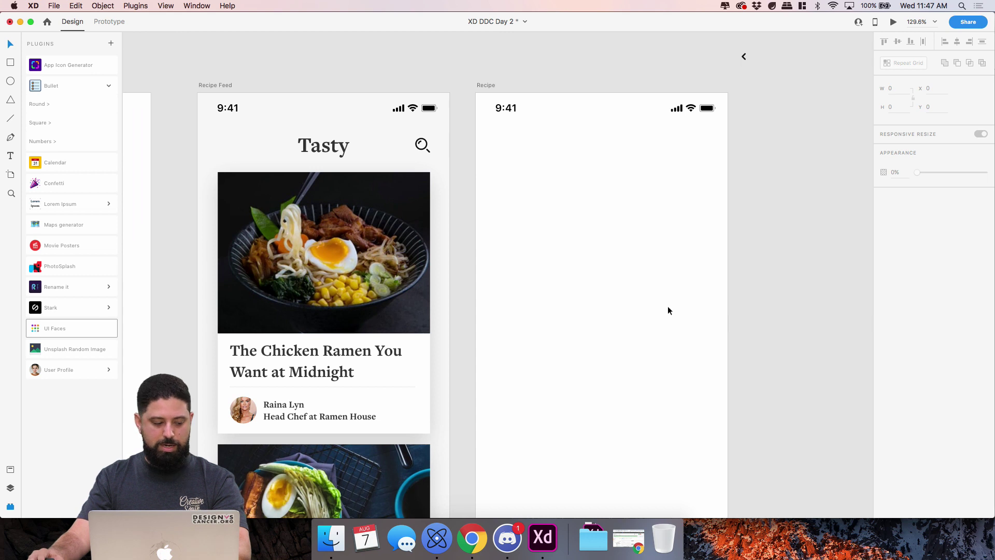
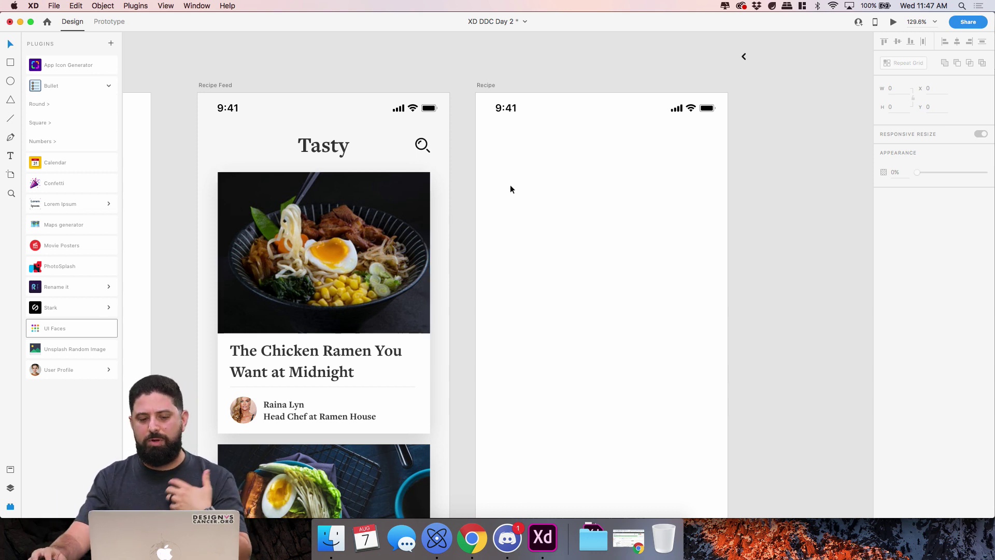
left_click(488, 85)
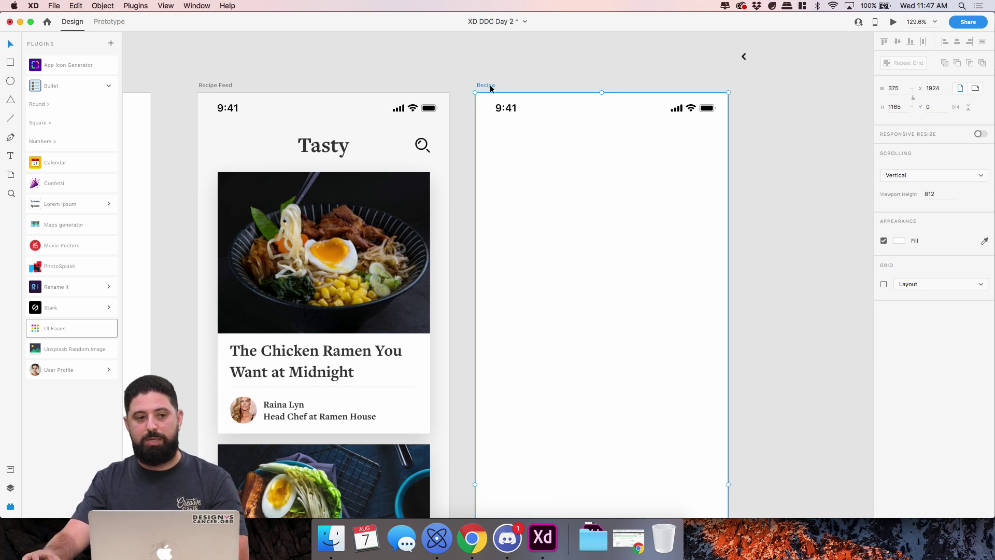
left_click(521, 68)
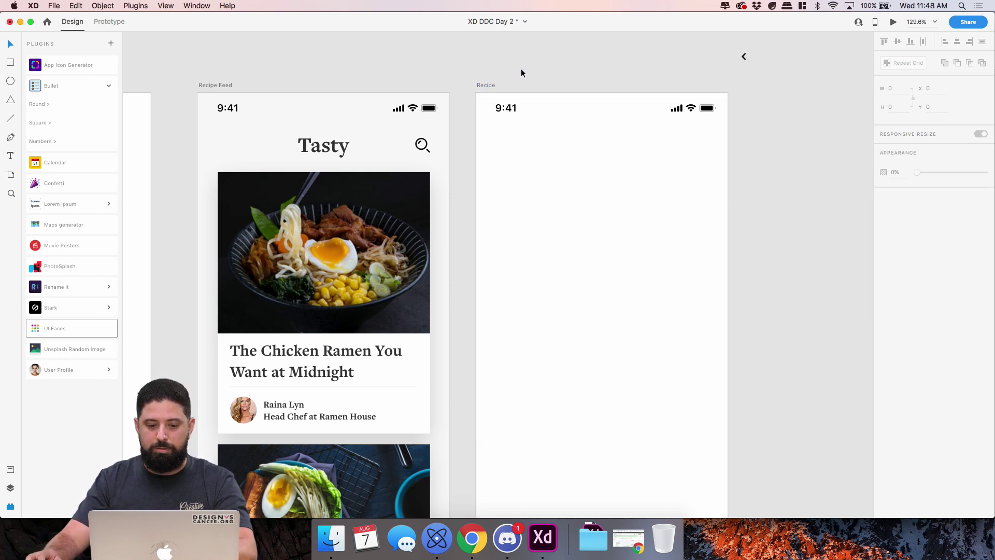
scroll(520, 70, "down", 3)
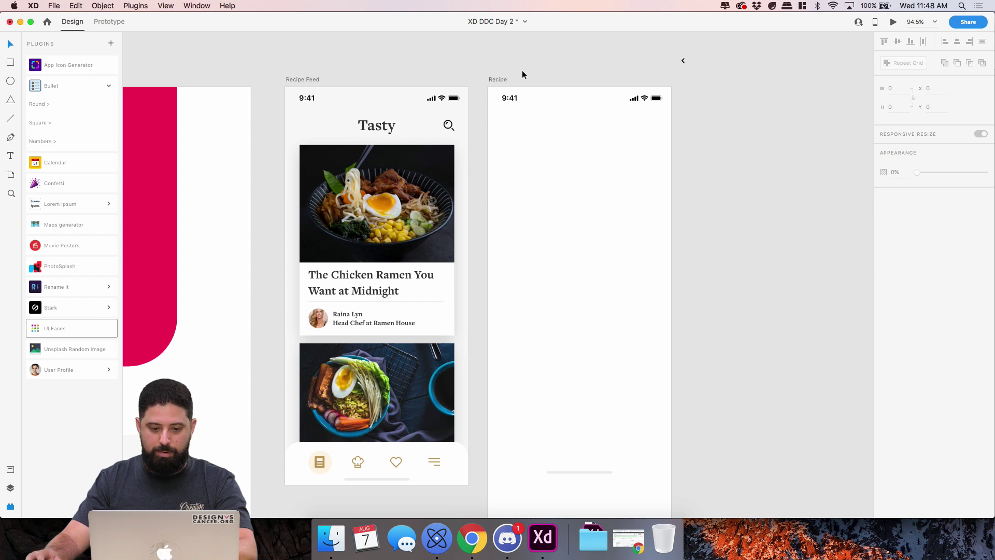
left_click(401, 190)
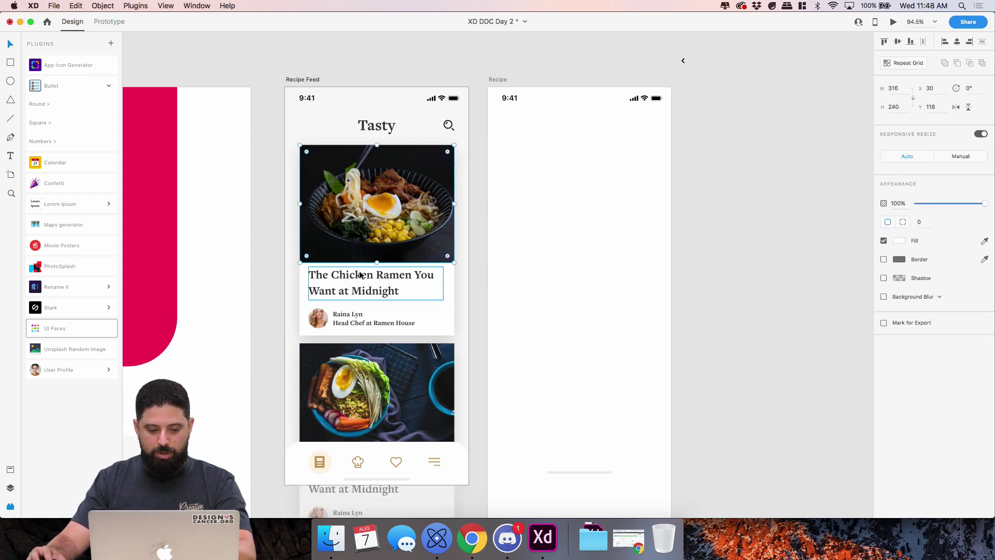
left_click(285, 209)
left_click_drag(276, 173, 415, 322)
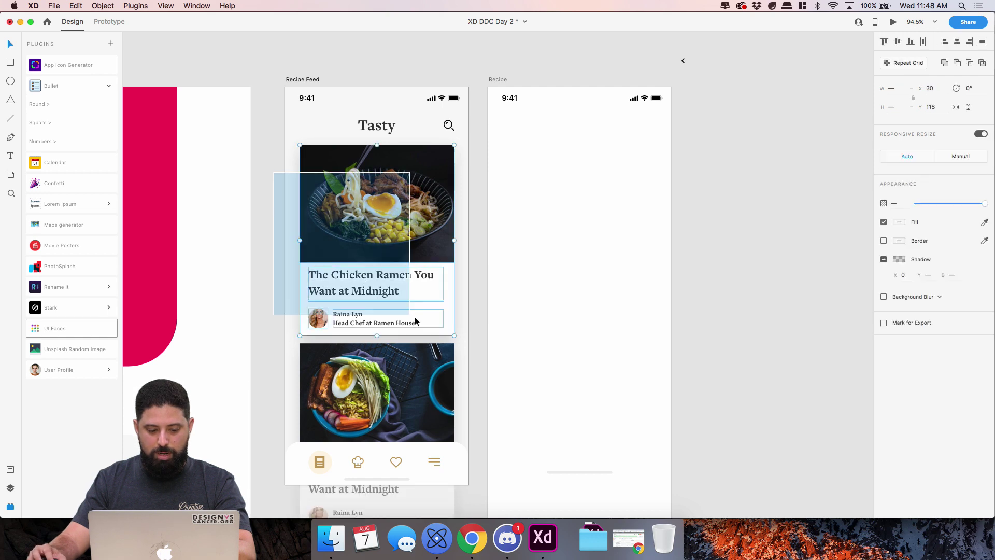
left_click_drag(358, 216, 557, 201)
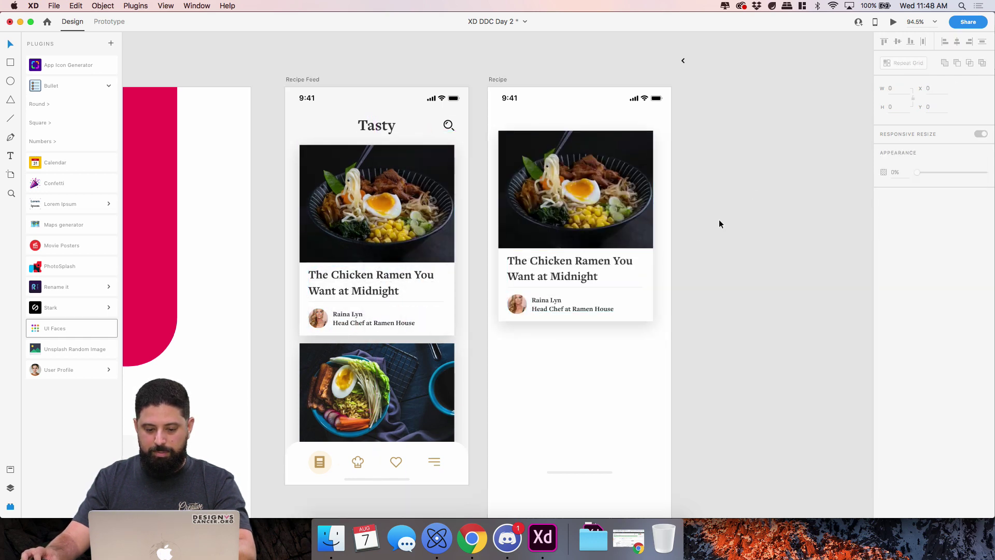
- Delete the copied card's white background and move its title and chef details down near the Recipe screen's home indicator
left_click(648, 269)
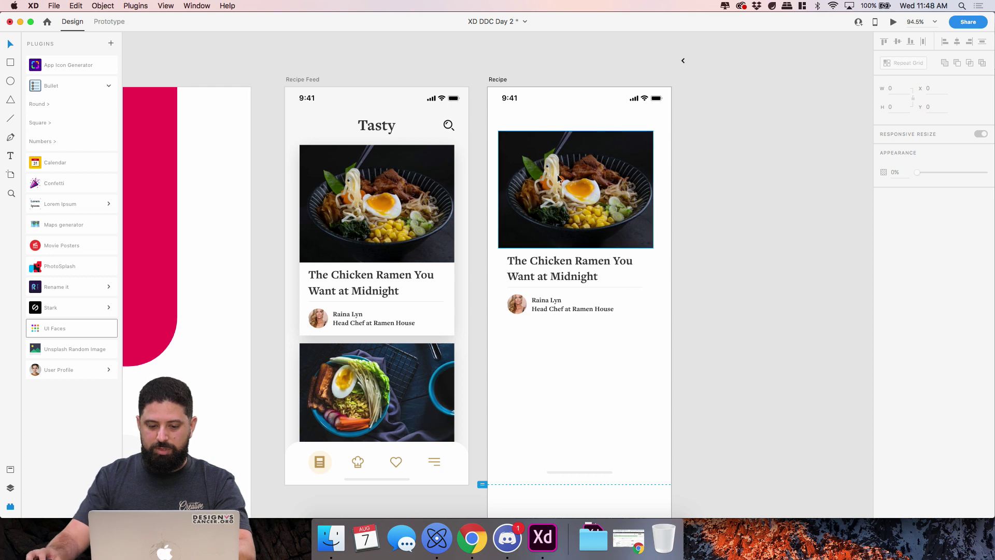
left_click_drag(490, 253, 598, 407)
- Enlarge the ramen photo to 375 × 366 so it spans the Recipe artboard's full width from its top edge
left_click(575, 197)
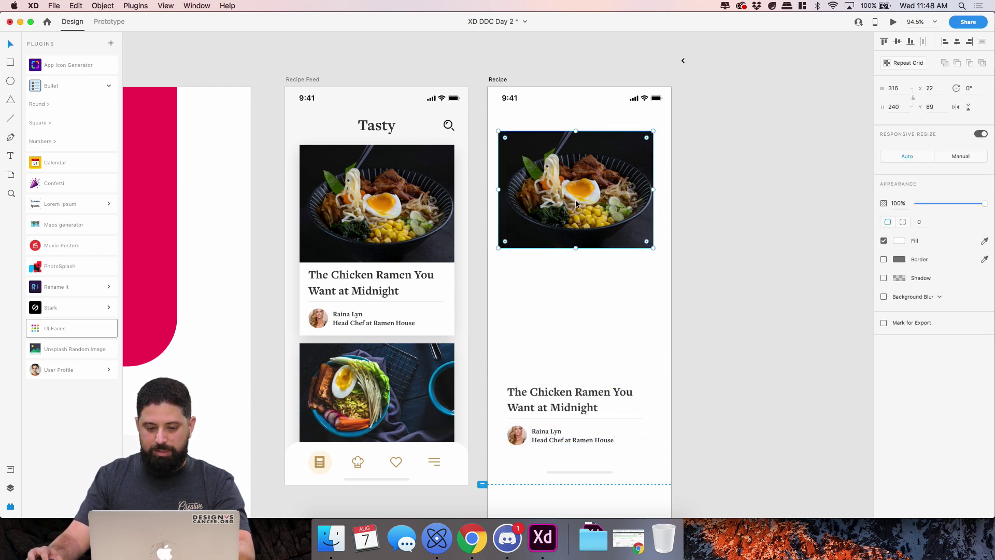
left_click(511, 103)
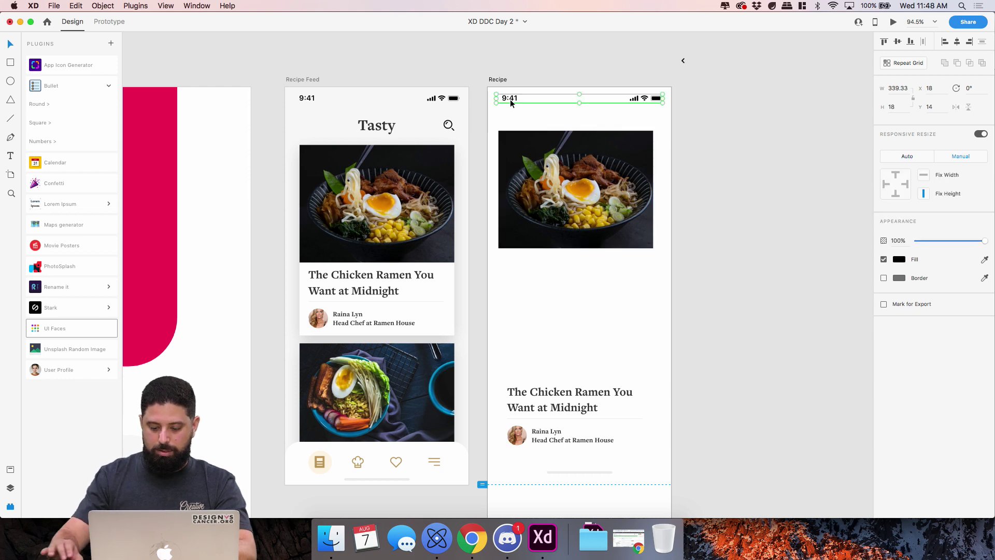
left_click(562, 193)
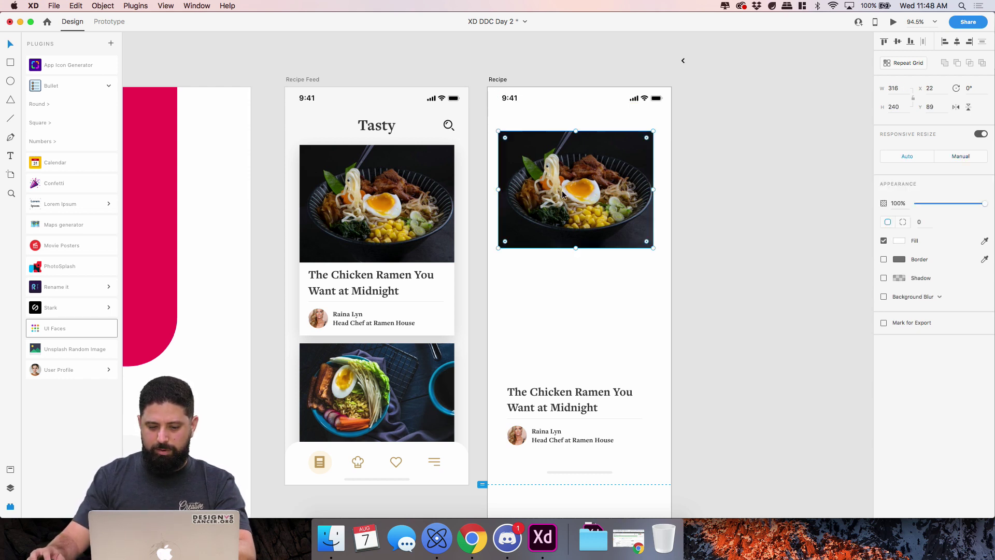
left_click_drag(498, 131, 487, 87)
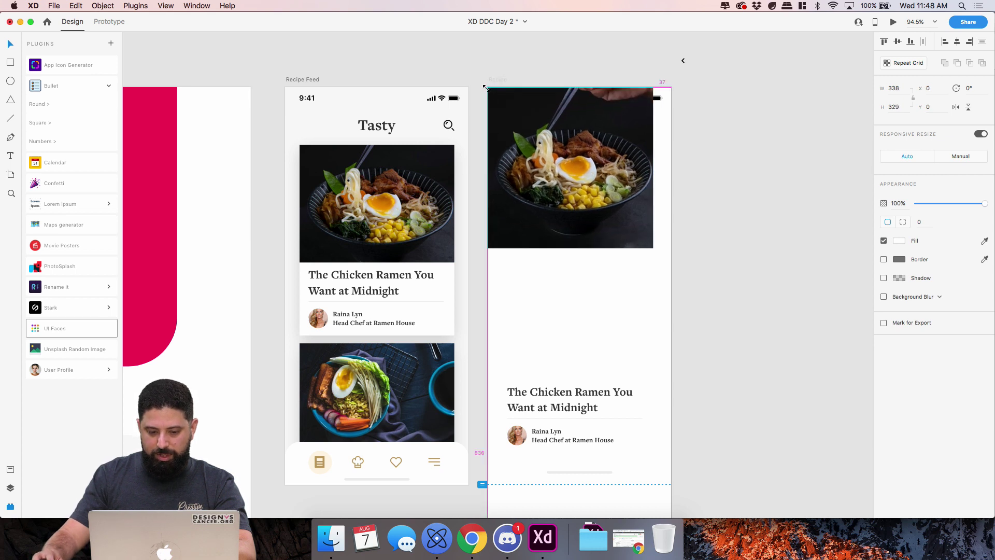
left_click_drag(652, 248, 671, 266)
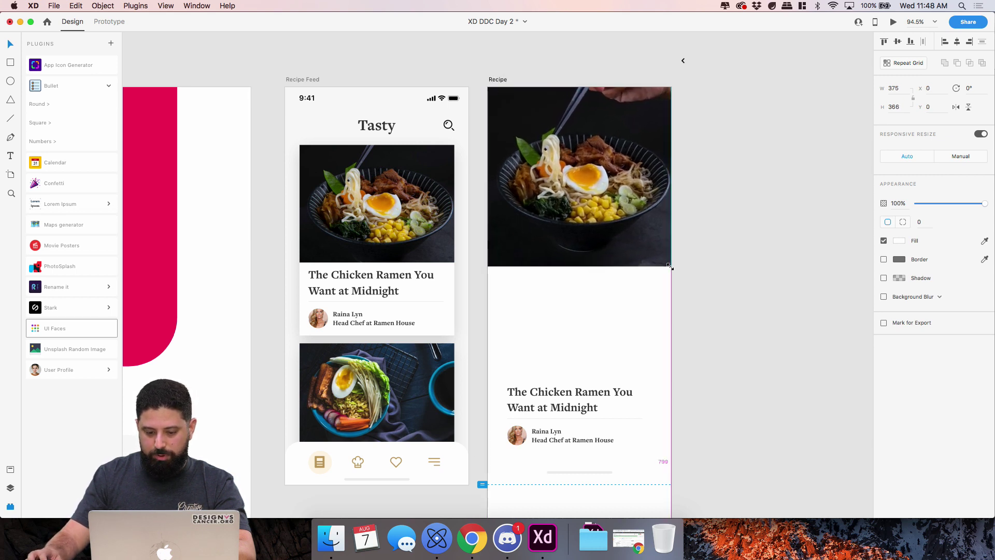
- Extend the ramen photo's frame downward to a height of about 718 and rescale the image inside it to show the hand with chopsticks
left_click_drag(581, 267, 581, 439)
left_click_drag(487, 88, 487, 131)
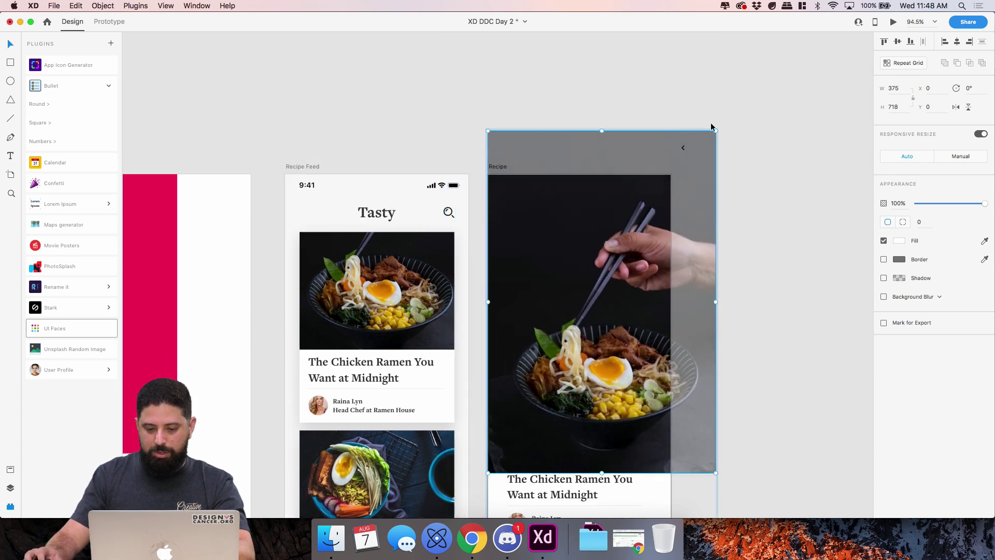
left_click_drag(716, 130, 690, 125)
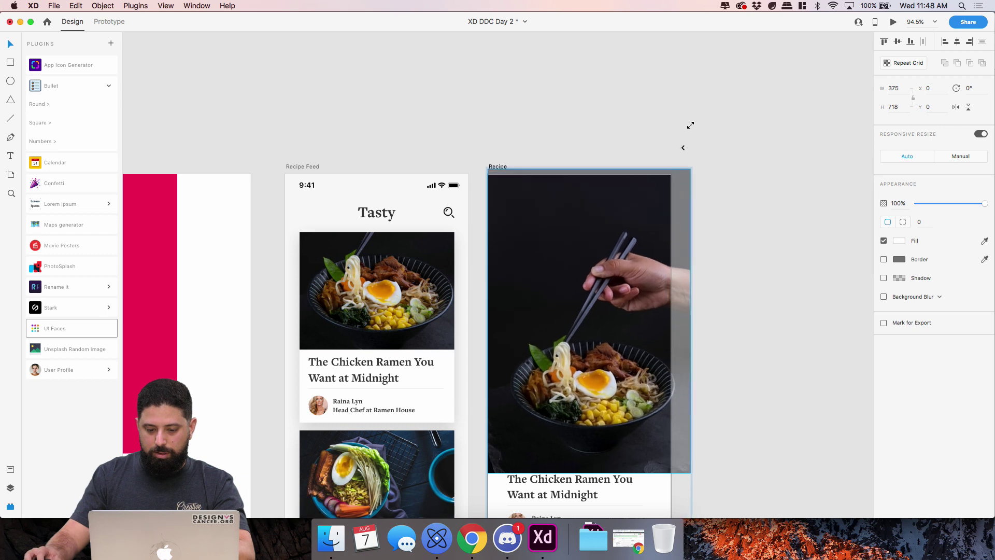
left_click_drag(618, 264, 604, 266)
left_click(730, 275)
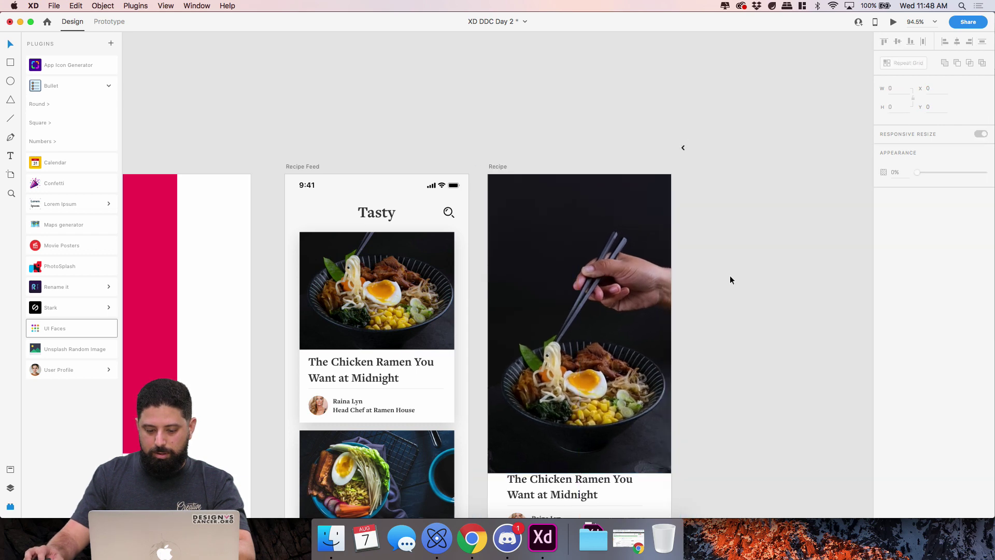
- Copy the navigation bar's white rounded background onto the Recipe artboard, top-align that artboard with Recipe Feed, and reduce the copy's height to about 45
scroll(729, 275, "down", 5)
scroll(730, 275, "down", 5)
left_click(461, 225)
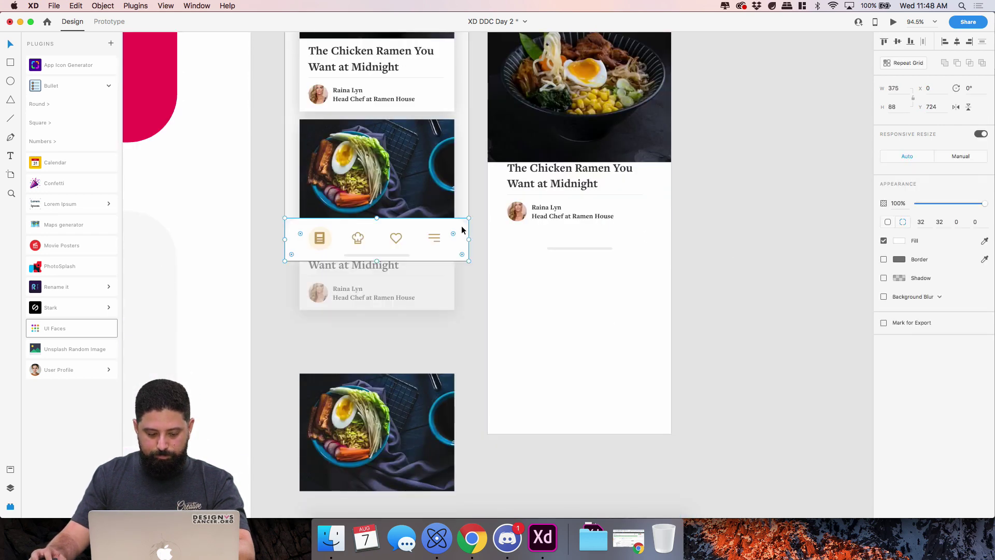
scroll(564, 232, "up", 7)
left_click(498, 80)
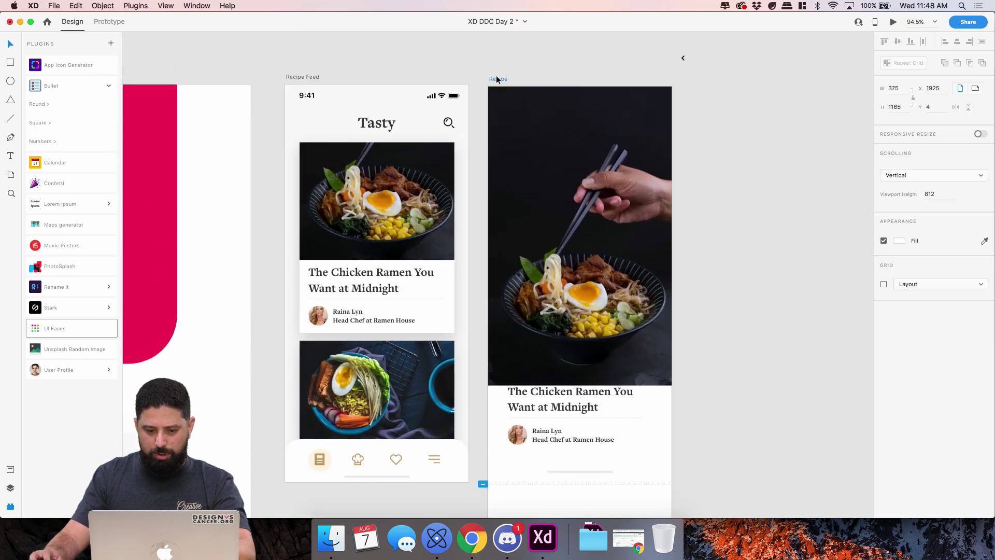
left_click_drag(500, 82, 497, 79)
key("super+v")
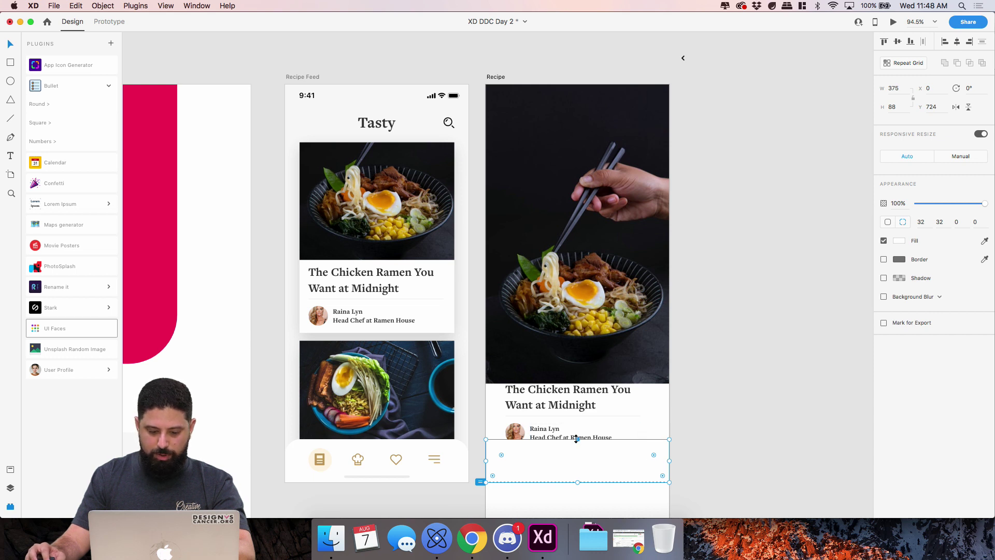
left_click_drag(577, 439, 580, 460)
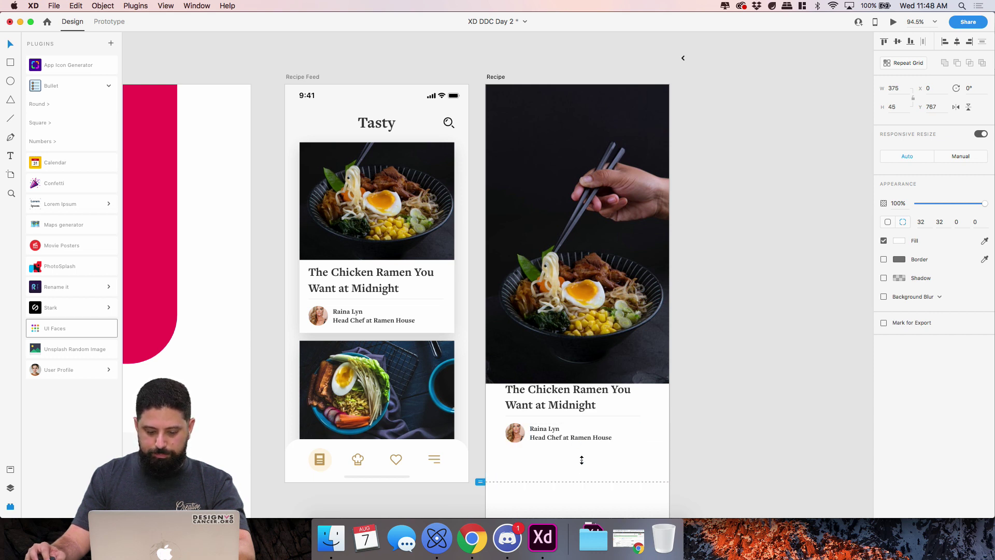
- Shorten the ramen photo's frame to 375 × 600 and rescale the image inside it to fill the frame
left_click(654, 451)
left_click_drag(639, 452, 501, 393)
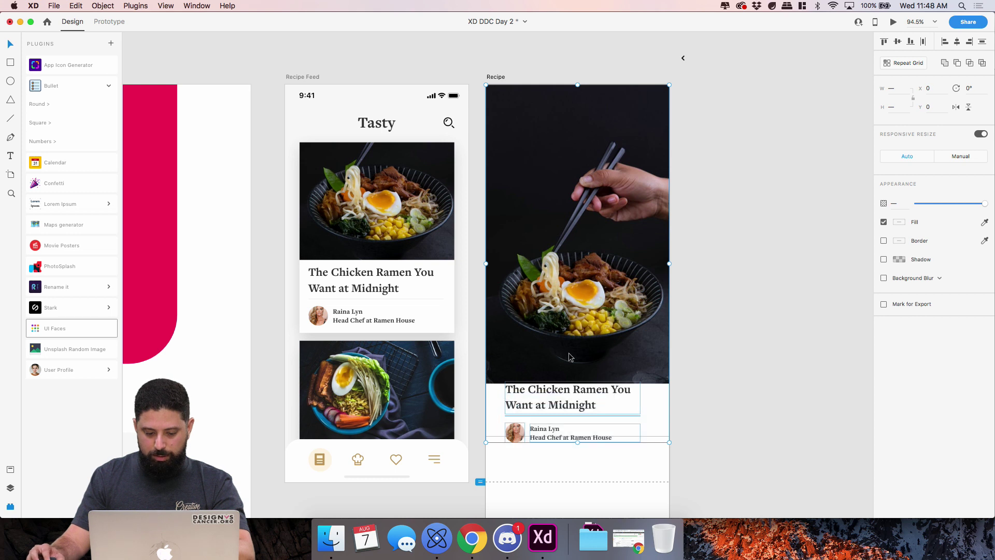
left_click(758, 340)
left_click(595, 427)
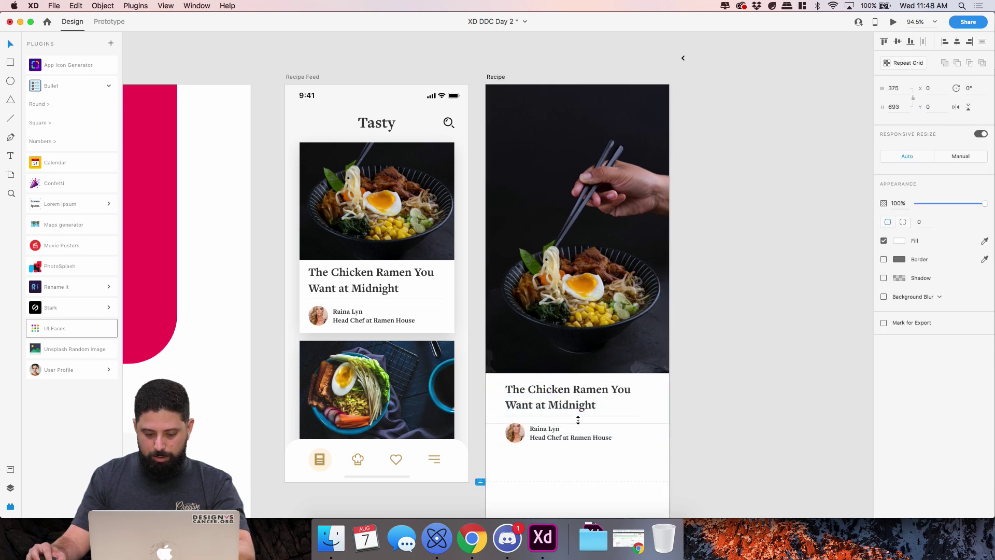
left_click_drag(578, 420, 580, 378)
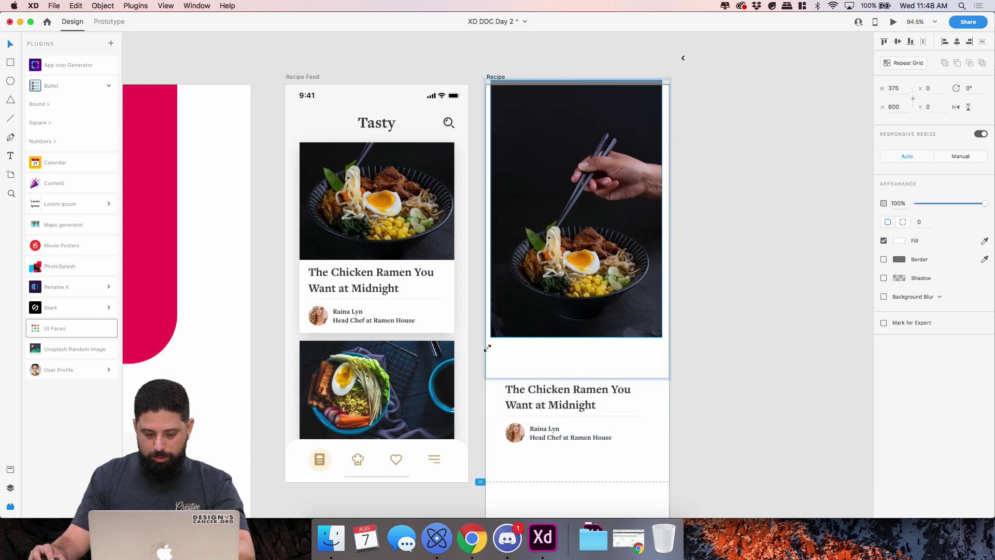
left_click_drag(487, 348, 460, 403)
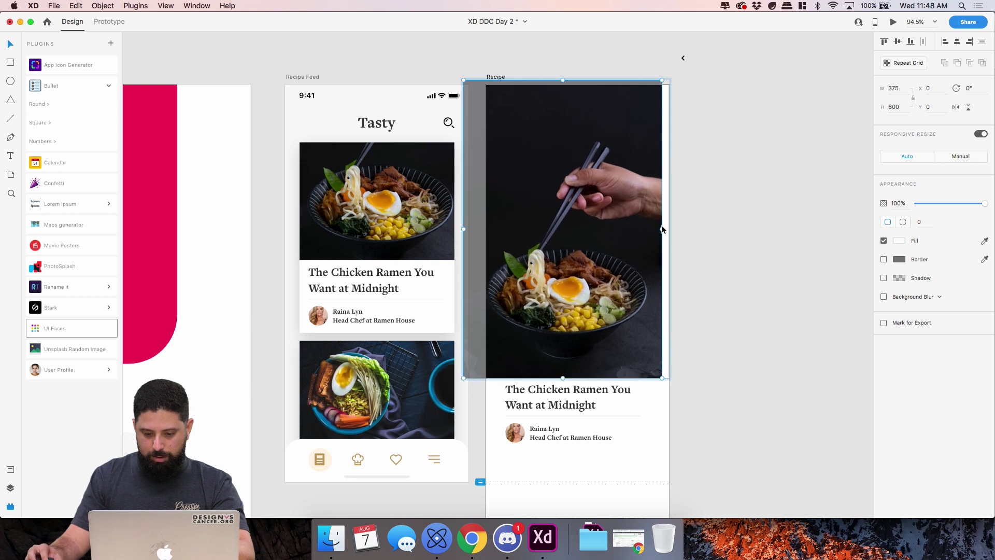
left_click_drag(642, 223, 654, 228)
left_click(757, 285)
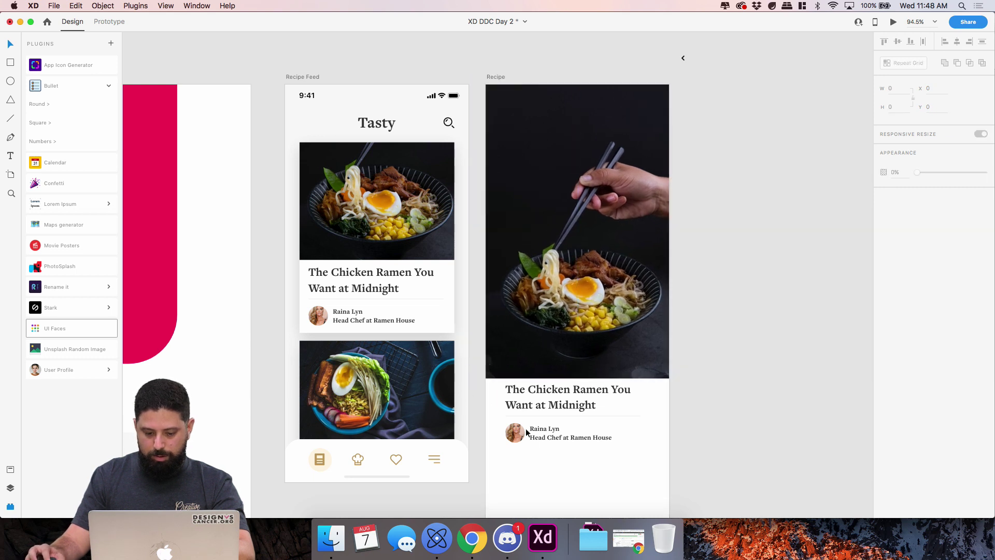
- Bring the recipe title and chef details to the front and extend the white rounded panel upward over the photo's lower edge
left_click_drag(498, 383, 581, 446)
key("Delete")
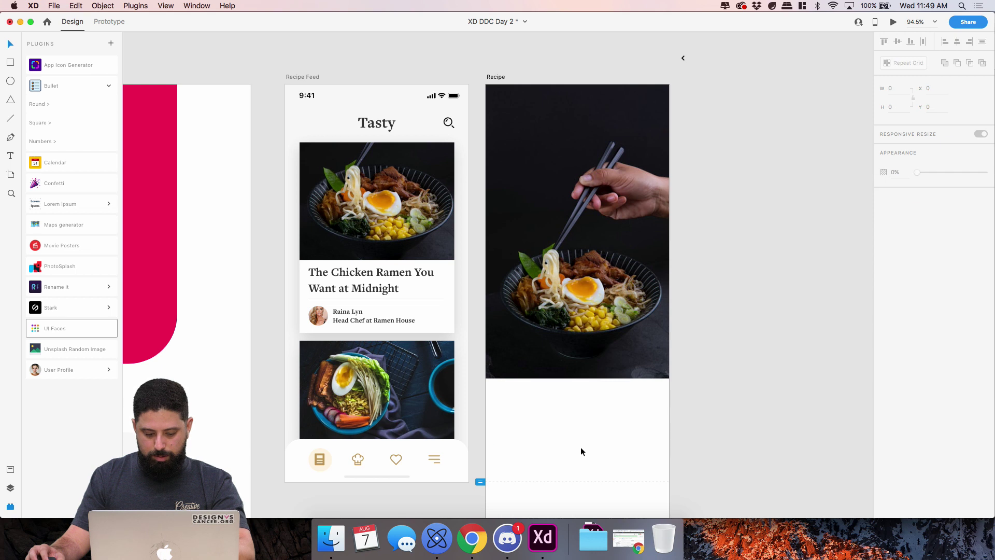
key("cmd+z")
left_click(577, 458)
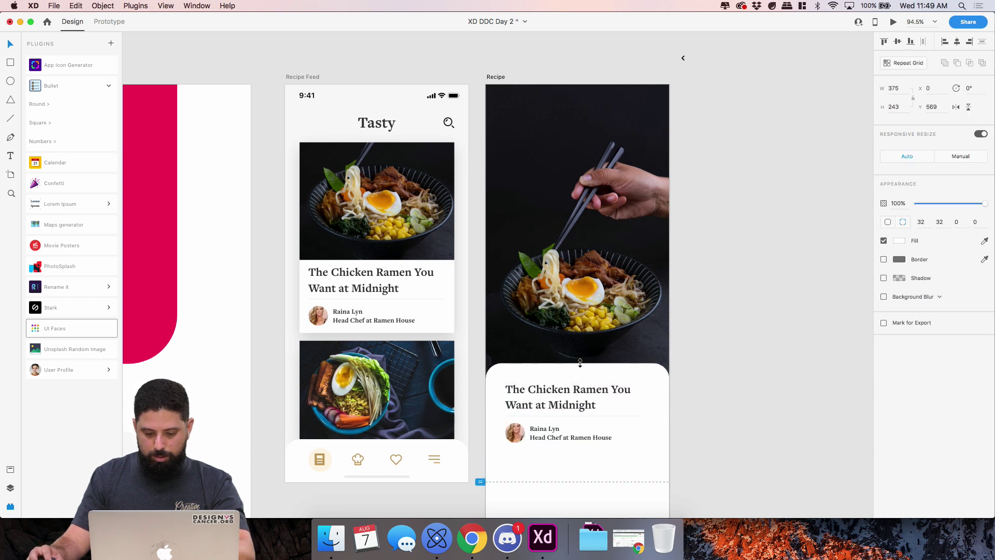
left_click_drag(580, 363, 579, 356)
- Move the chef's avatar up onto the white panel's top edge near its left corner and enlarge it to 64 × 64
left_click(516, 436)
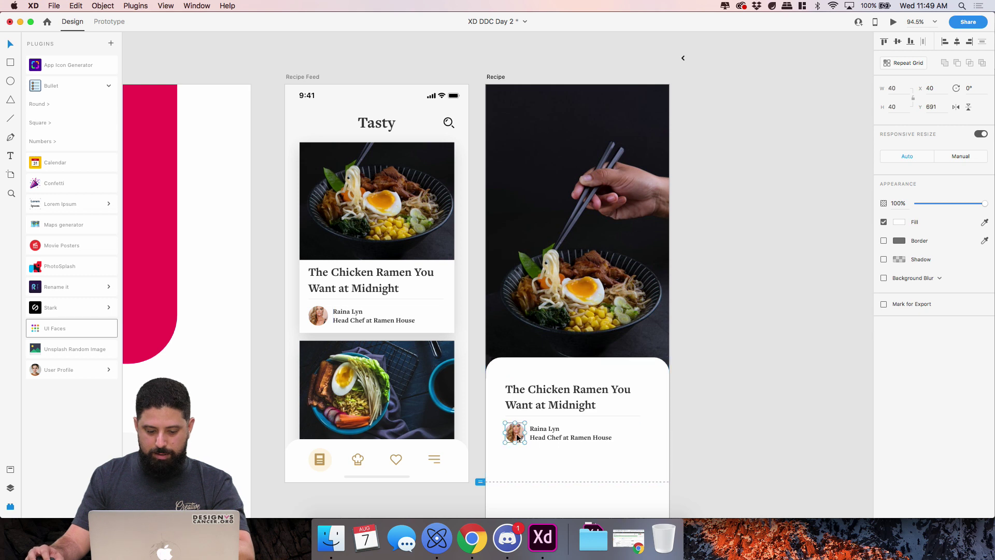
left_click(700, 467)
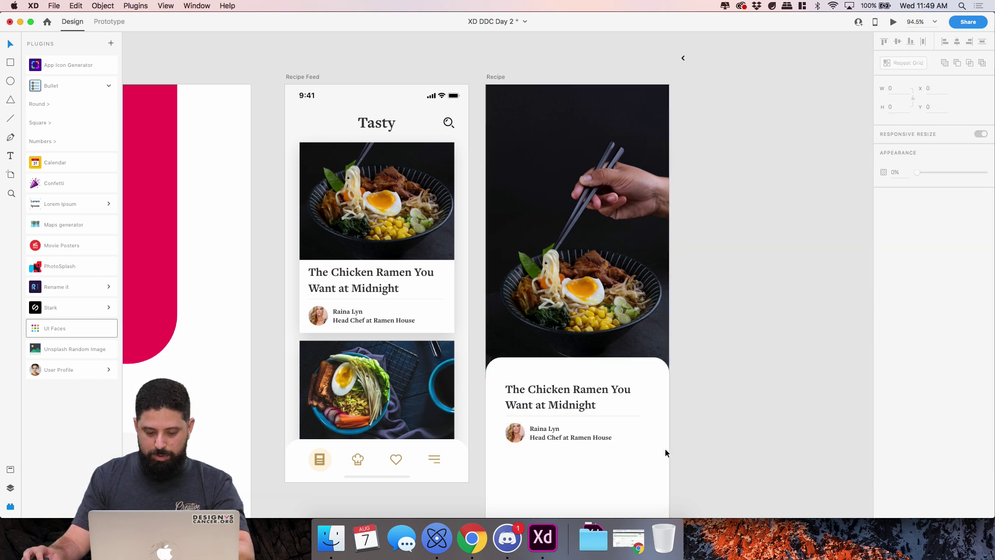
left_click_drag(515, 433, 511, 359)
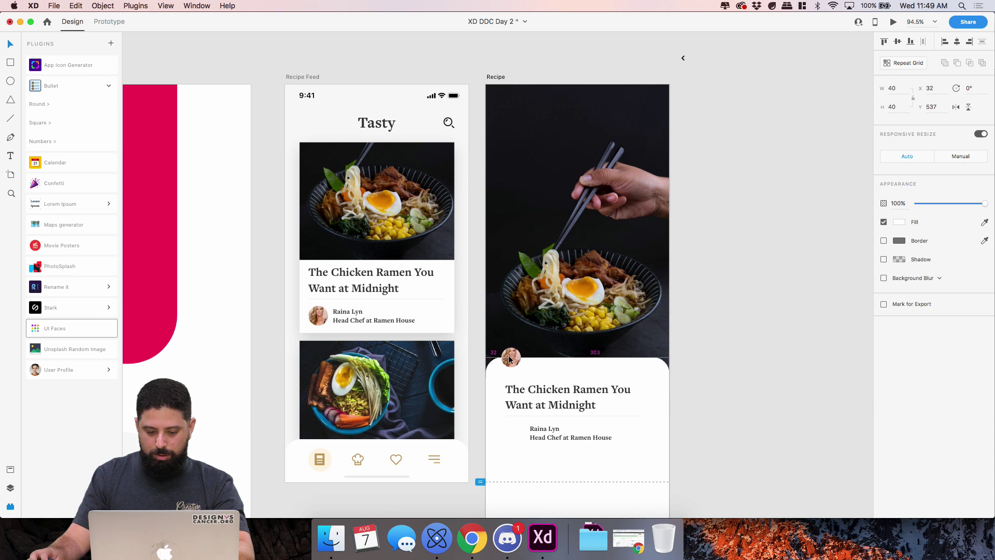
mouse_move(521, 348)
left_mouse_down()
mouse_move(538, 335)
mouse_move(517, 358)
left_mouse_up()
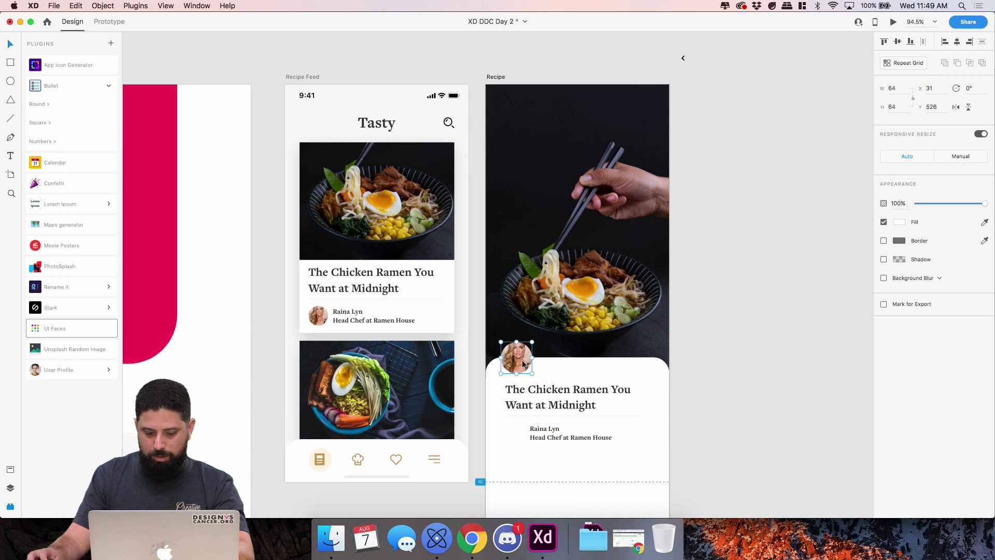
- Give the chef's avatar a white #FFFFFF border with a size of 2
left_click(884, 241)
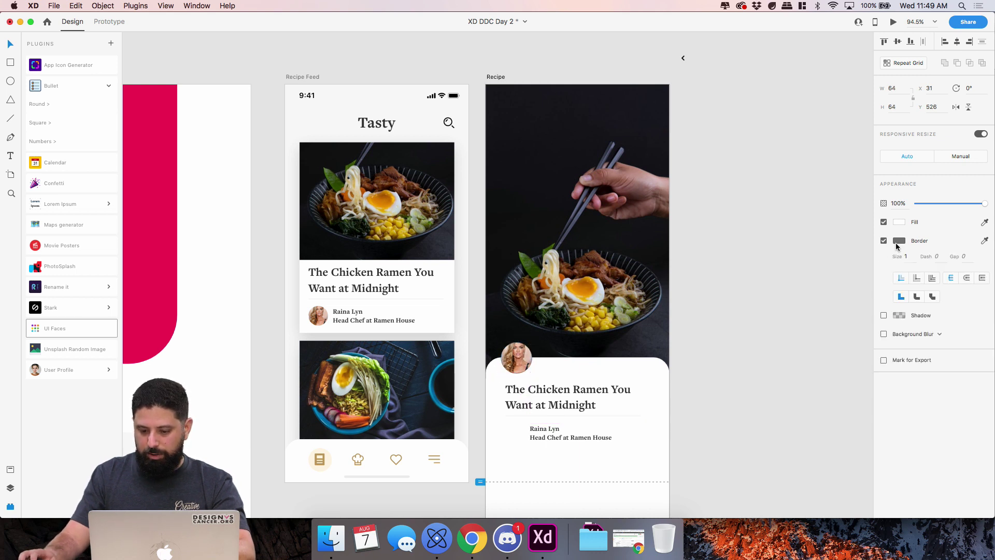
left_click(898, 242)
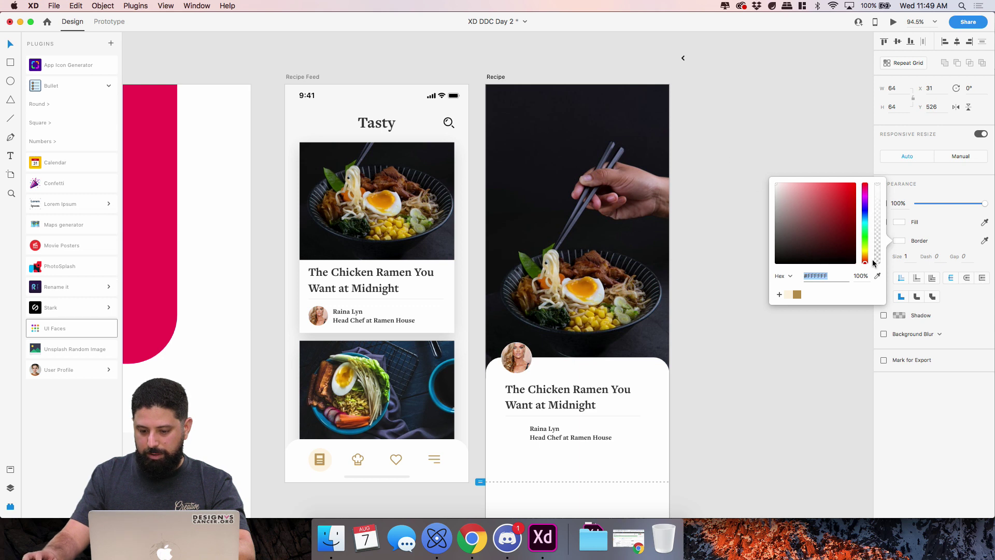
left_click(906, 256)
type("2")
key("Return")
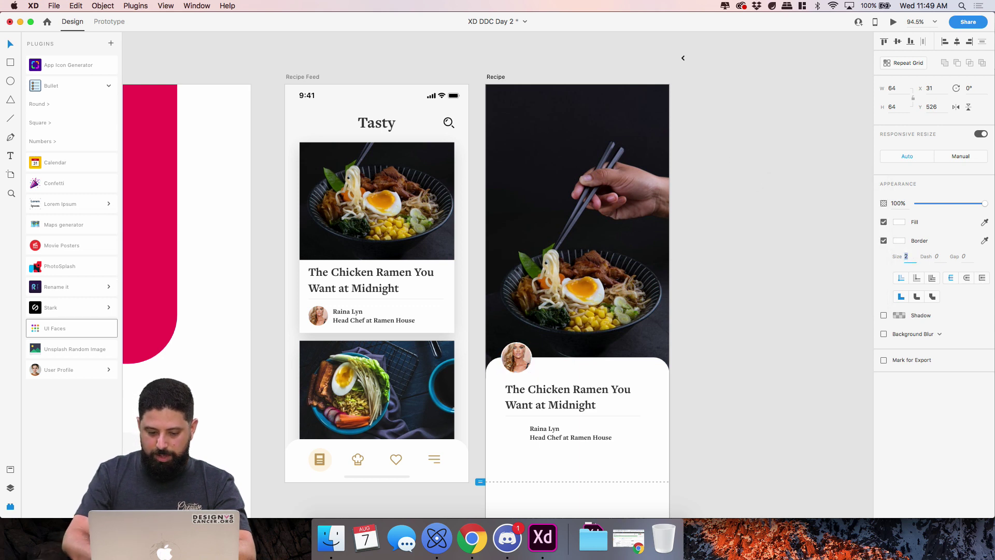
left_click(931, 279)
scroll(642, 389, "up", 5)
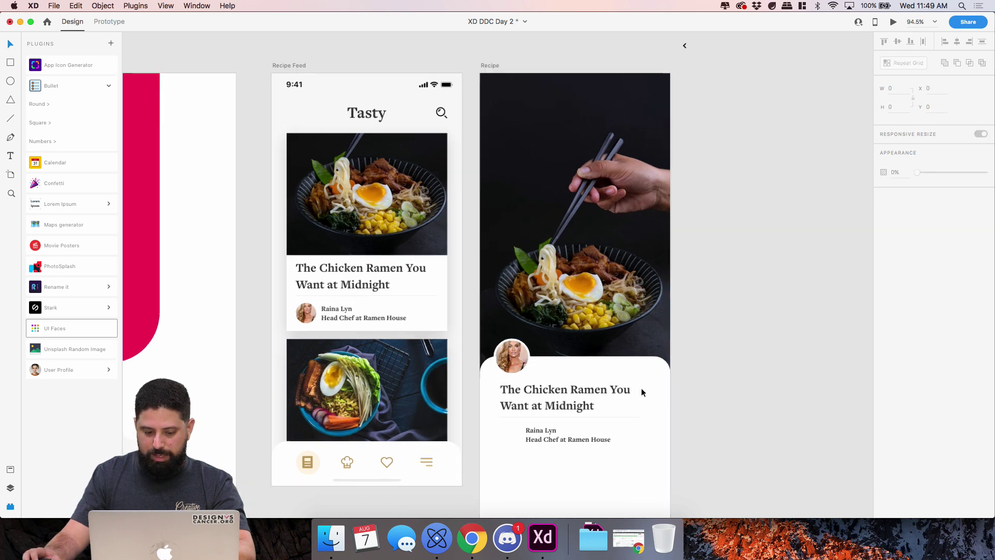
- Place the chef's name and job title beside the avatar and enlarge the avatar slightly, keeping a gap between them
left_click(476, 467)
left_click_drag(471, 468, 501, 346)
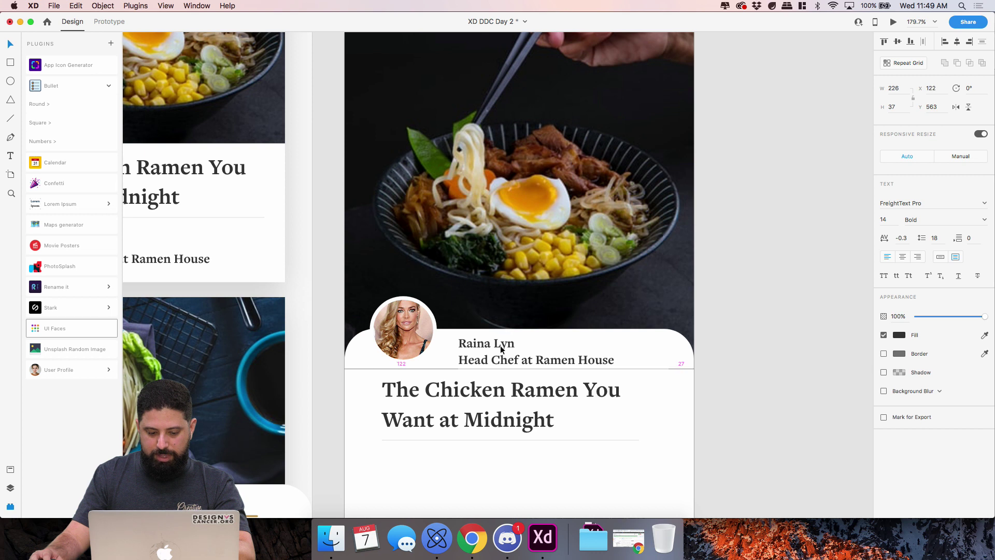
left_click(415, 343)
left_click_drag(434, 363, 452, 379)
left_click(488, 348)
left_click_drag(488, 348, 495, 349)
- Move the recipe title and its divider line down together to leave space below the chef's avatar
left_click(485, 410)
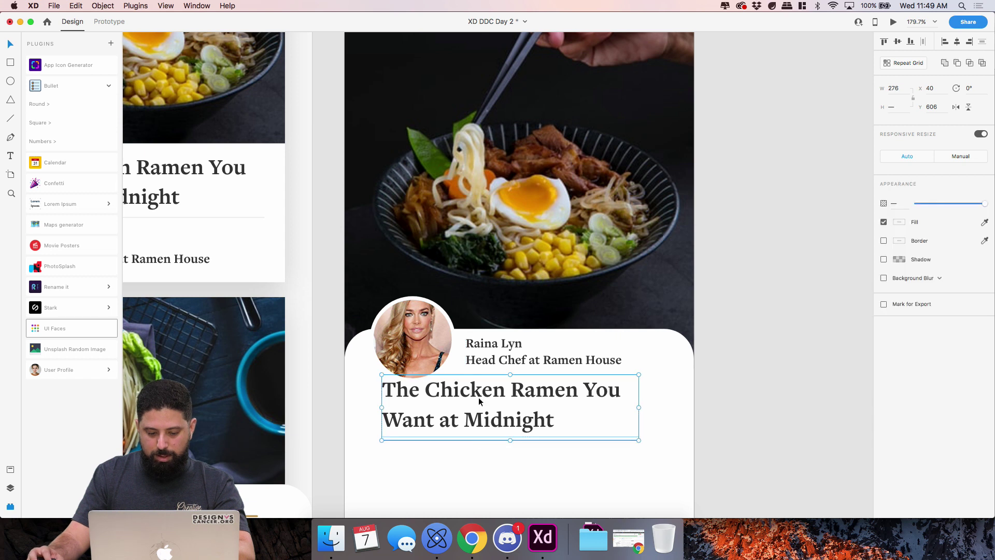
left_click_drag(478, 397, 478, 420)
left_click(531, 489)
- Move the divider line up to Y 634 so it sits between the chef details and the recipe title
left_click(532, 466)
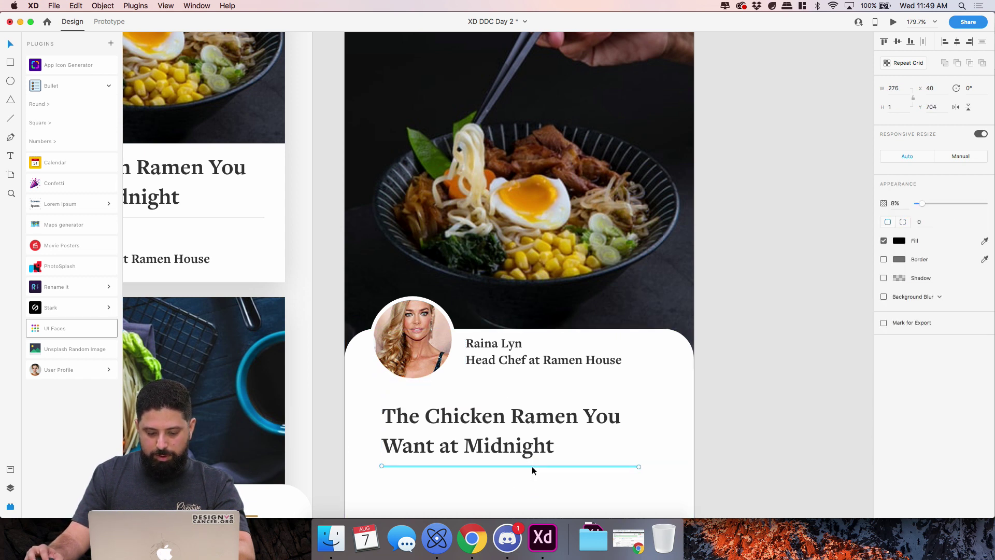
left_click(530, 406)
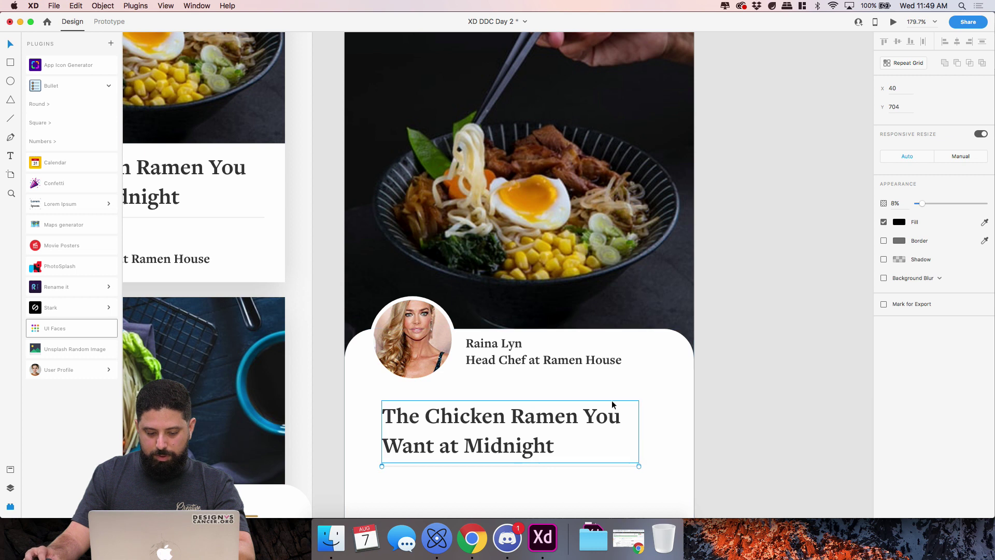
left_click(610, 466)
key("shift+Up")
key("shift+Up")
key("shift+Up")
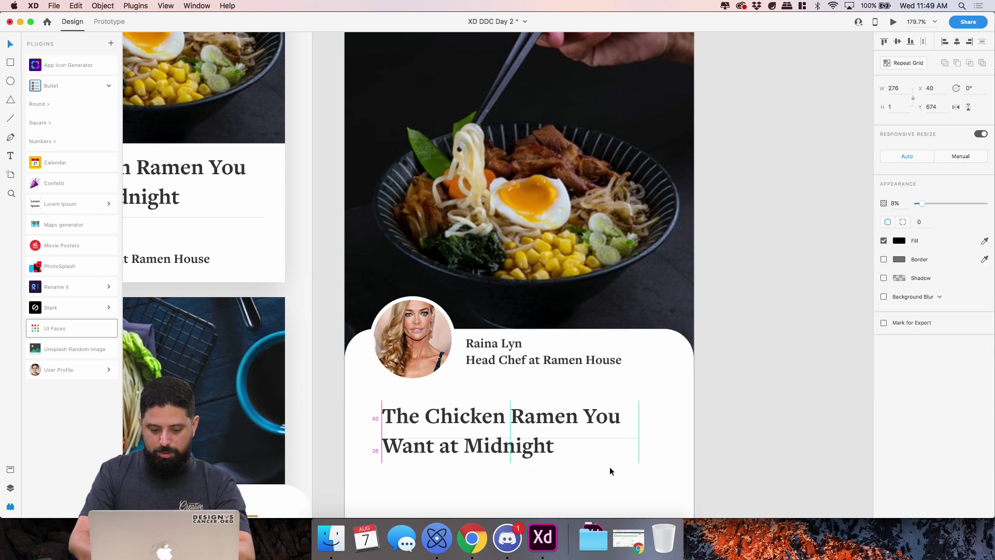
key("shift+Up")
key("shift+Up")
key("shift+Up")
key("shift+Up")
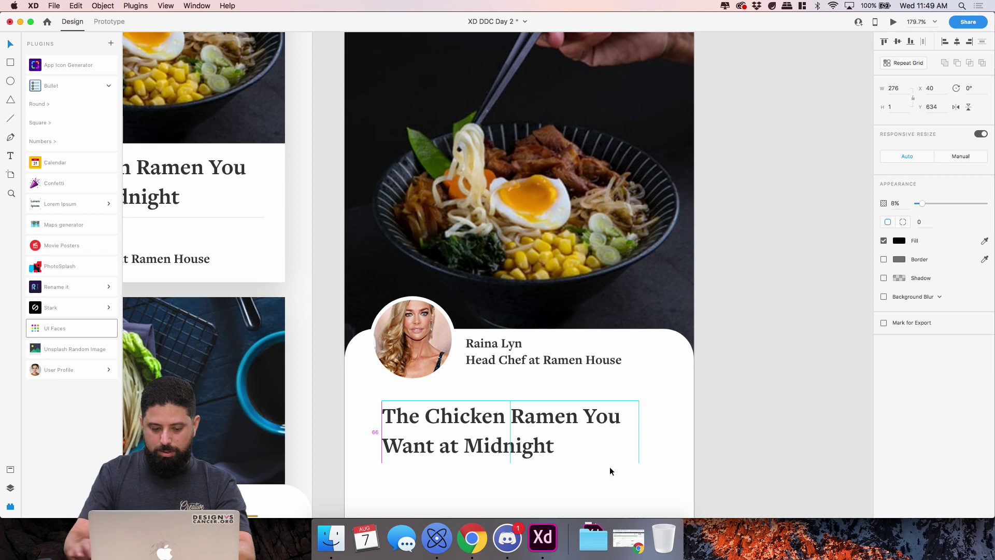
- Move the recipe title down to Y 651, 16 below the divider, and widen its text box to about 284
left_click_drag(538, 418, 539, 436)
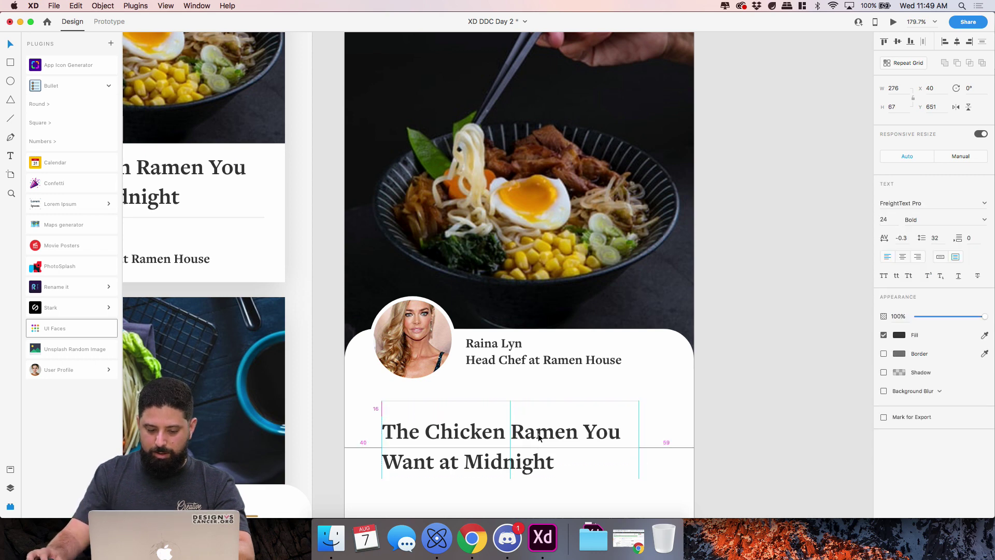
scroll(709, 396, "down", 4)
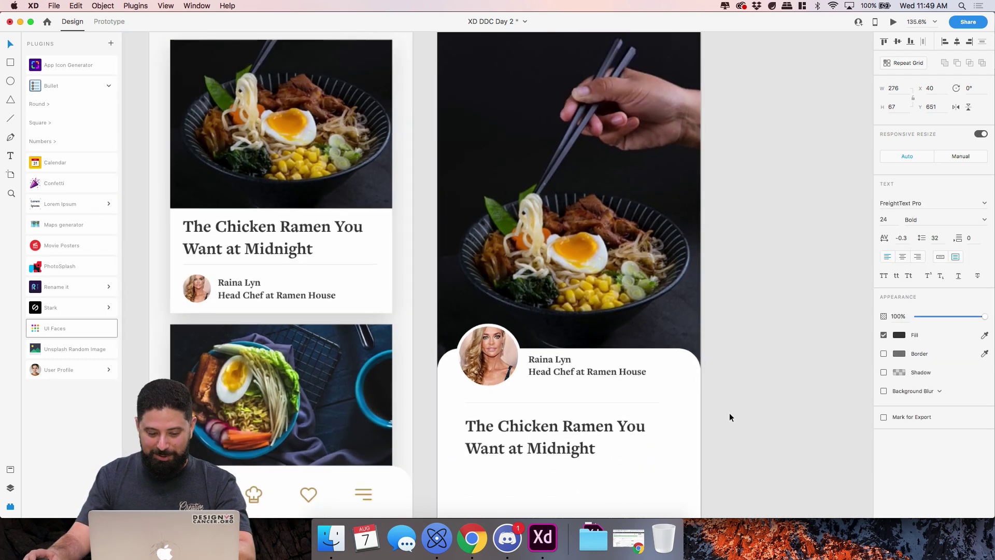
scroll(767, 446, "down", 5)
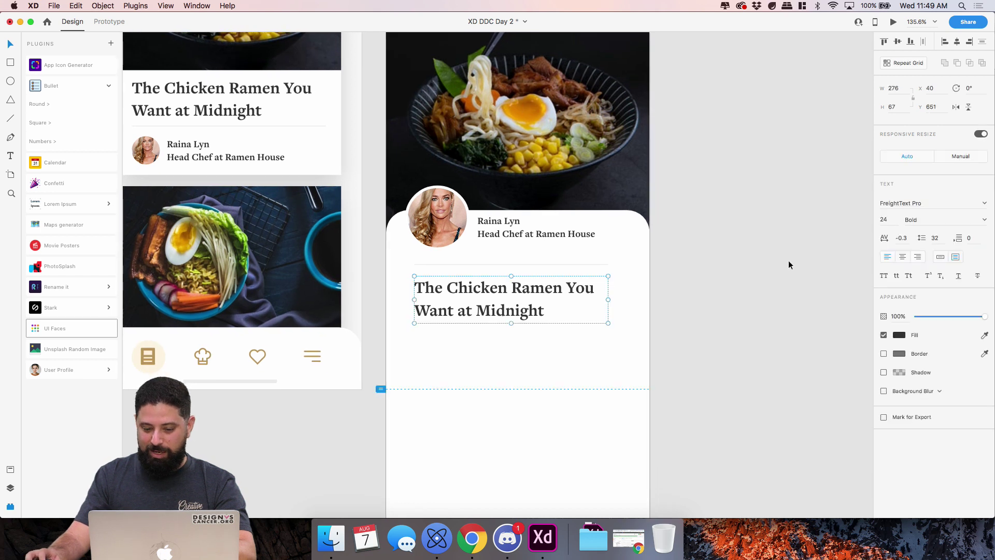
left_click_drag(608, 299, 615, 300)
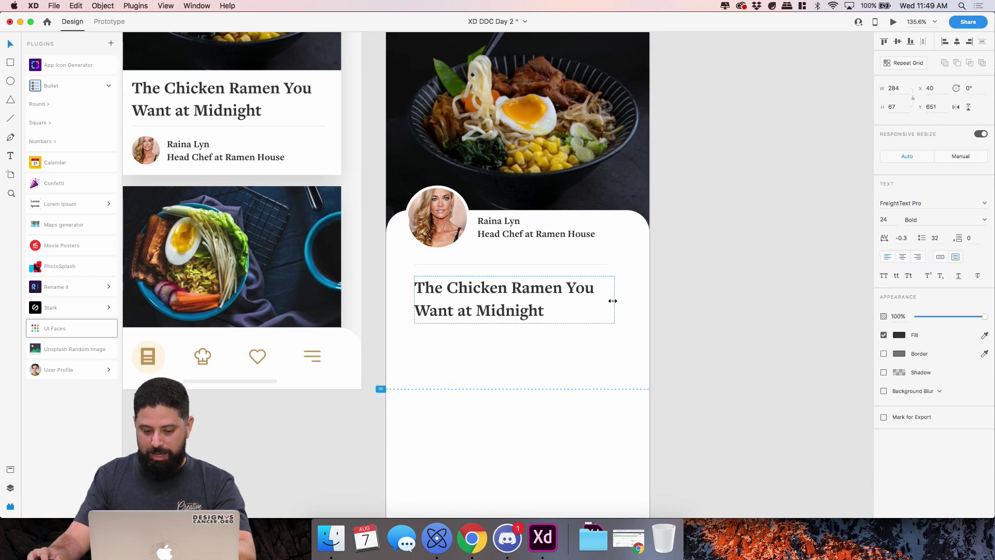
left_click(735, 288)
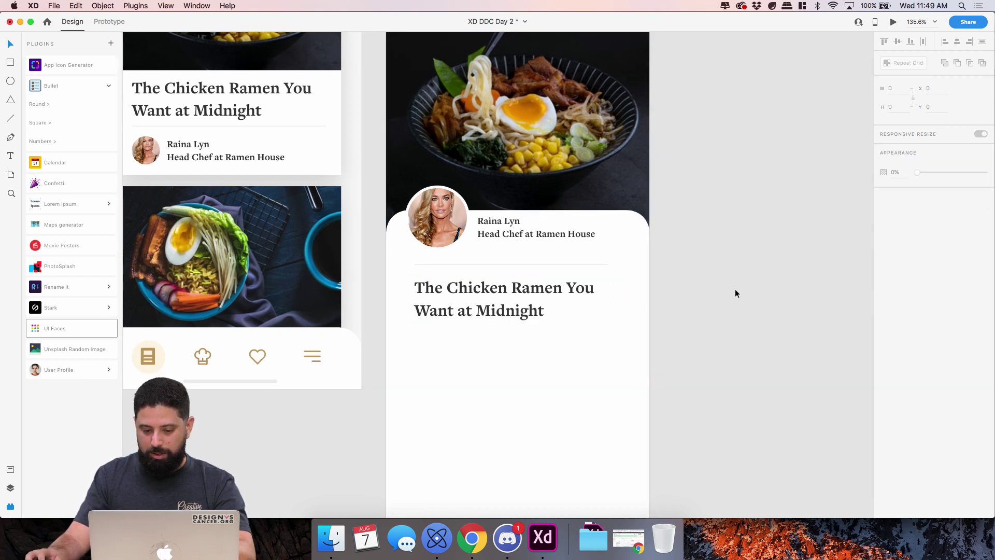
scroll(596, 309, "down", 5)
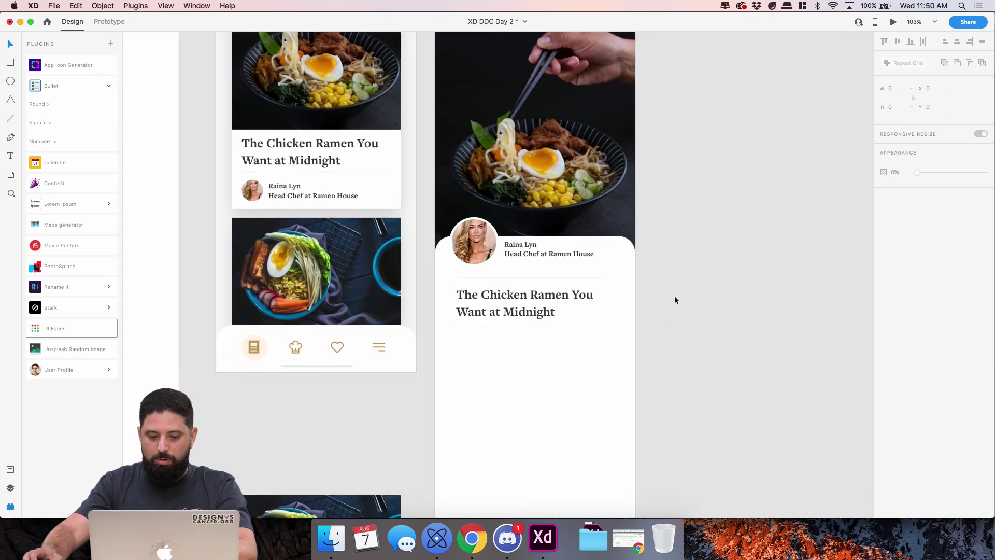
scroll(629, 369, "up", 3)
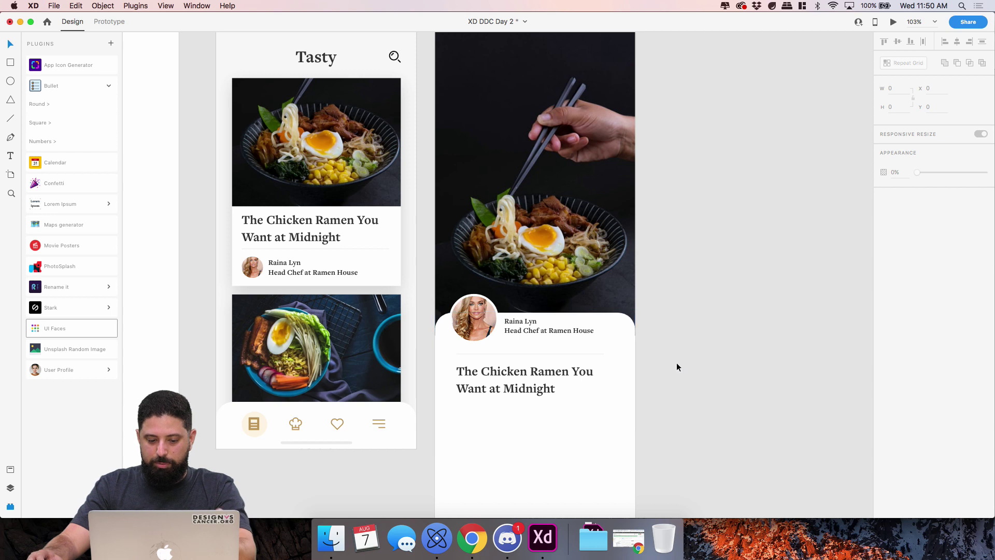
- Copy the heart icon from the Recipe Feed navigation bar to the Recipe photo at X 320, Y 56, and make its border dark grey
scroll(676, 362, "up", 2)
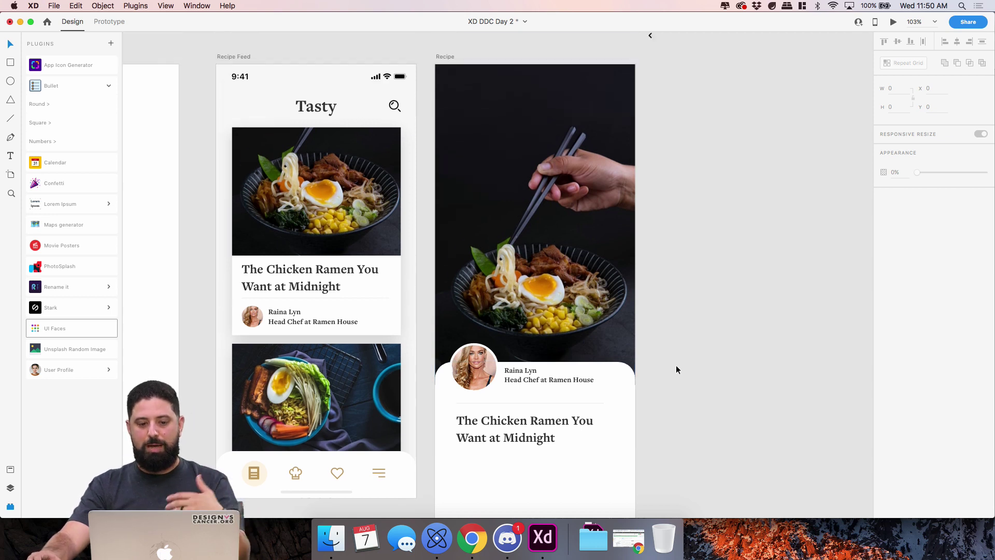
double_click(340, 473)
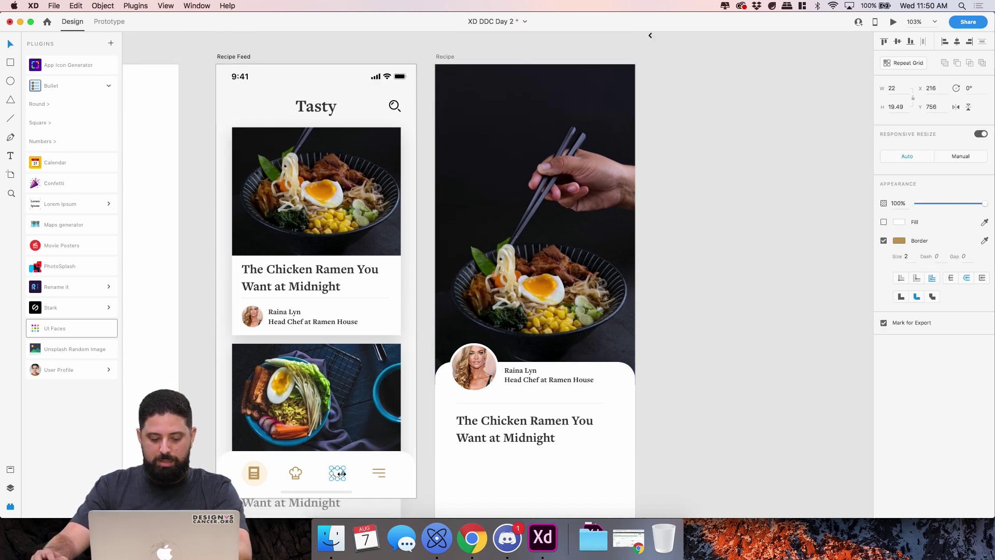
key("ctrl+v")
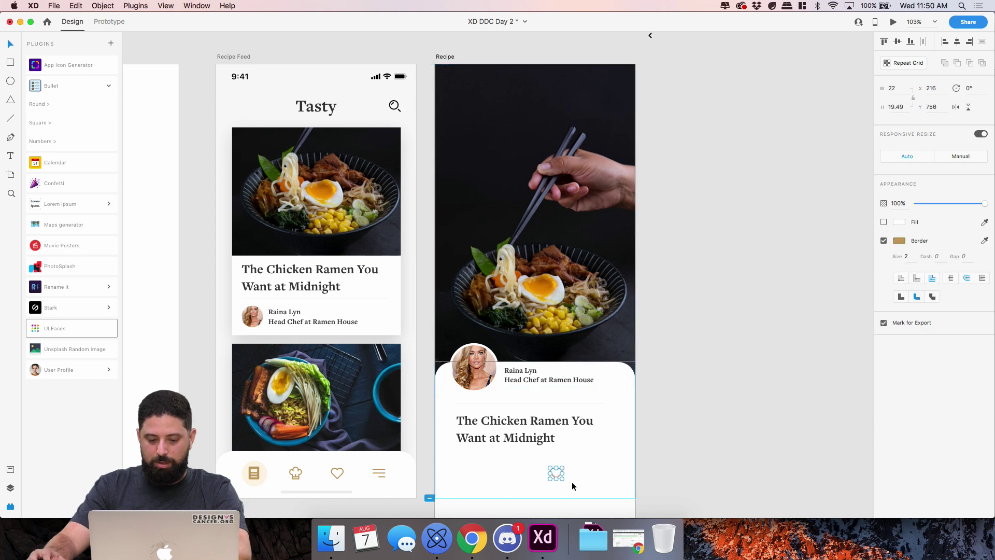
left_click_drag(559, 474, 616, 104)
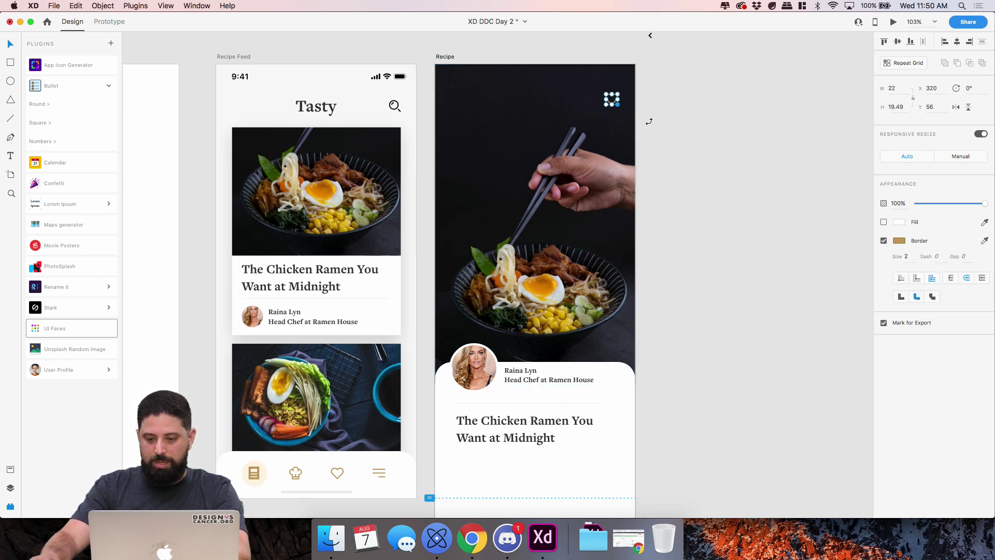
left_click(901, 241)
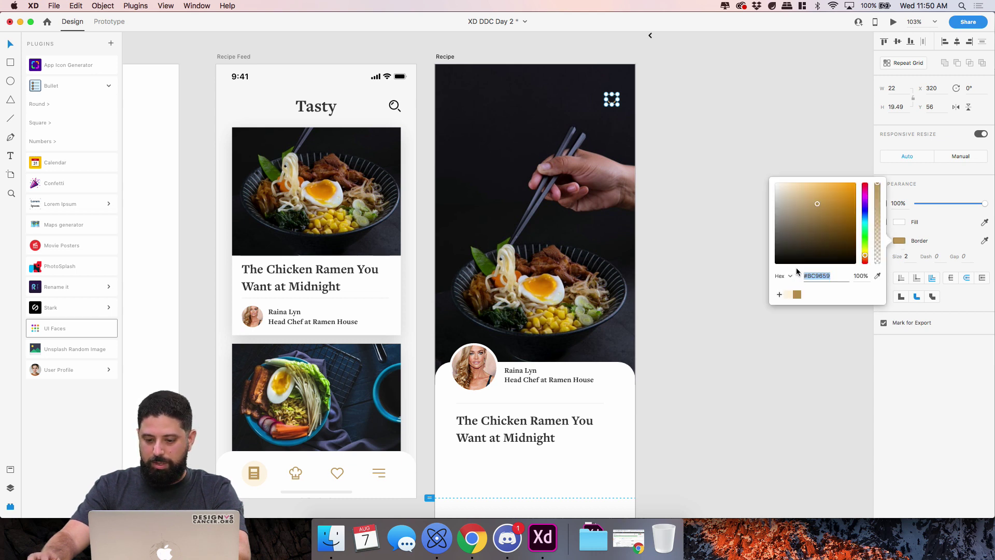
left_click(751, 148)
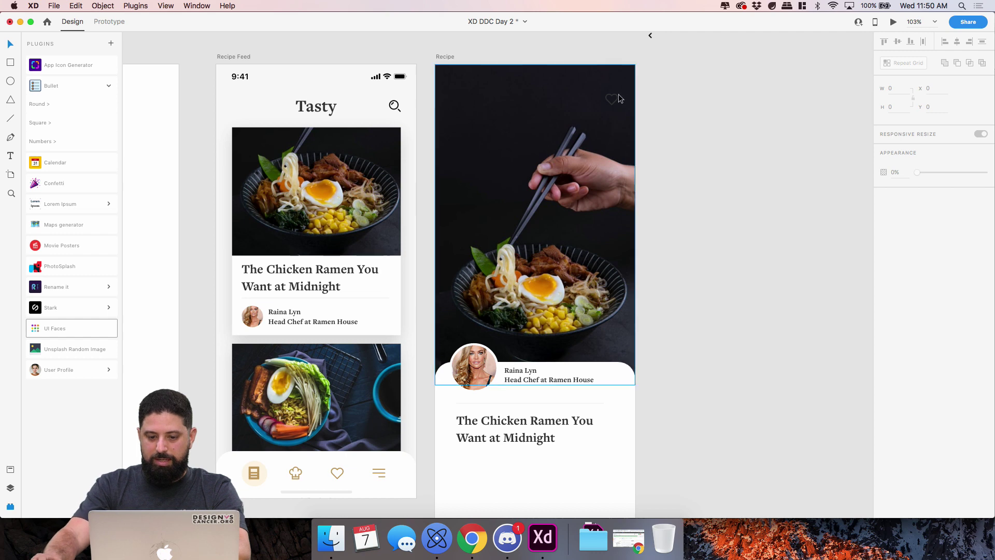
- Draw a white circle about 48 px wide beside the heart icon on the photo and remove its border
scroll(620, 98, "up", 5)
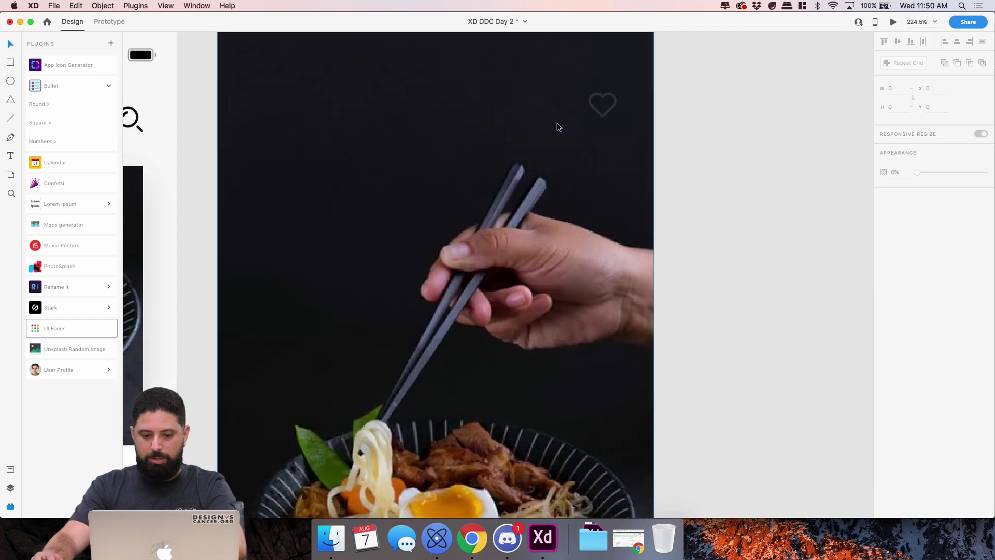
left_click(536, 127)
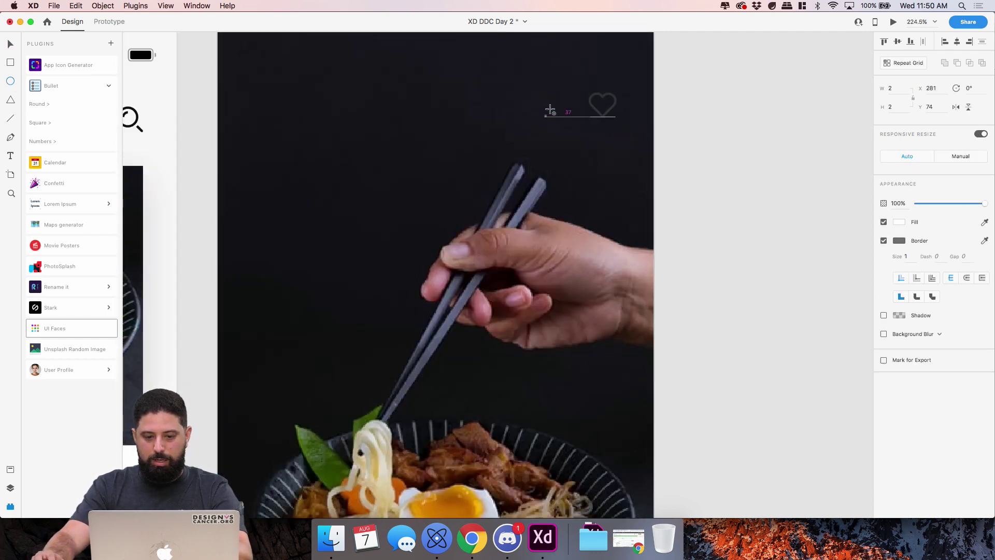
left_click_drag(524, 95, 567, 138)
key("Escape")
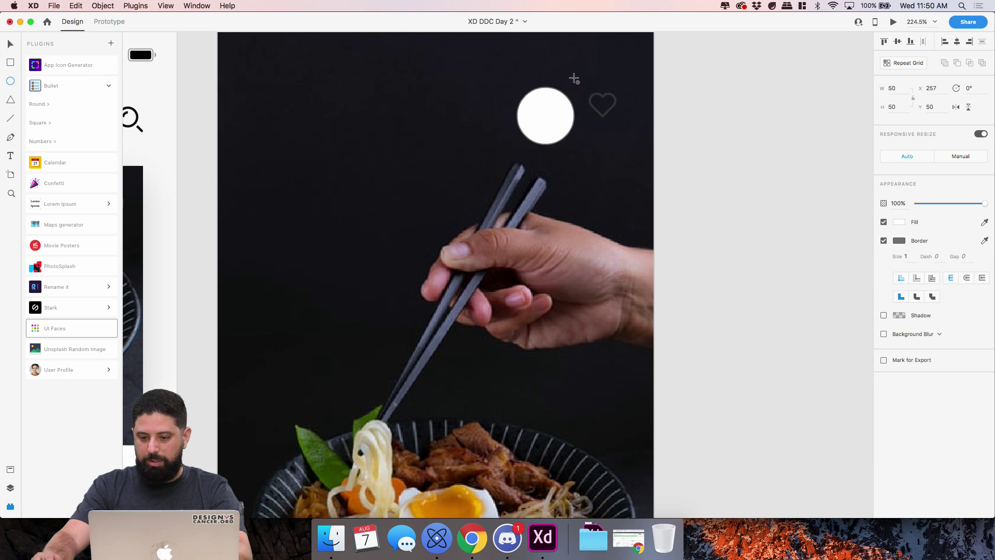
left_click_drag(568, 94, 573, 87)
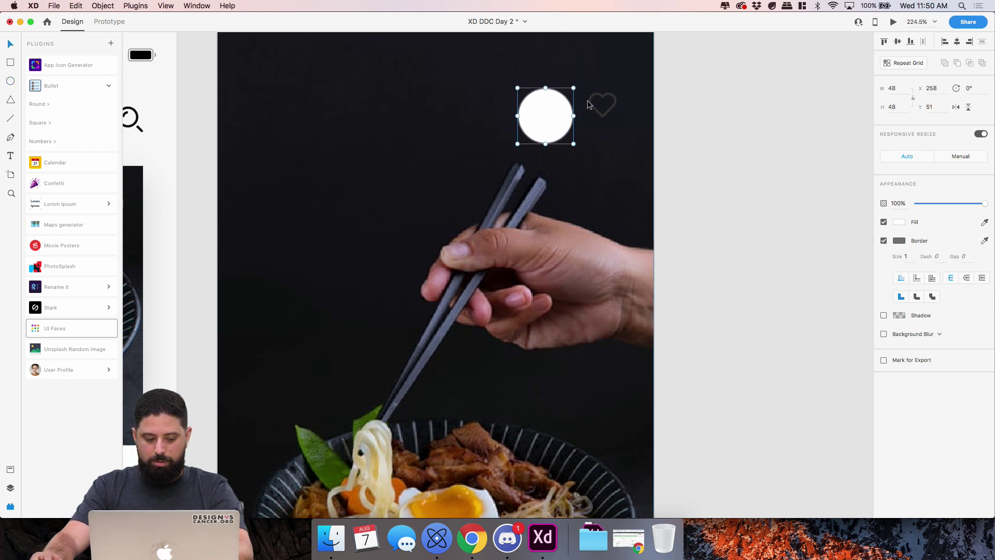
left_click(884, 241)
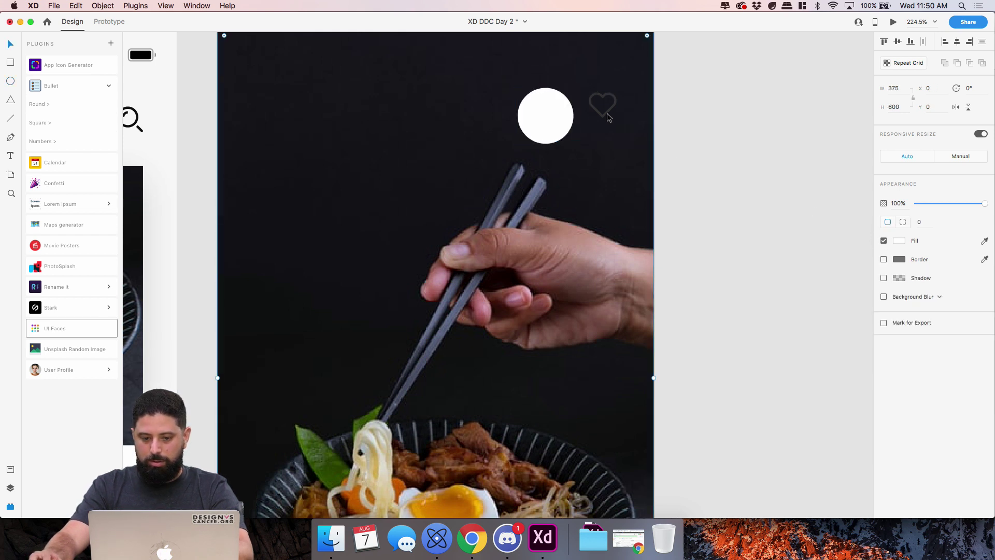
- Bring the heart icon in front of the white circle, center both on each other and move them closer to the photo's upper-right corner
left_click(607, 113)
key("super+x")
key("super+v")
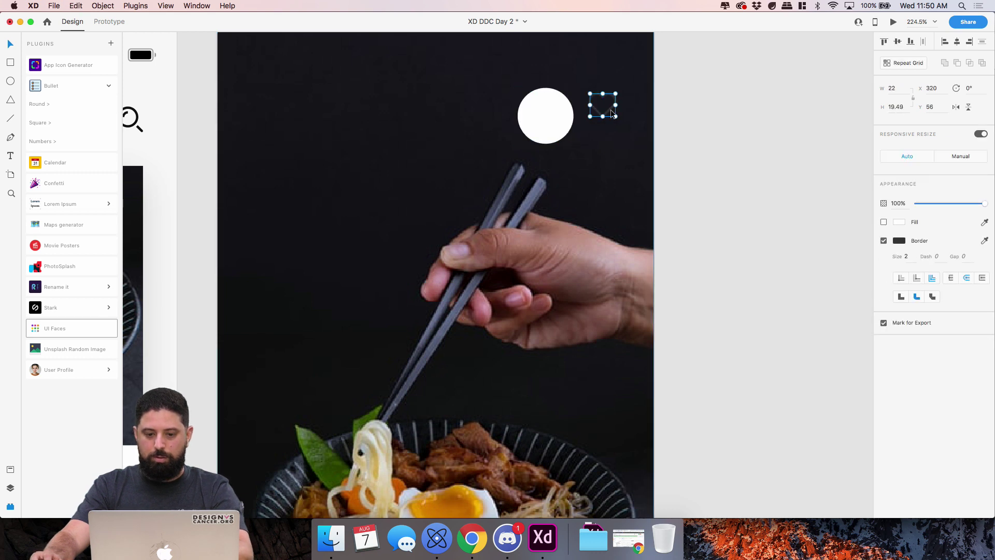
left_click(556, 125, "shift")
left_click(898, 43)
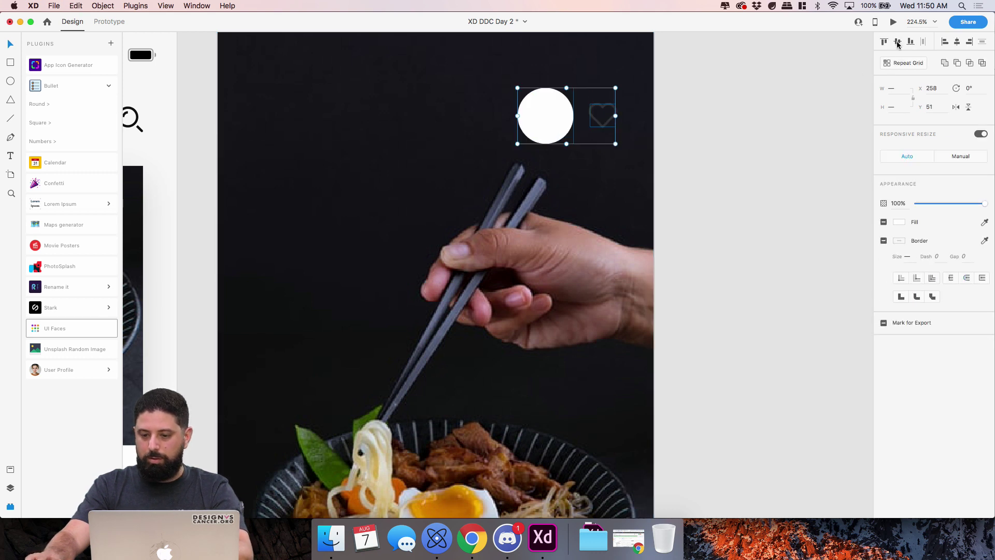
left_click(957, 43)
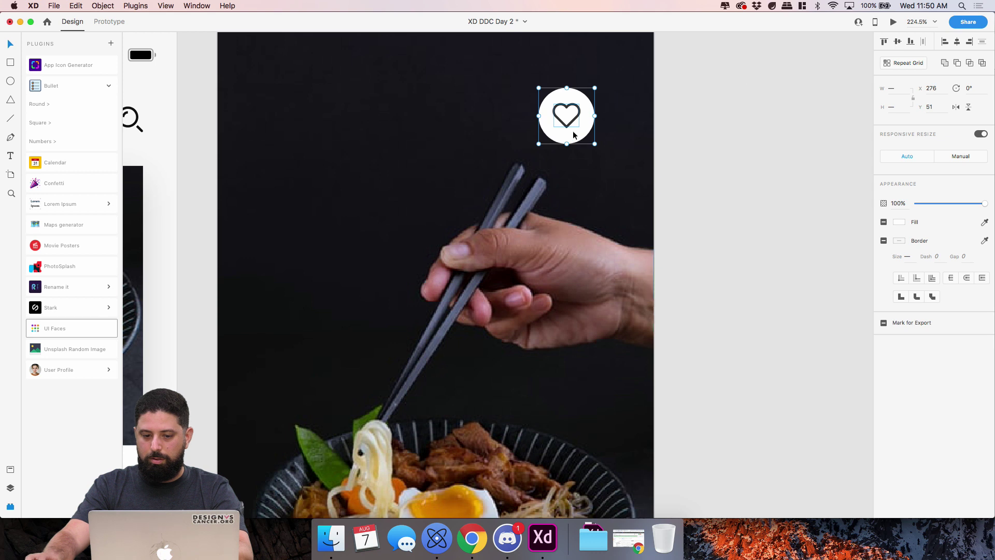
left_click_drag(573, 136, 593, 122)
left_click(770, 153)
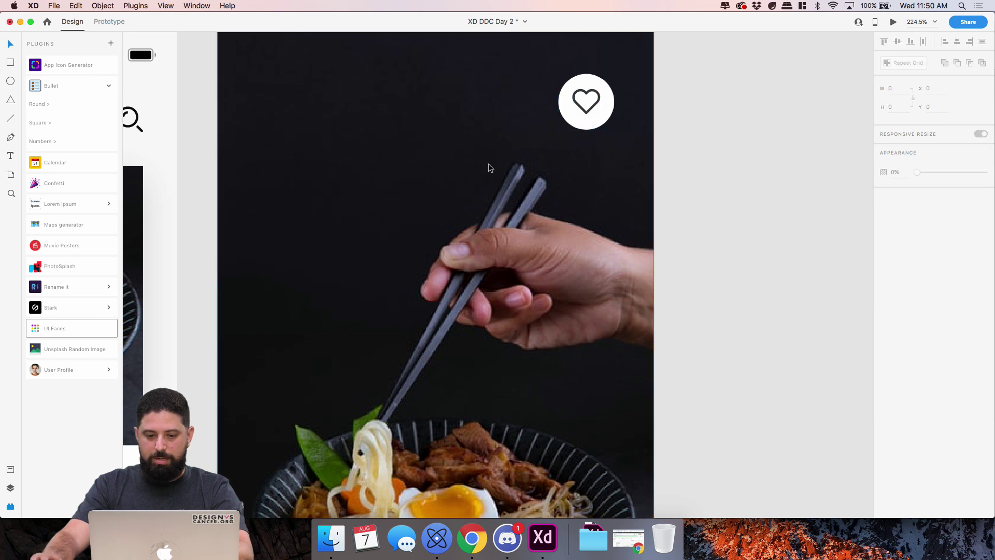
- Switch to Nucleo, search for "arrow left" and bring the simple 24px outline arrow into the XD document beside the Recipe artboard
left_click(437, 539)
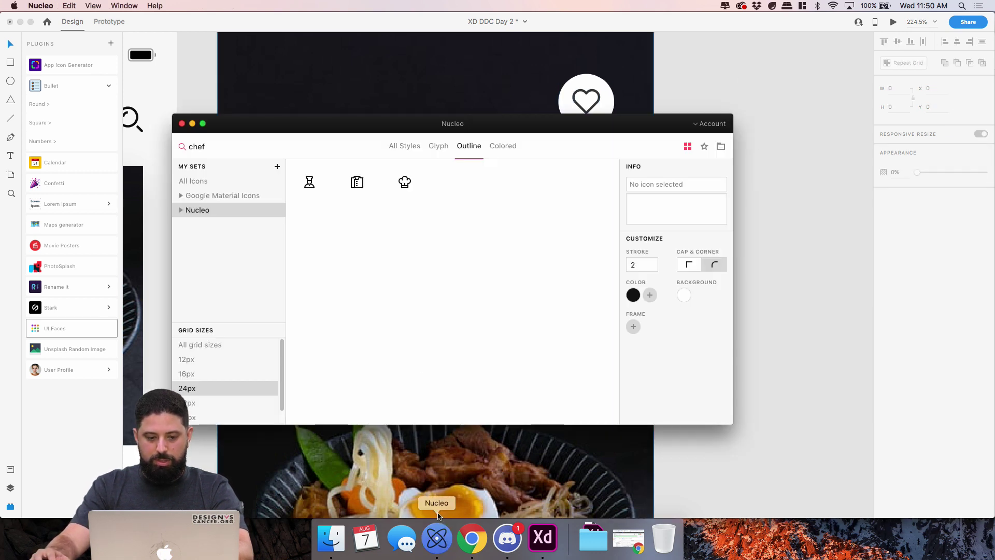
double_click(225, 151)
type("ar")
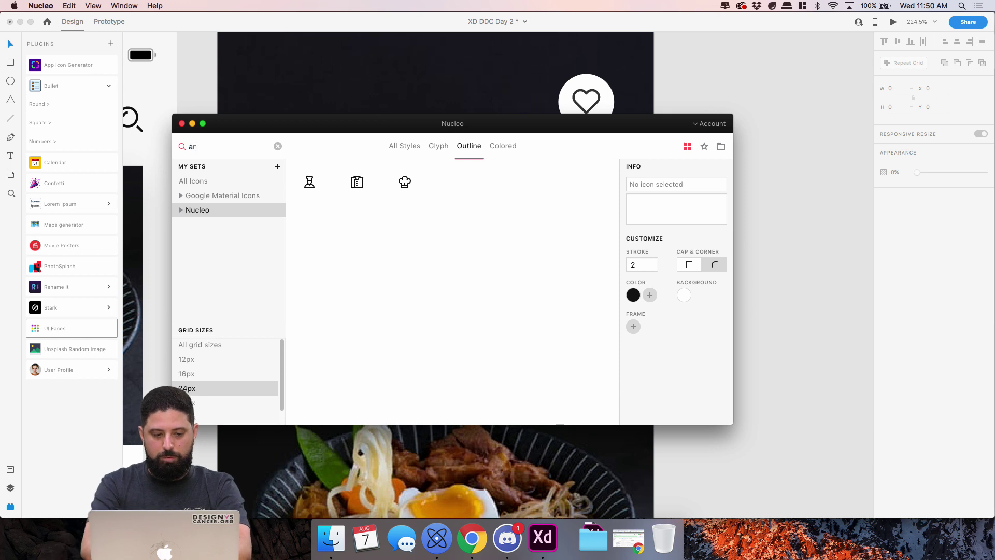
type("row left")
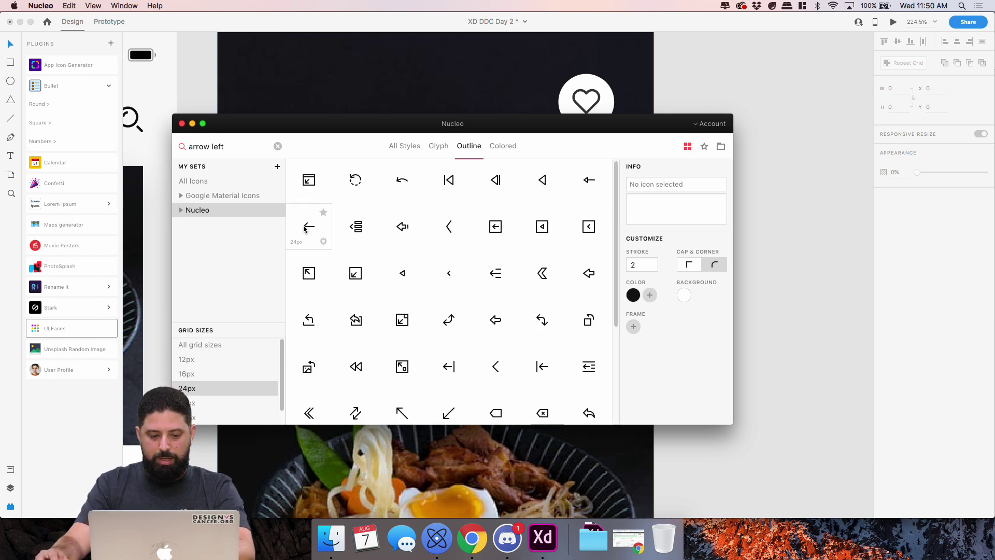
scroll(311, 217, "down", 1)
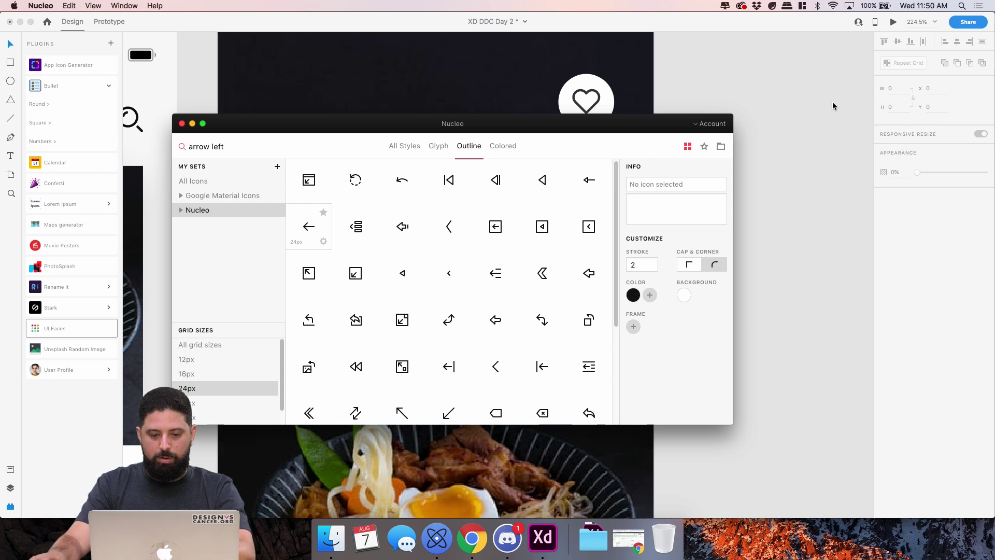
left_click_drag(309, 227, 753, 50)
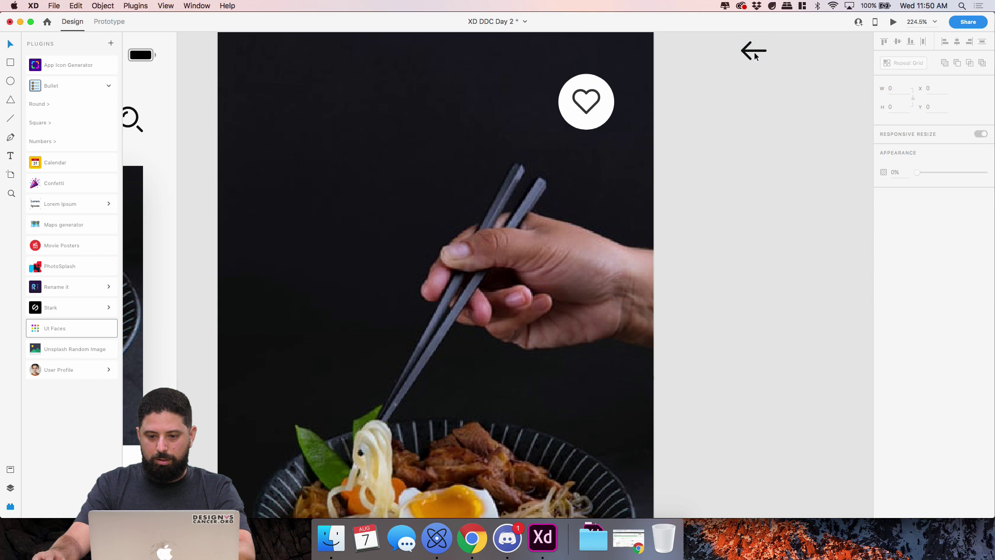
- Place the arrow in the upper-left area of the Recipe photo, make its border white and set it level with the heart button
left_click_drag(760, 54, 283, 101)
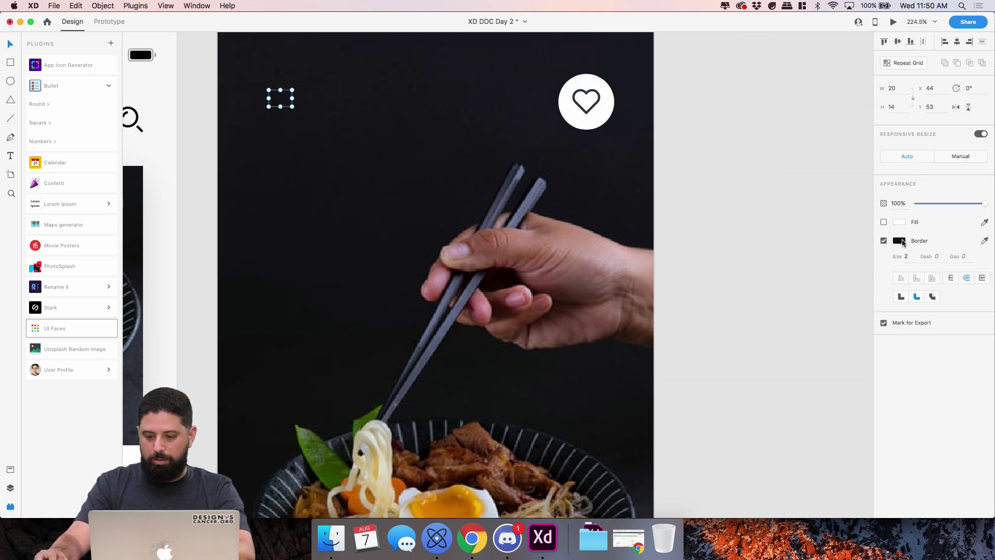
left_click(902, 242)
left_click_drag(840, 209, 722, 135)
left_click(762, 114)
scroll(271, 125, "up", 3)
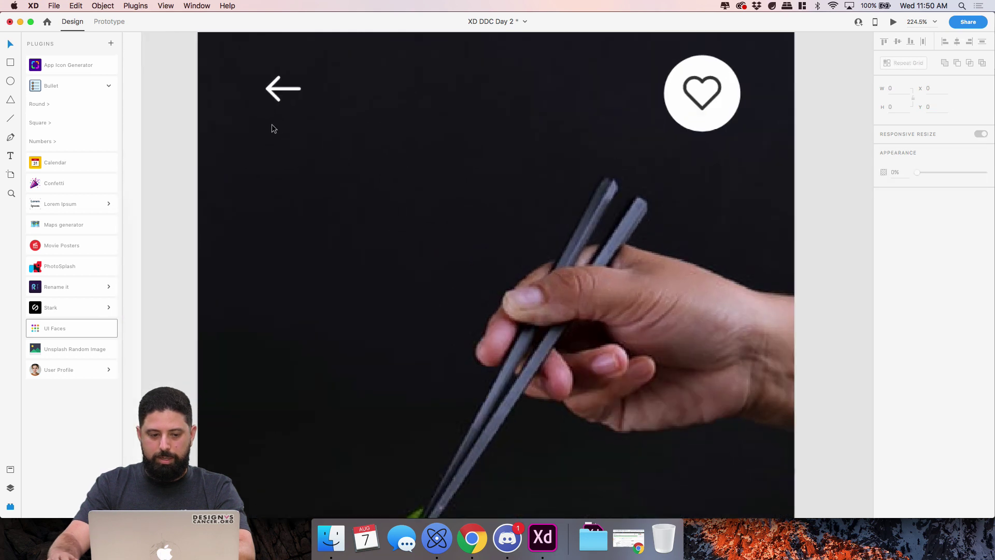
scroll(286, 139, "up", 5)
left_click_drag(283, 202, 290, 207)
- Draw a rectangle beside the back arrow and set its width and height to 24
key("r")
left_click_drag(350, 189, 431, 255)
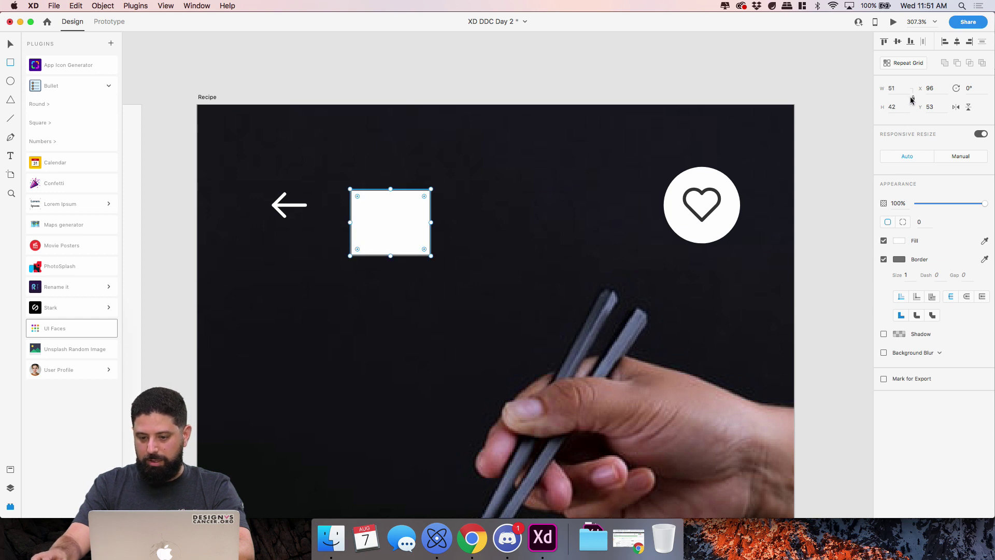
type("24")
key("Tab")
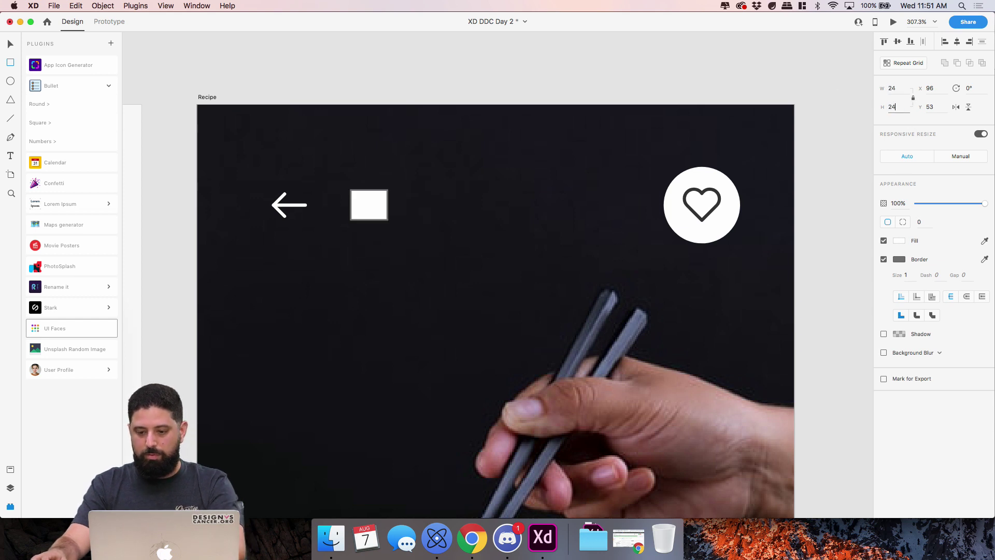
type("24")
key("Tab")
key("BackSpace")
key("BackSpace")
key("BackSpace")
key("BackSpace")
type("24")
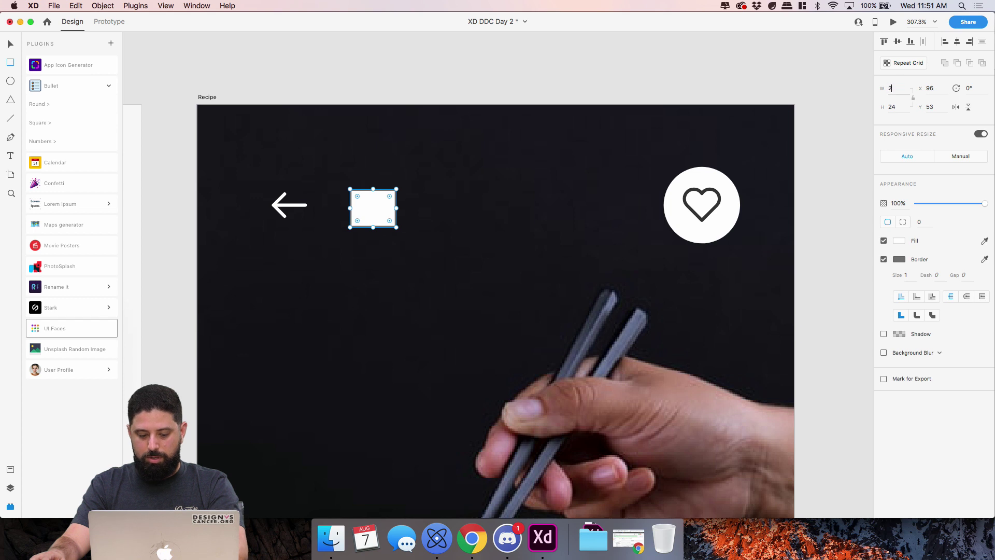
key("Tab")
- Remove the square's border and fill it with red #FF0000
left_click(884, 260)
left_click(898, 239)
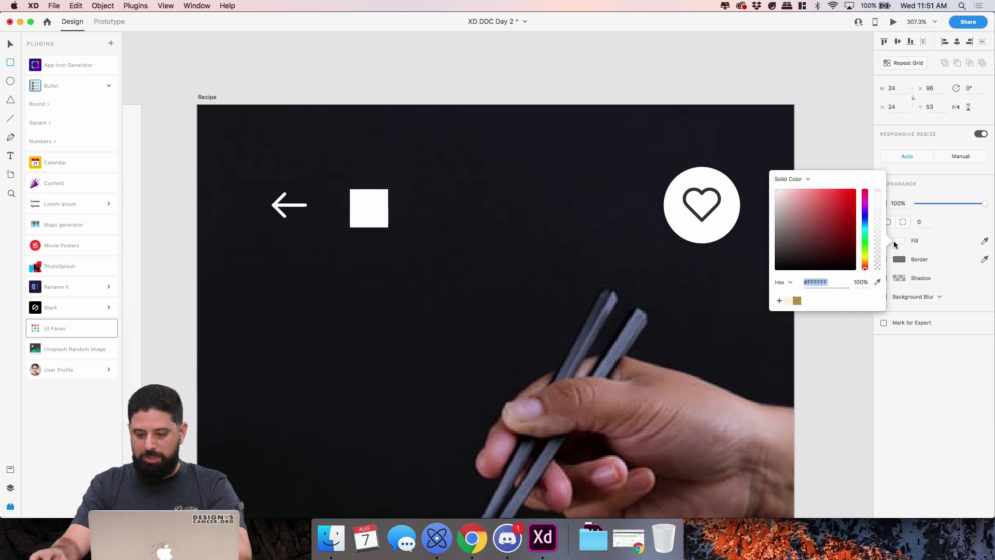
left_click_drag(804, 234, 856, 190)
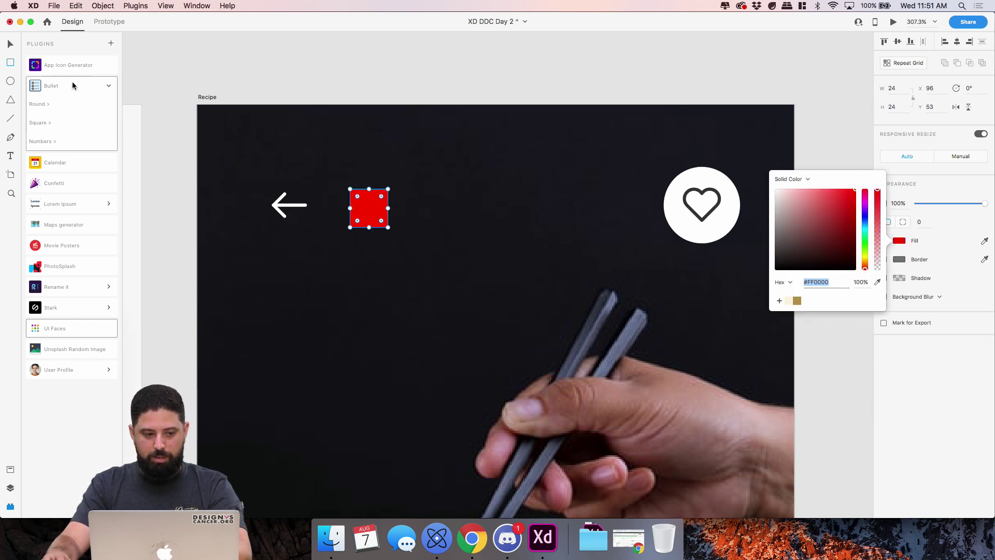
- Center the back arrow in front of the red square and move both to X 33, Y 51, level with the heart button
left_click(11, 44)
left_click_drag(289, 208, 377, 211)
key("super+x")
key("super+v")
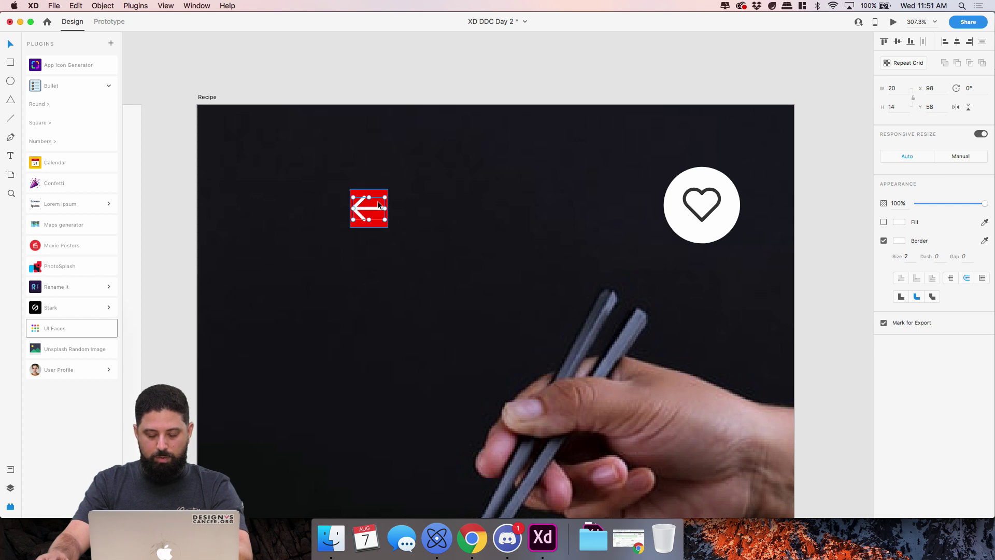
left_click(384, 195, "shift")
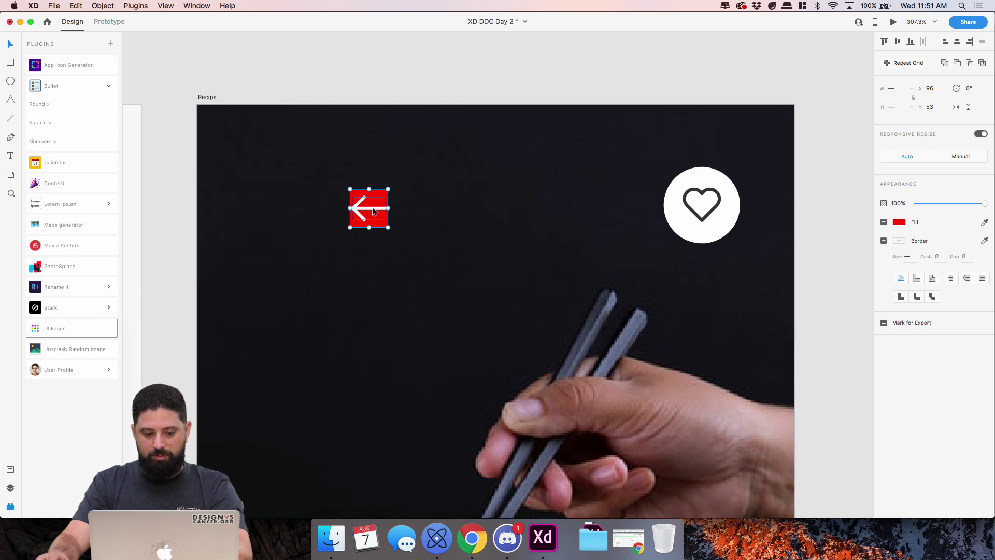
left_click_drag(374, 205, 274, 204)
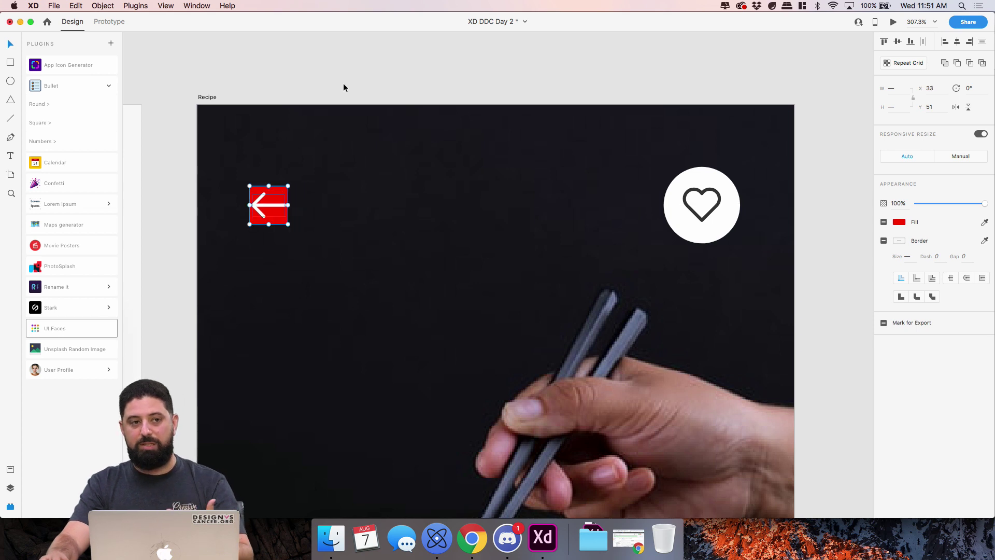
- Delete the red square behind the back arrow, keeping the arrow in place
left_click(316, 73)
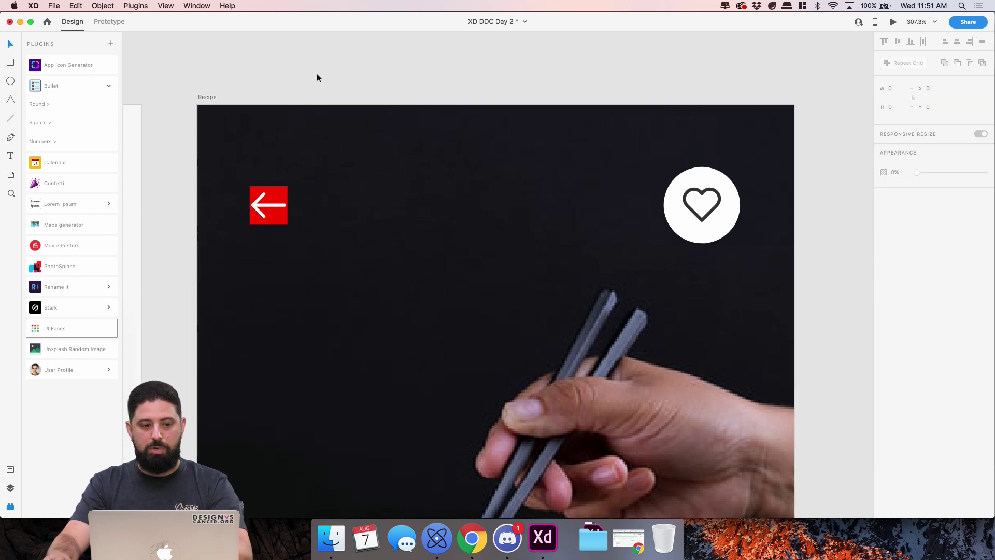
left_click(285, 192)
key("Delete")
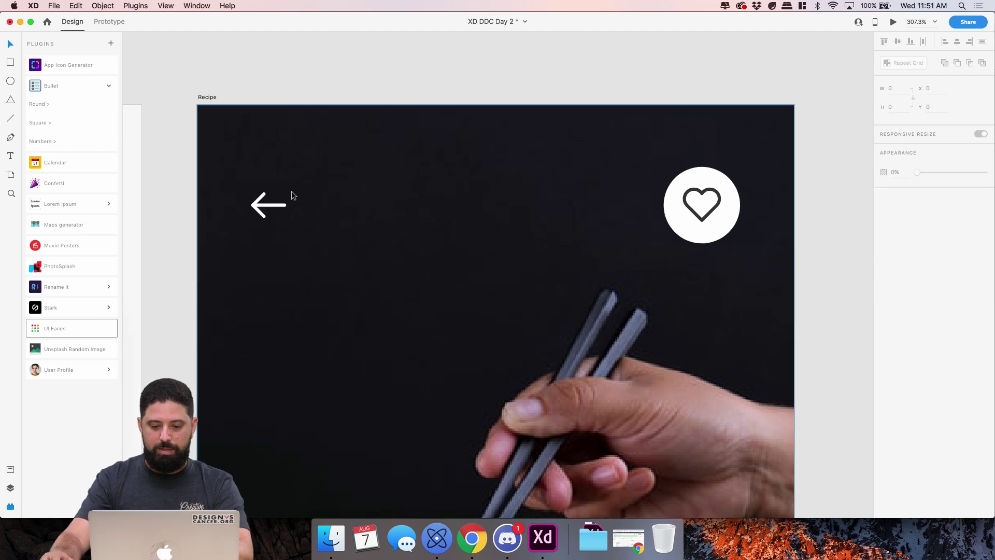
scroll(289, 195, "down", 10)
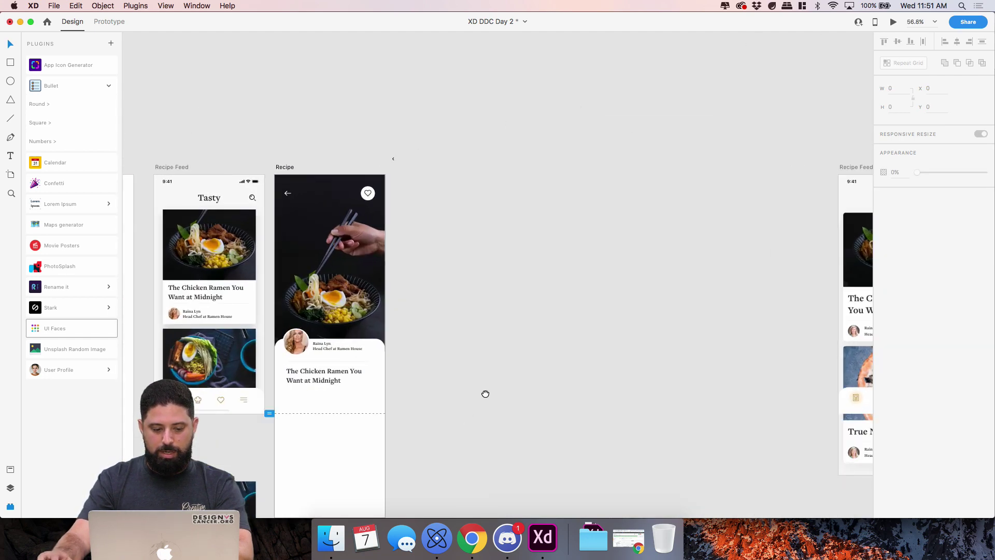
left_click_drag(485, 393, 591, 319)
scroll(591, 320, "up", 3)
left_click_drag(534, 277, 598, 290)
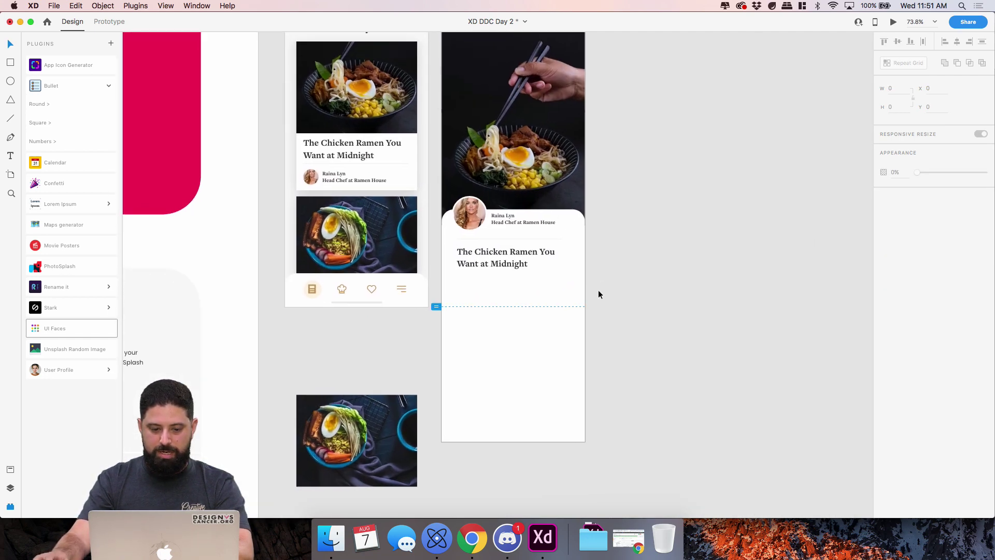
scroll(597, 293, "up", 1)
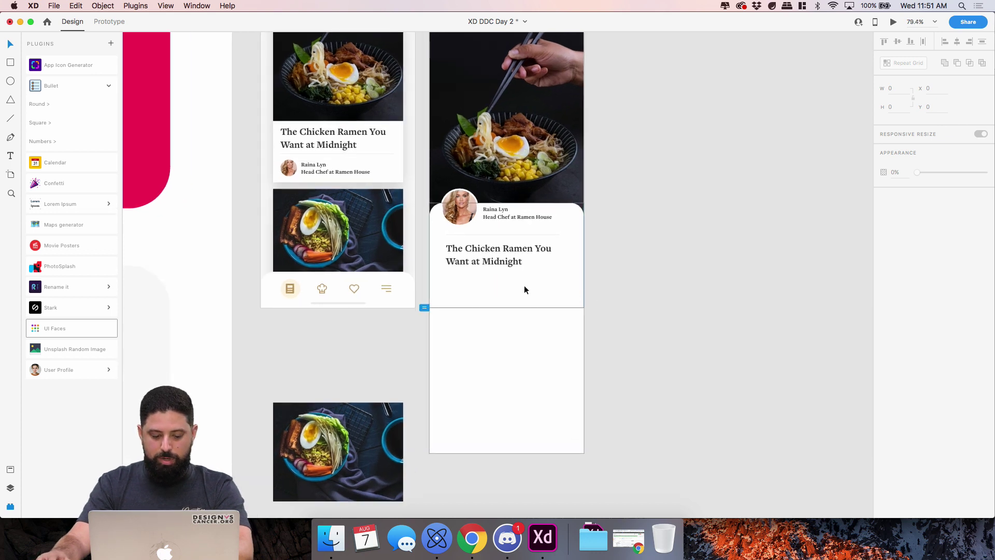
- Duplicate the recipe title just below itself and replace the copy's text with INGREDIENTS
left_click(465, 253)
left_click_drag(465, 253, 468, 287)
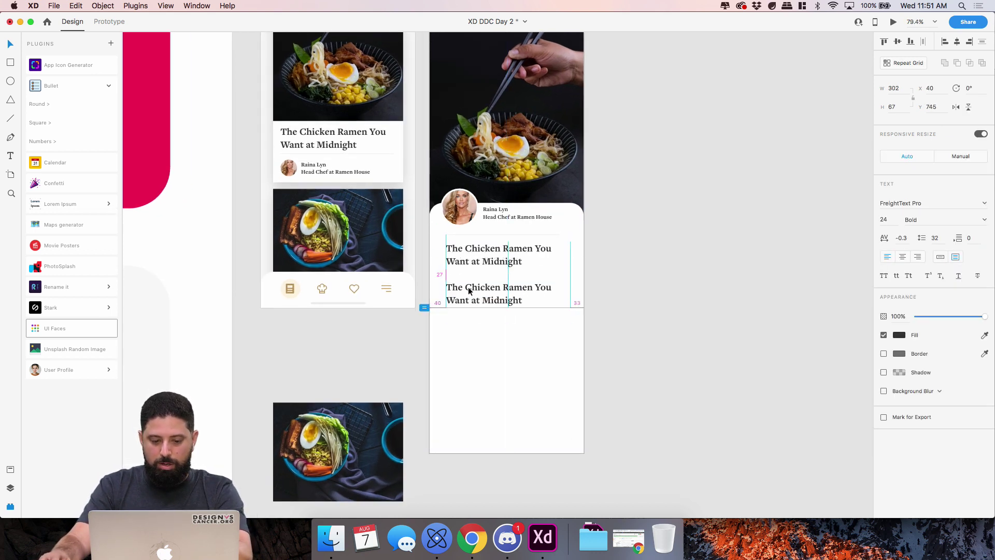
double_click(468, 287)
key("super+a")
type("INGRED")
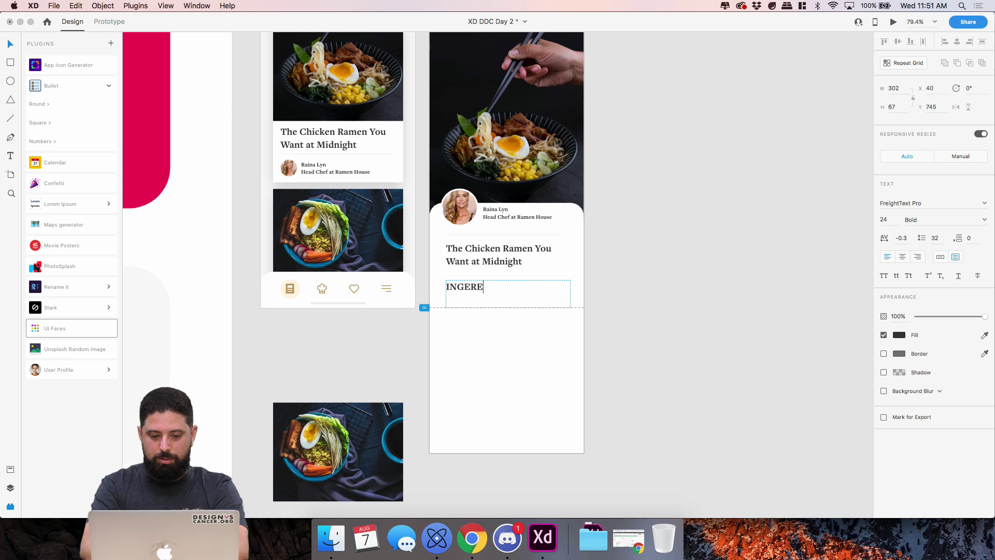
key("BackSpace")
key("BackSpace")
type("REDIENTS")
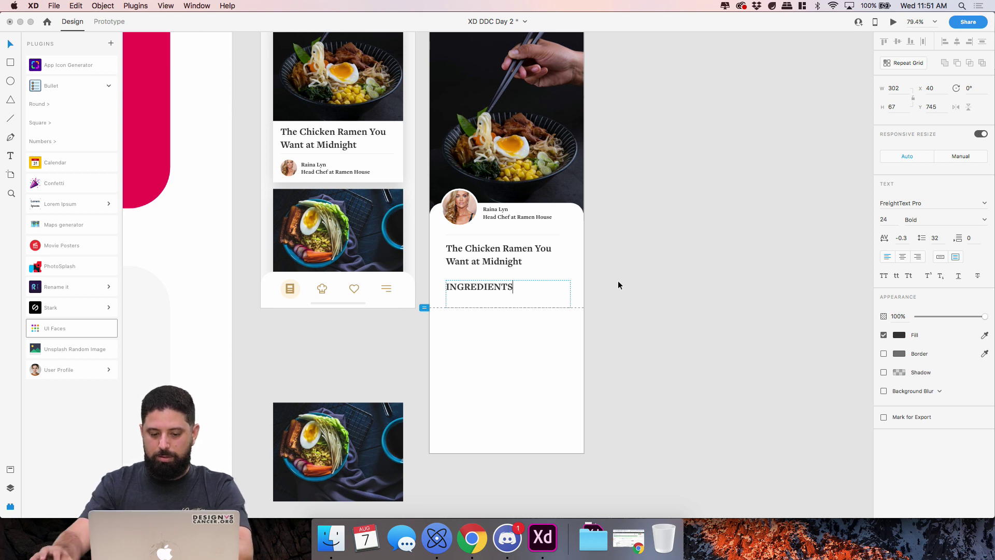
key("Escape")
- Set the INGREDIENTS heading's font to Open Sans and its size to 14
left_click(912, 203)
type("Opens")
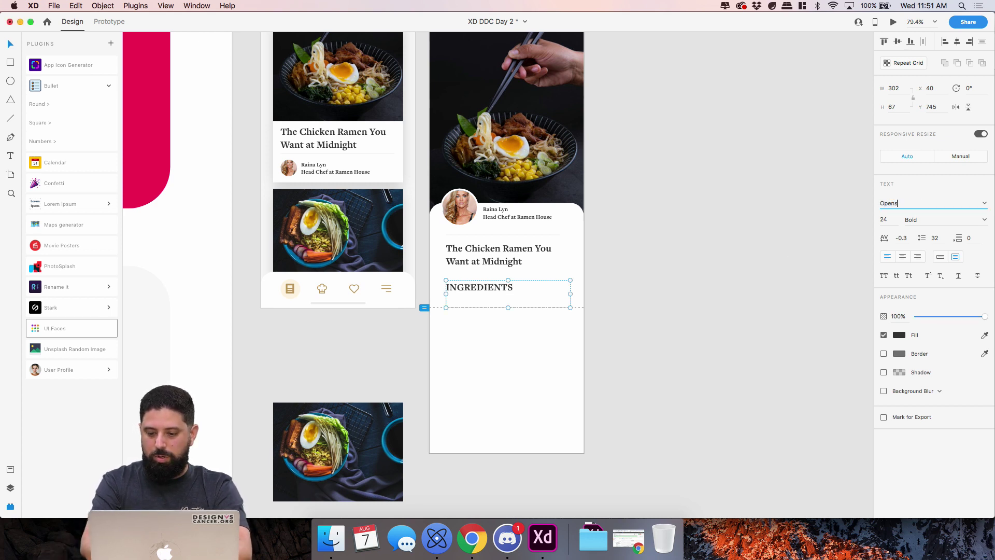
key("Escape")
left_click(942, 200)
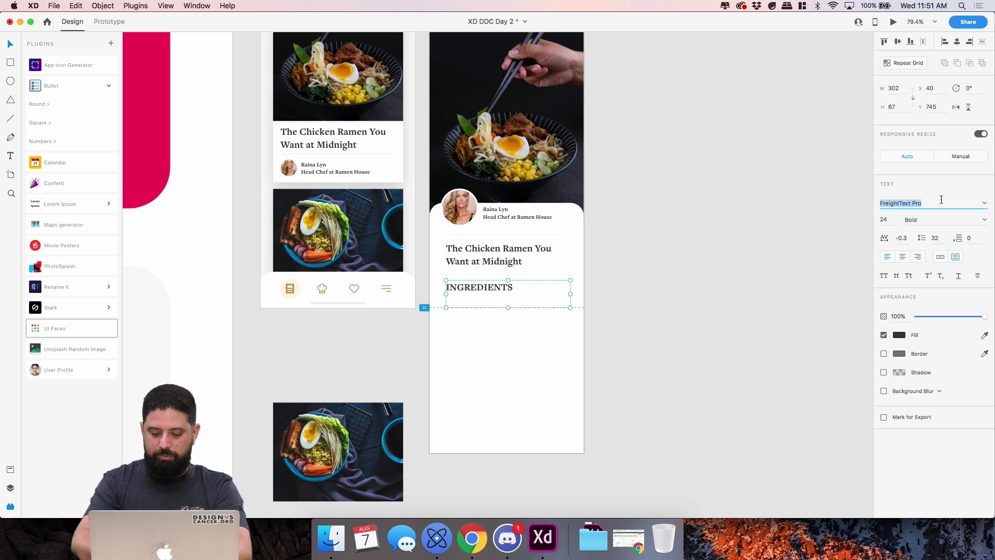
type("Open Sans")
key("Return")
key("Tab")
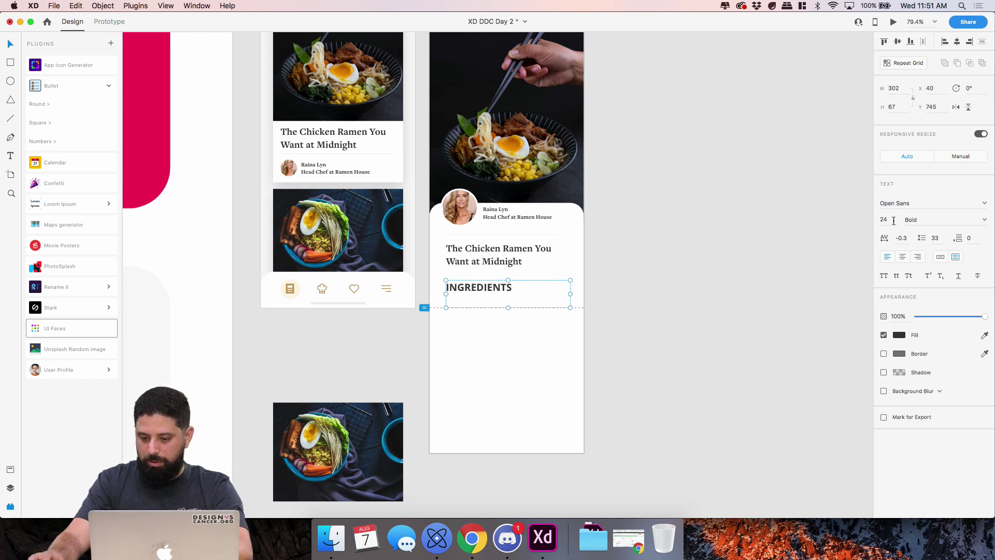
type("14")
key("Return")
- Duplicate the INGREDIENTS heading below itself as a text area about 224 by 201 and fill it with standard Latin Lorem Ipsum ending in a period
left_click(451, 283)
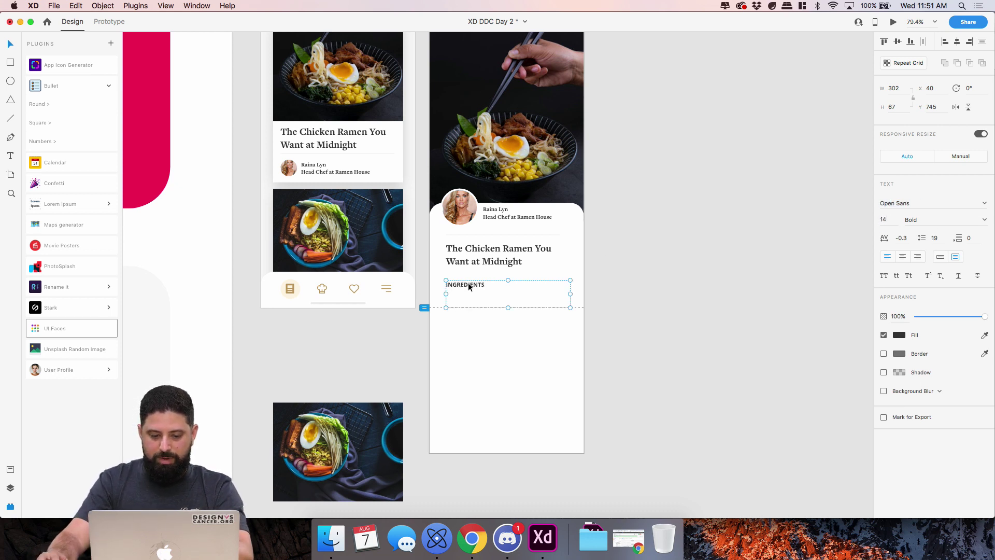
left_click_drag(569, 306, 538, 379)
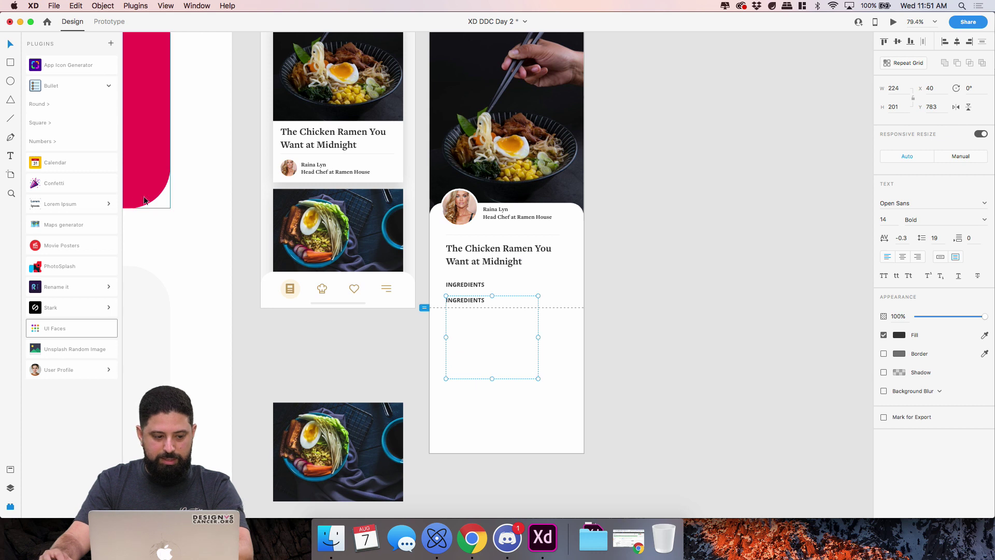
left_click(94, 204)
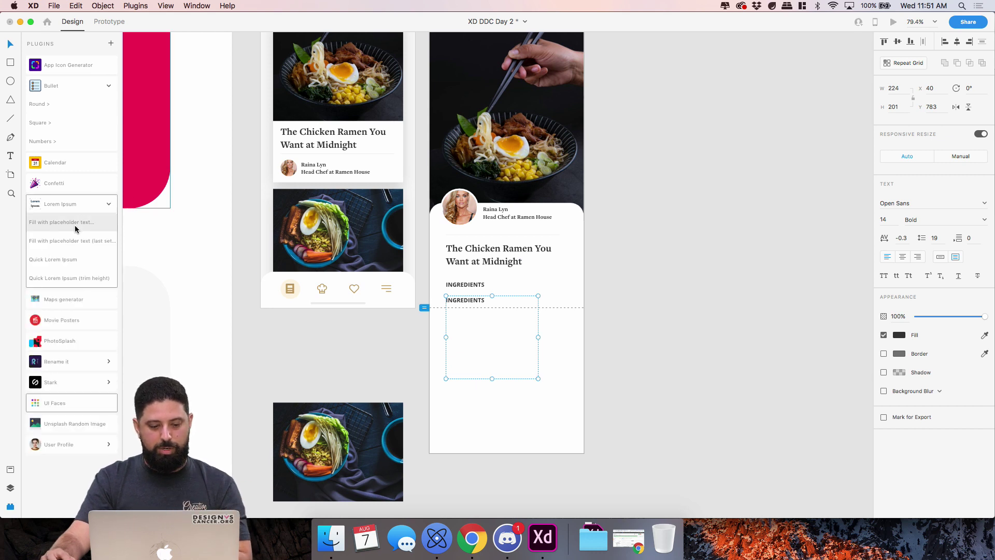
left_click(76, 223)
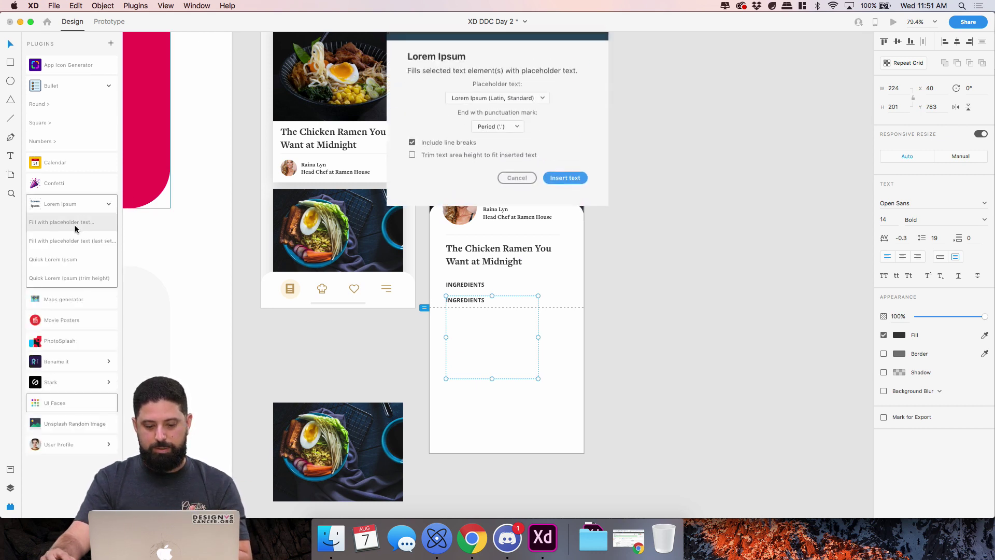
left_click(566, 178)
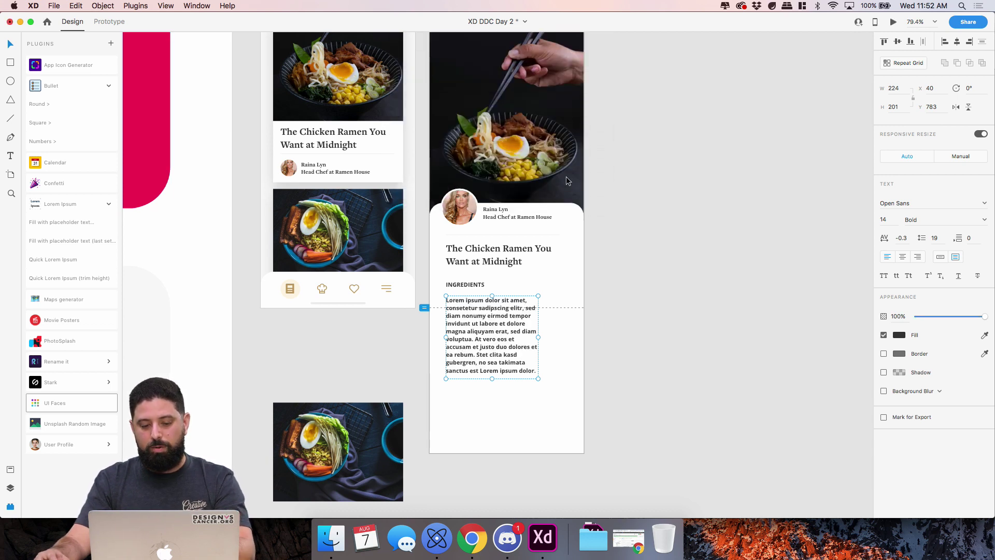
- Format the ingredients placeholder paragraph as size 16, Regular weight, with fill color #767676
left_click(889, 221)
type("16")
key("Return")
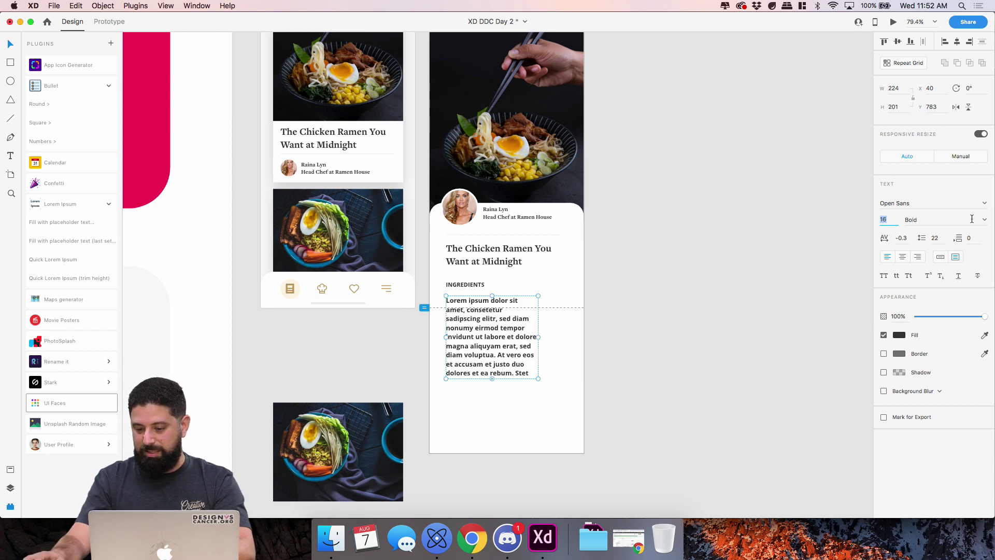
left_click(984, 220)
left_click(915, 229)
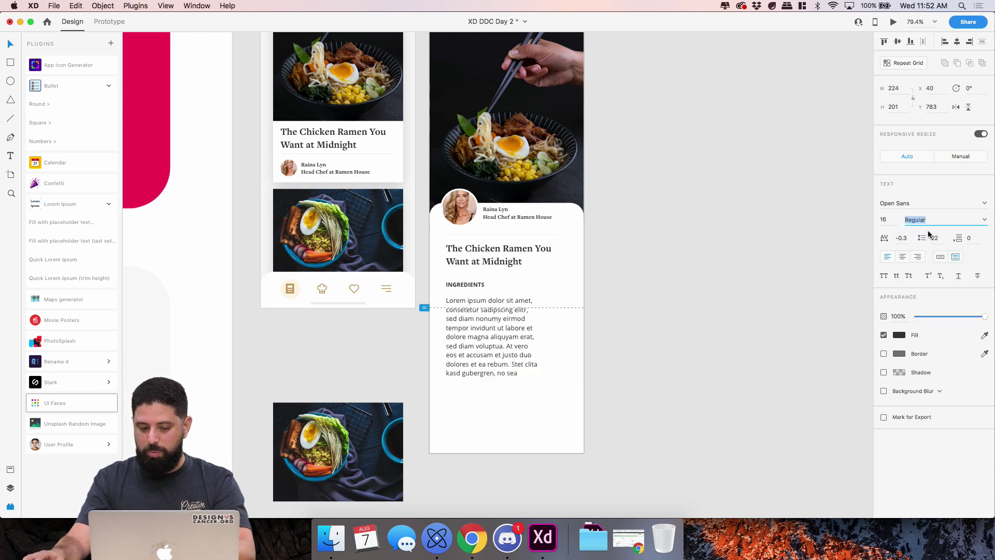
left_click(899, 336)
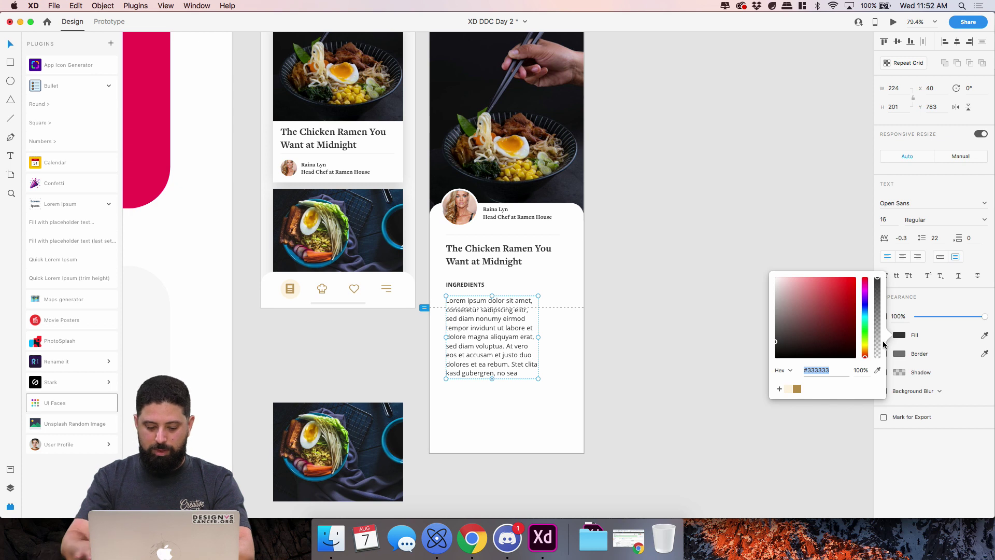
type("767676")
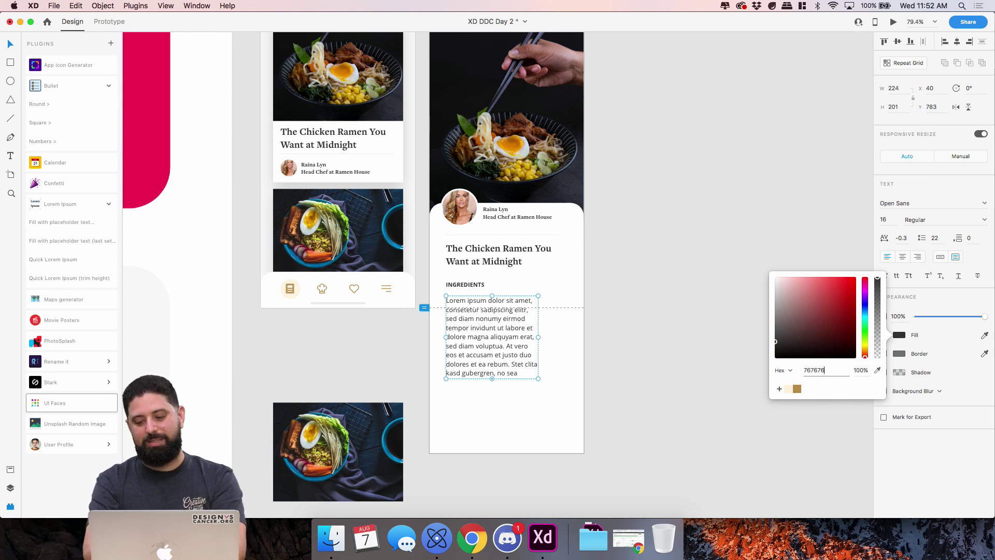
key("Return")
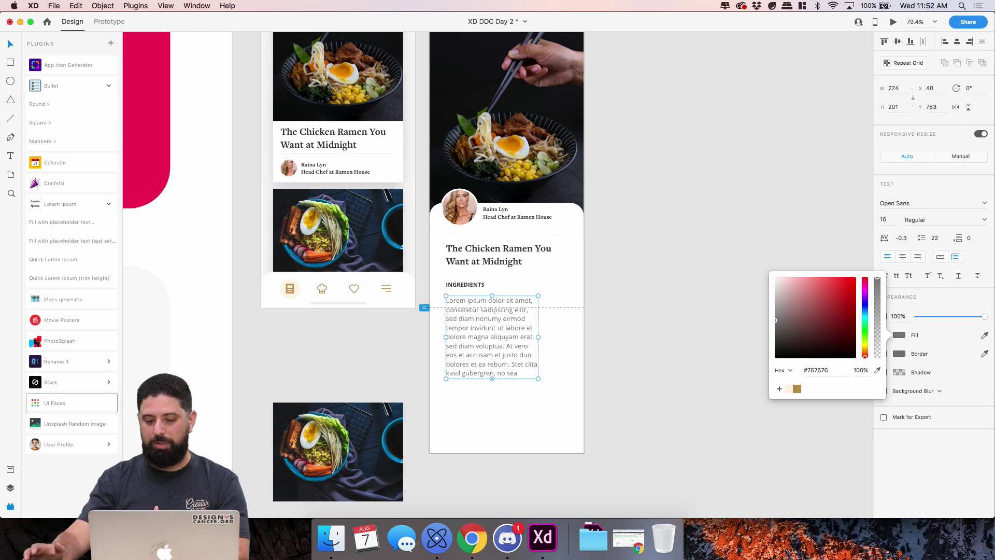
- Increase the placeholder paragraph's line spacing to 28
left_click(934, 238)
key("Up")
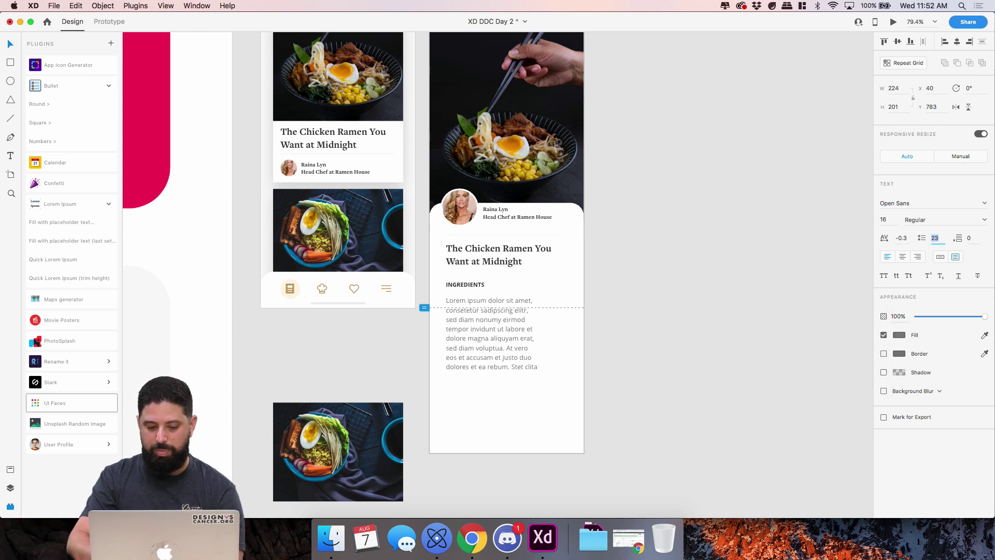
key("Up")
key("Up")
key("Up")
key("Up")
key("Up")
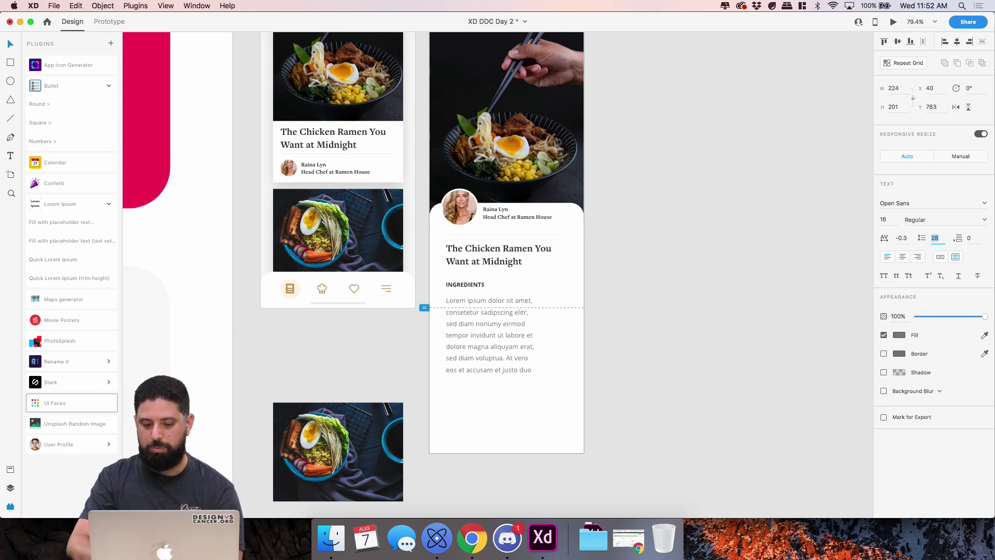
left_click(596, 342)
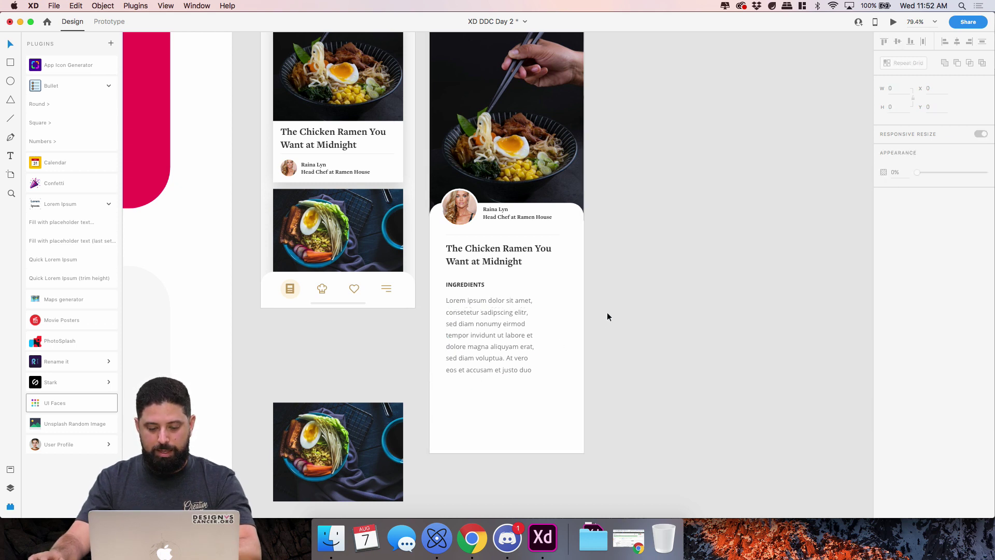
- Duplicate the white heart button from the photo and place the copy beside the INGREDIENTS heading, aligned with the original
scroll(599, 304, "up", 3)
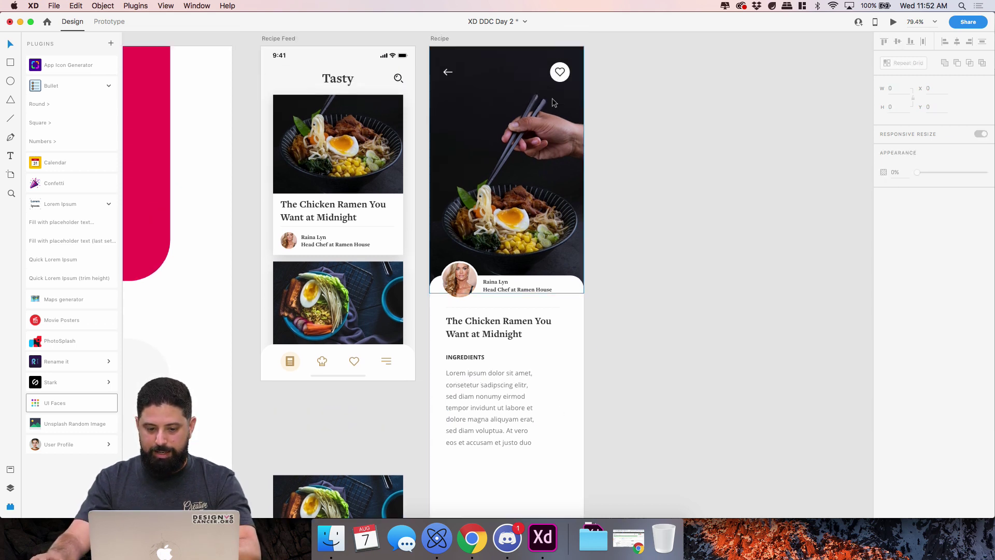
left_click(560, 75)
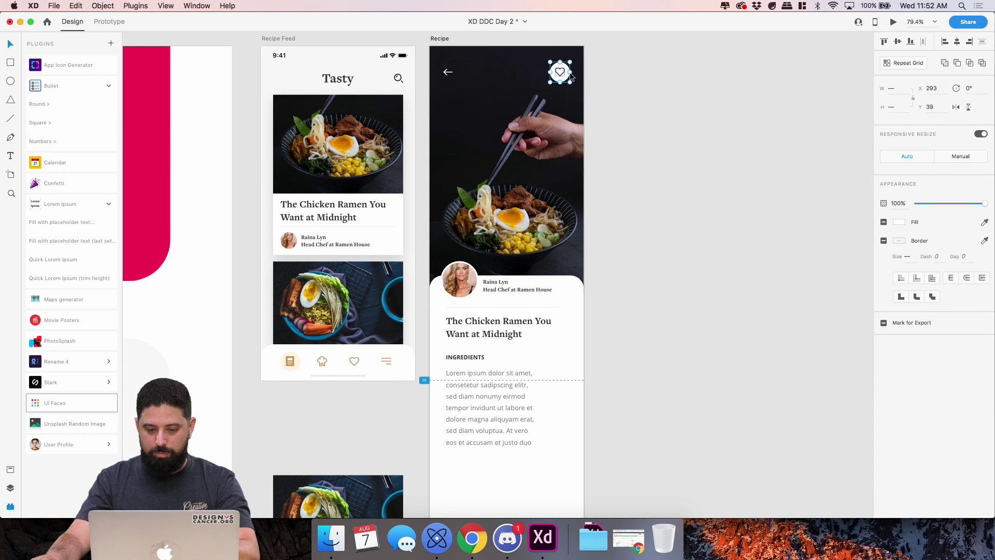
left_click_drag(564, 76, 577, 359)
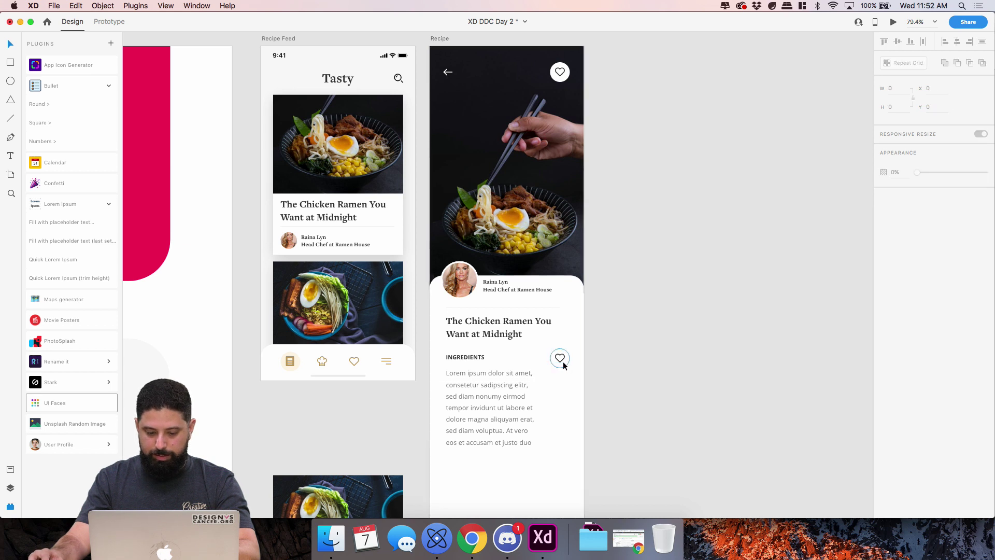
- Fill the copied button's circle with the saved pale cream swatch and delete the heart inside it
left_click(560, 358)
left_click(896, 222)
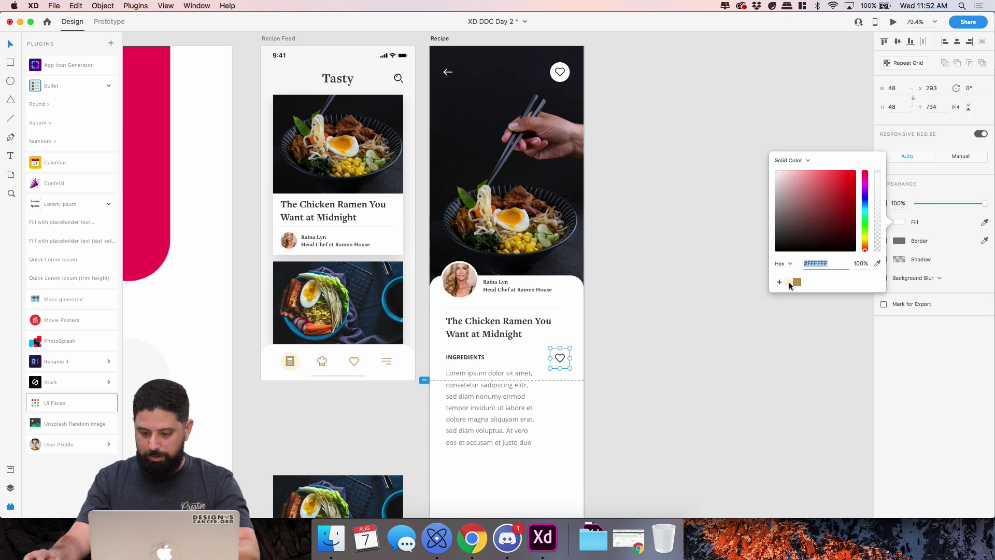
left_click(793, 287)
left_click(697, 387)
double_click(560, 359)
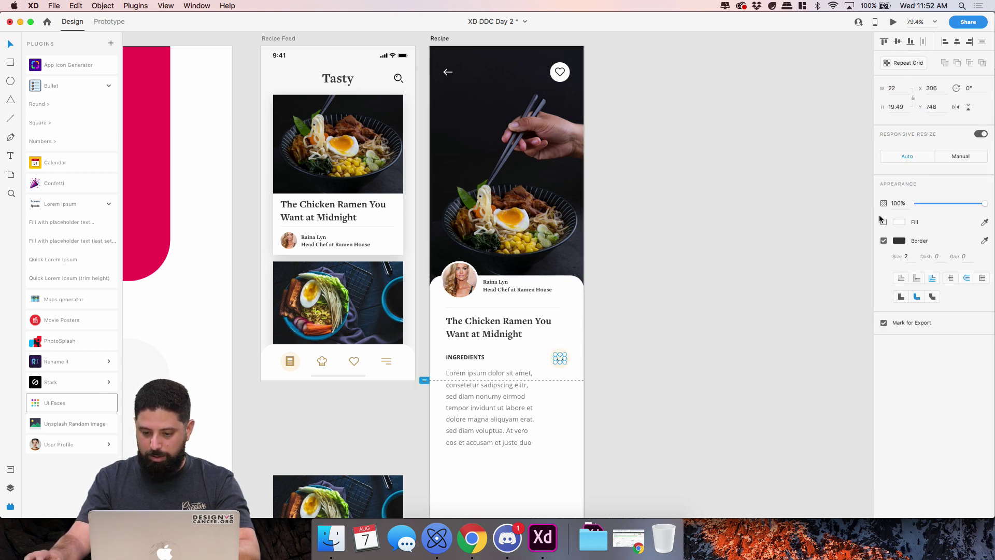
left_click(685, 349)
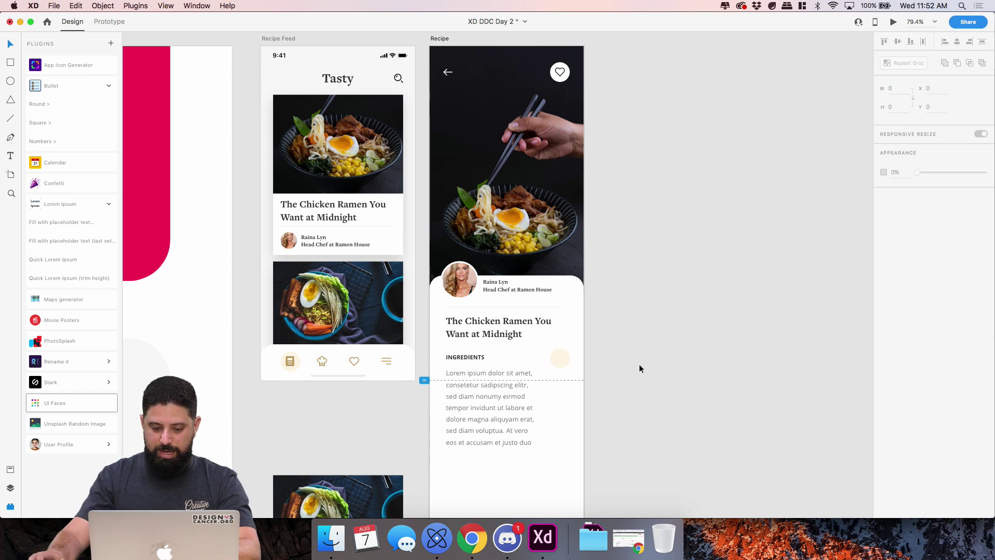
- Switch to Nucleo, search the icons for "time" and place the outline clock icon in the center of the cream circle
scroll(585, 394, "up", 3)
left_click(438, 537)
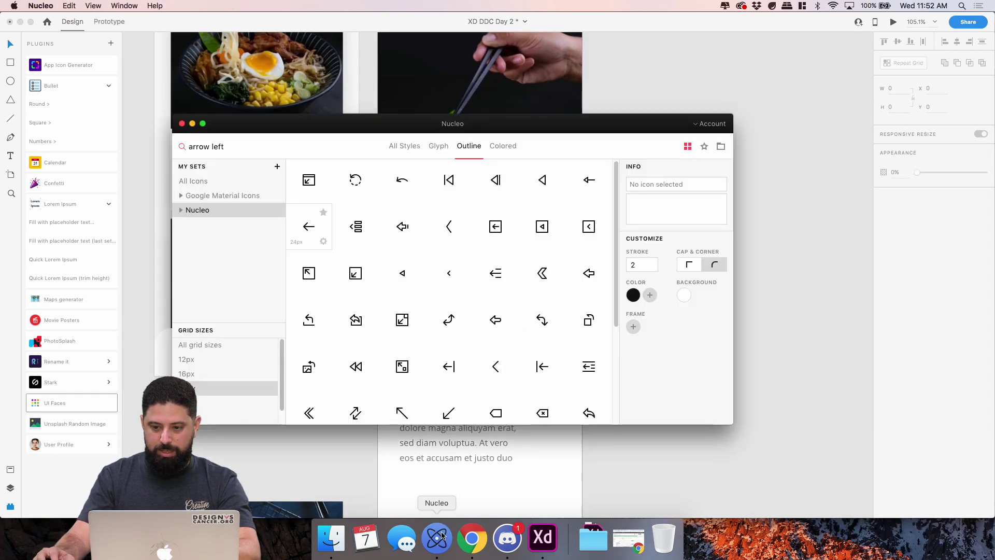
left_click(233, 147)
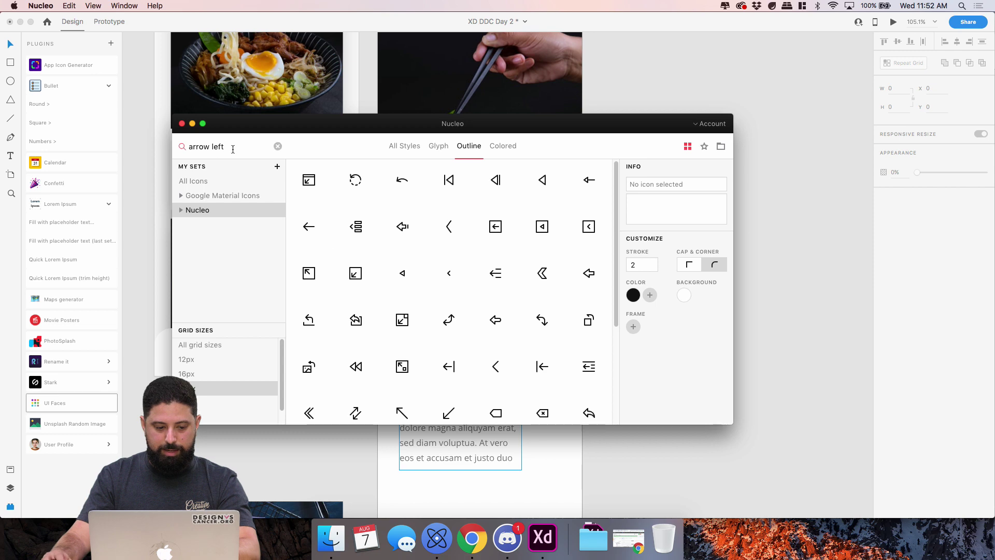
triple_click(233, 148)
type("time")
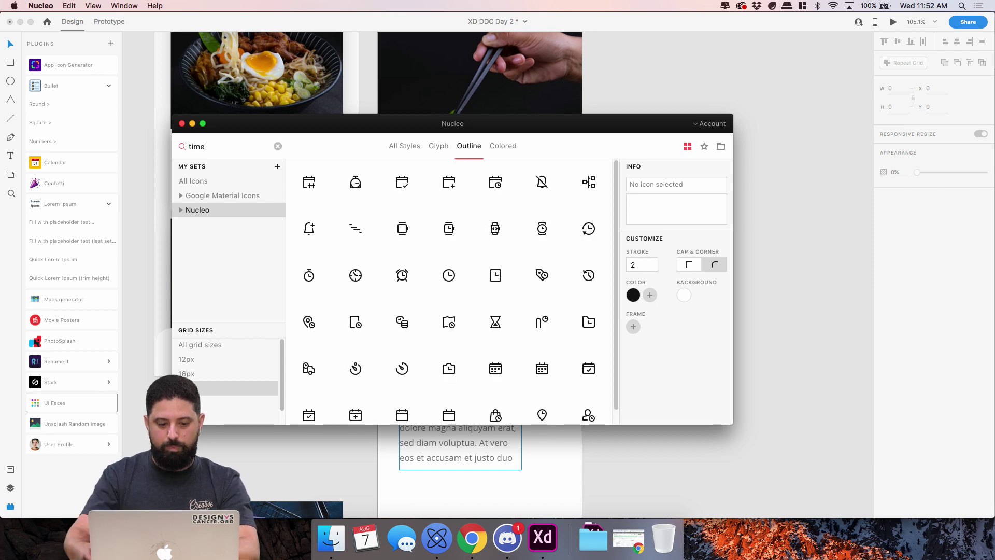
left_click_drag(451, 246, 550, 346)
- Recolor the clock icon's border with the saved gold swatch
left_click(906, 239)
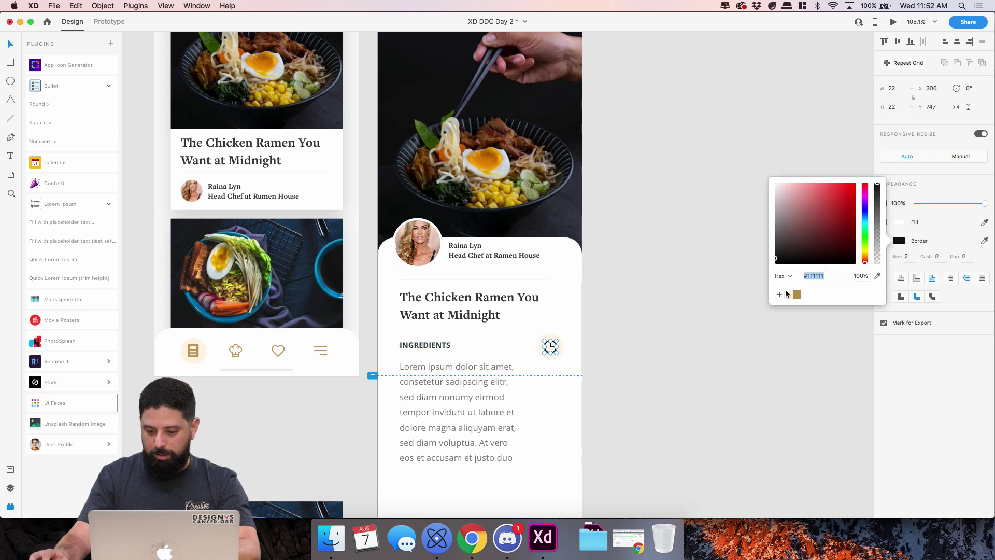
left_click(796, 293)
left_click(737, 366)
left_click(553, 356)
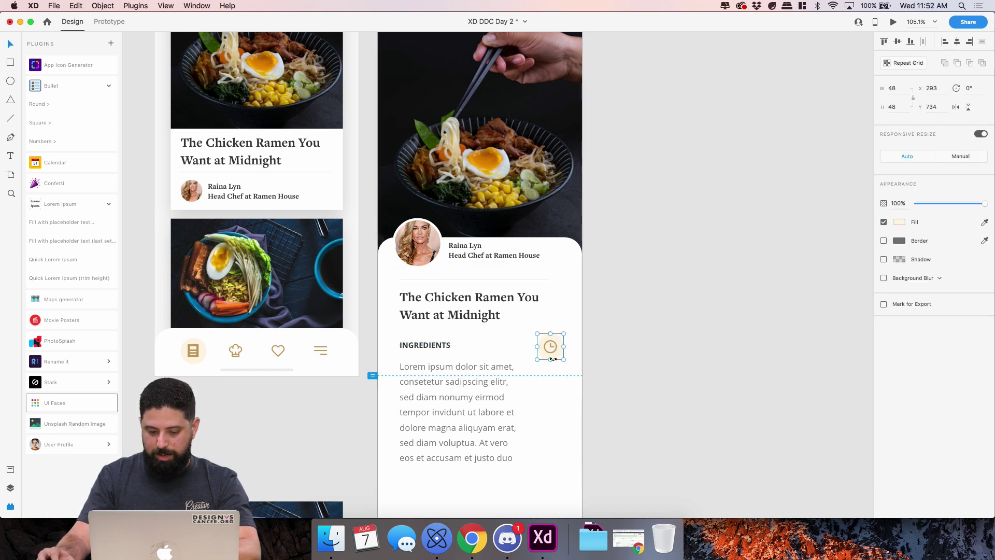
- Duplicate the INGREDIENTS heading below the clock icon and change the copy's text to "25 mins"
scroll(553, 373, "up", 3)
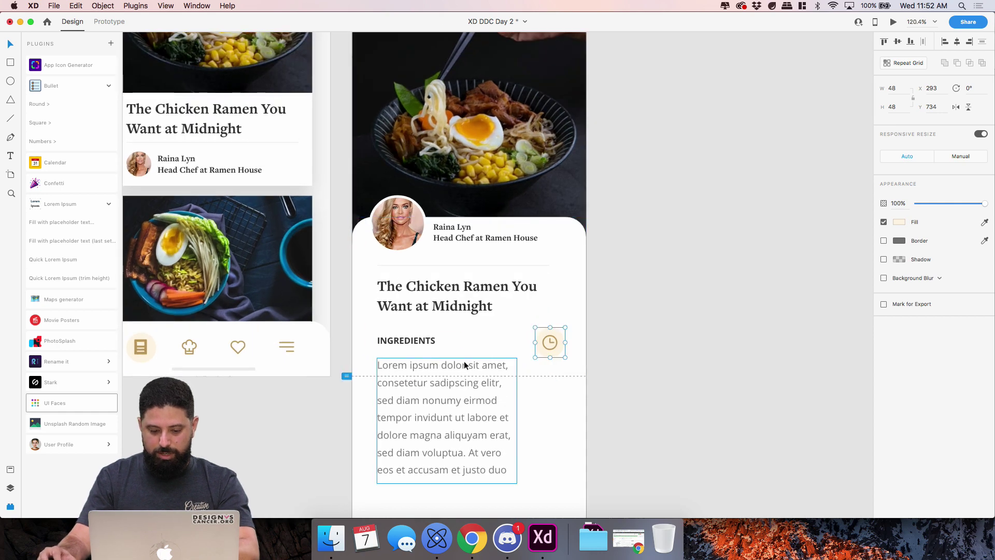
left_click(403, 342)
left_click_drag(403, 342, 556, 379)
double_click(557, 376)
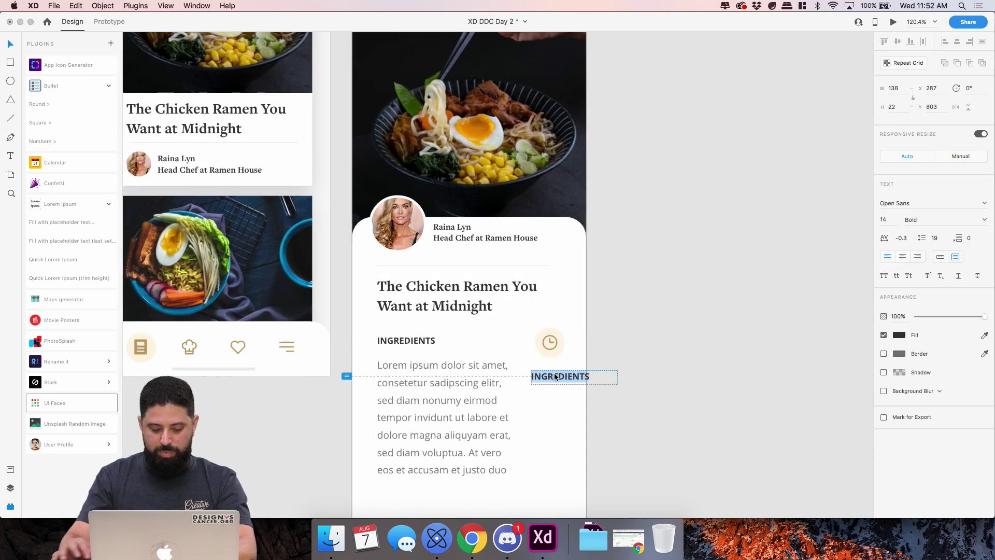
type("25 mins")
key("super+a")
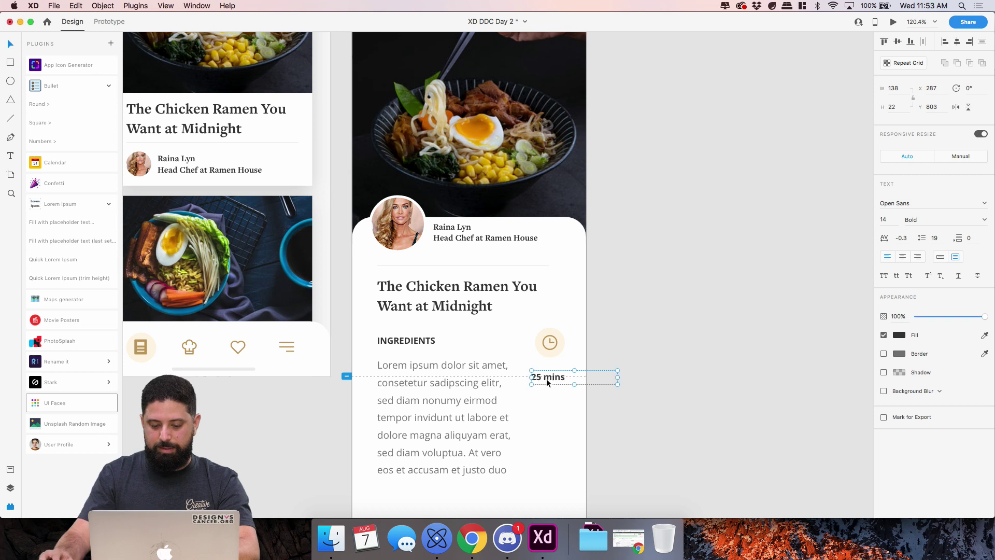
- Split "25 mins" onto two lines, narrow its text box, and center the label under the clock icon
left_click(545, 377)
key("Return")
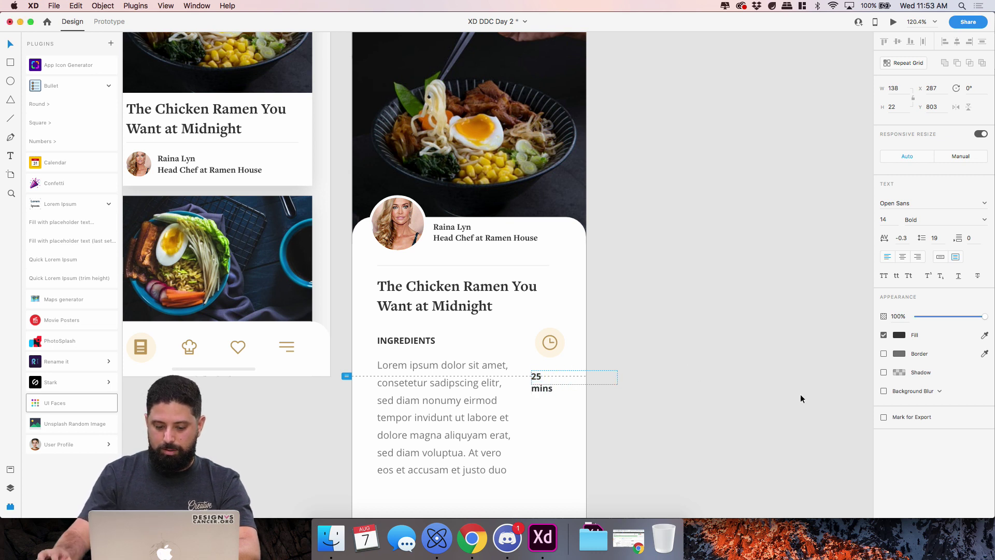
key("Escape")
left_click_drag(615, 382, 550, 375)
left_click(902, 257)
left_click(612, 379)
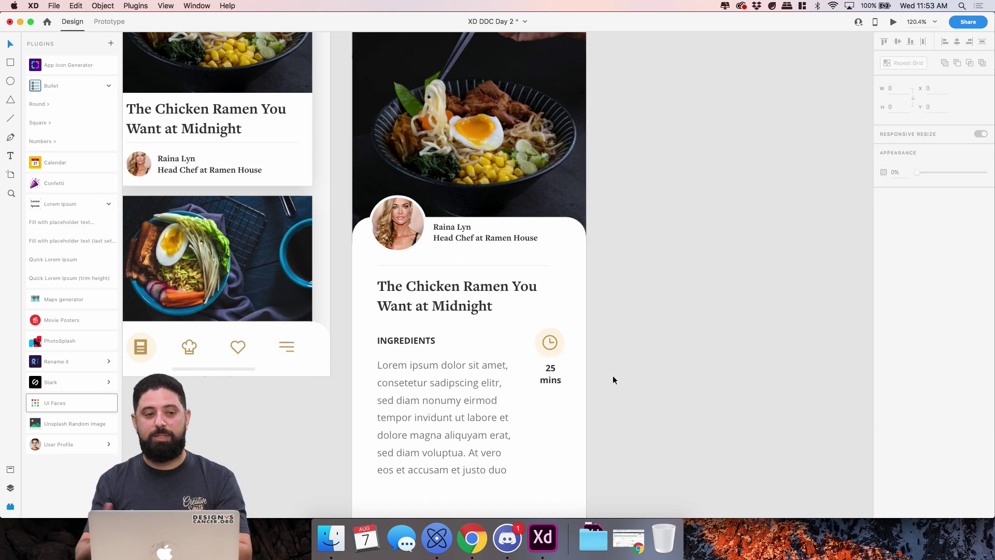
- Delete the red square behind the white back arrow on the completed Recipe – 1 artboard
scroll(662, 322, "down", 3)
scroll(719, 284, "right", 10)
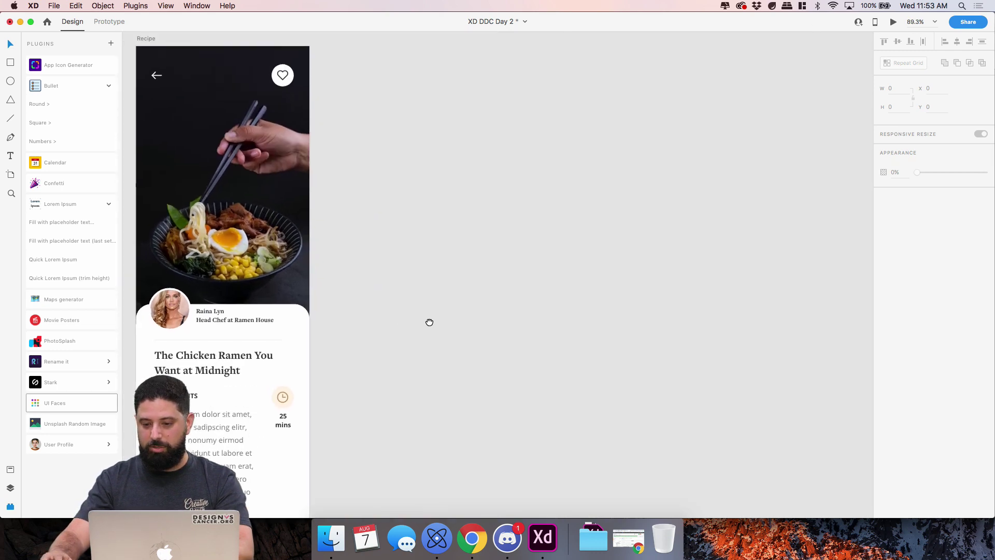
scroll(428, 322, "left", 10)
scroll(369, 302, "right", 6)
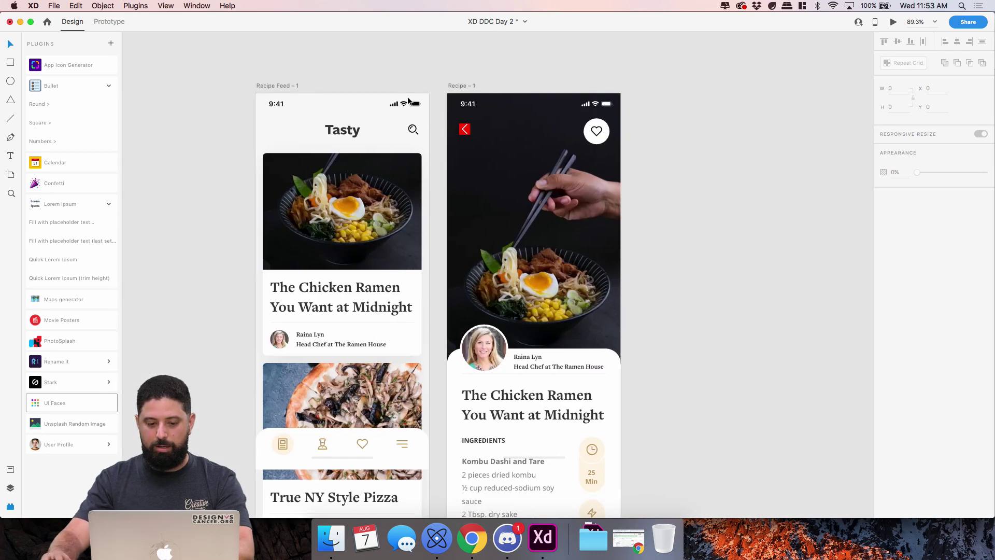
left_click(463, 136)
key("Delete")
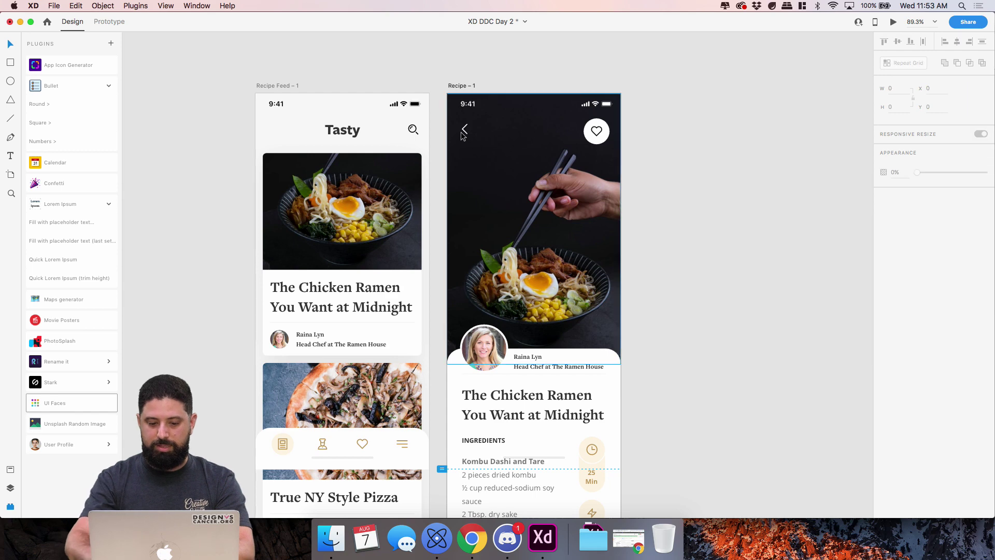
- Review the completed recipe screen from its header photo and ingredient lists down to the recipe preparation text
scroll(638, 245, "down", 4)
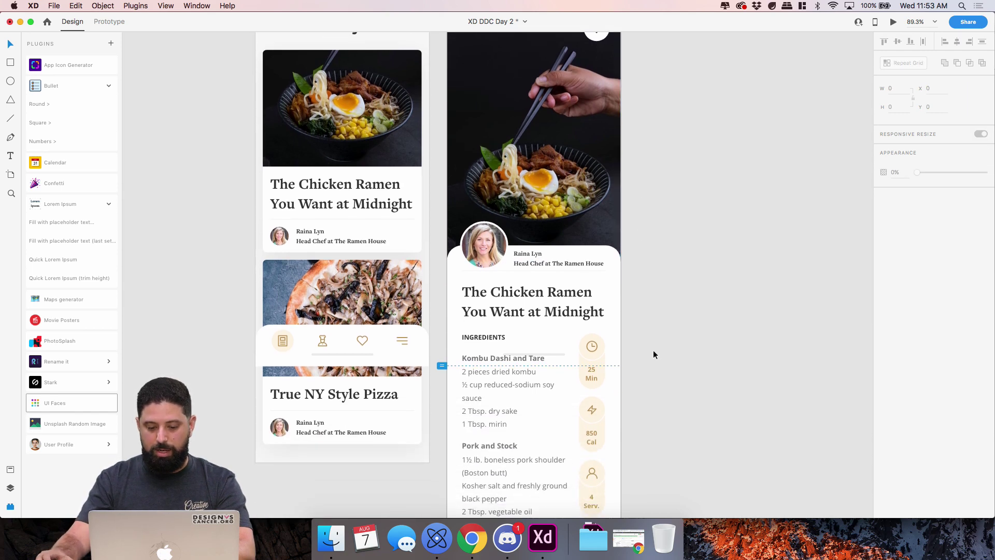
scroll(653, 350, "up", 3)
scroll(655, 365, "up", 1)
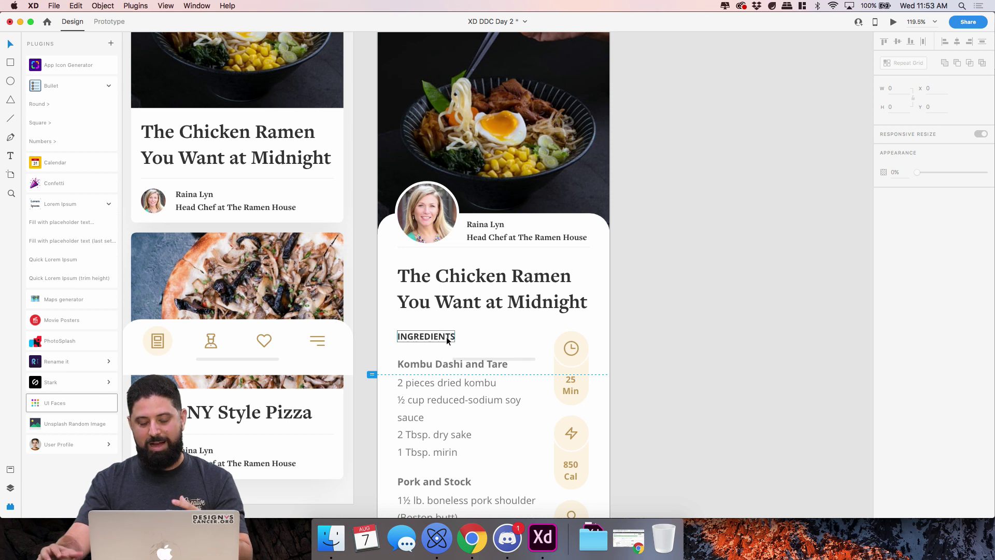
scroll(445, 332, "down", 2)
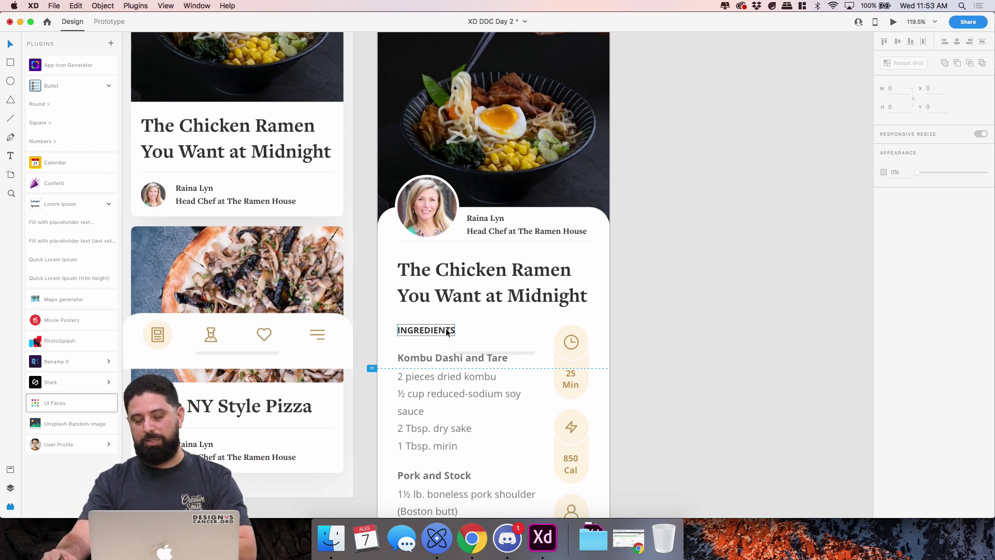
scroll(445, 331, "down", 10)
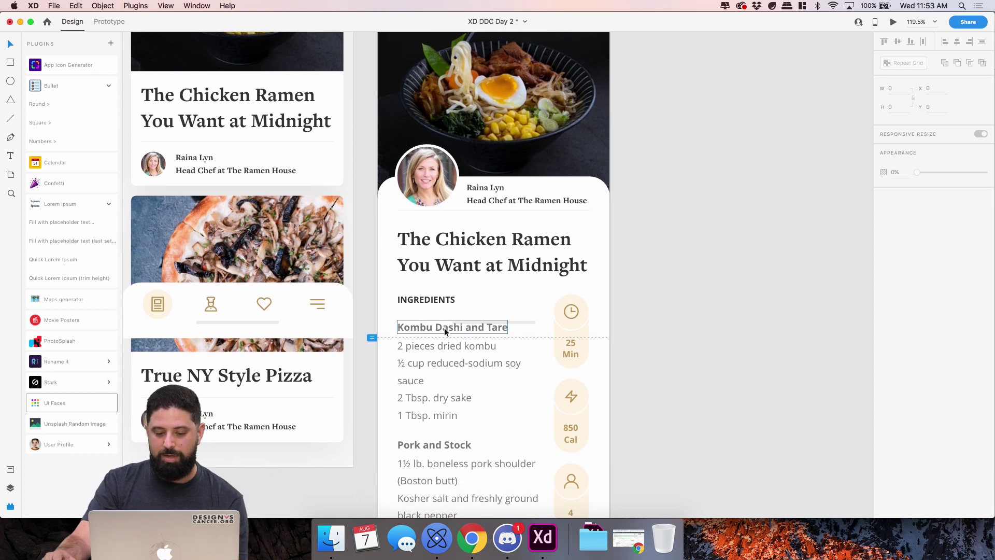
scroll(440, 343, "down", 18)
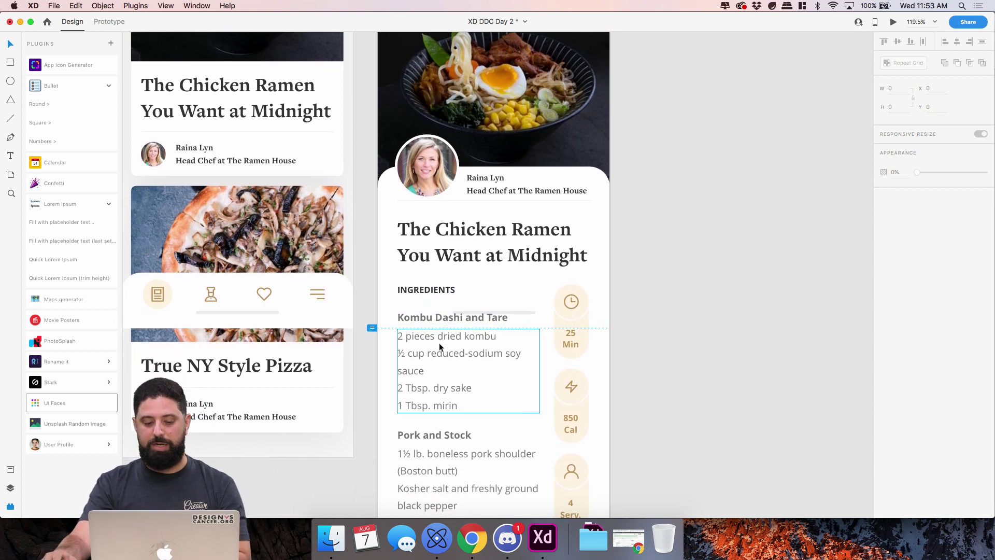
scroll(440, 343, "down", 3)
scroll(452, 367, "down", 10)
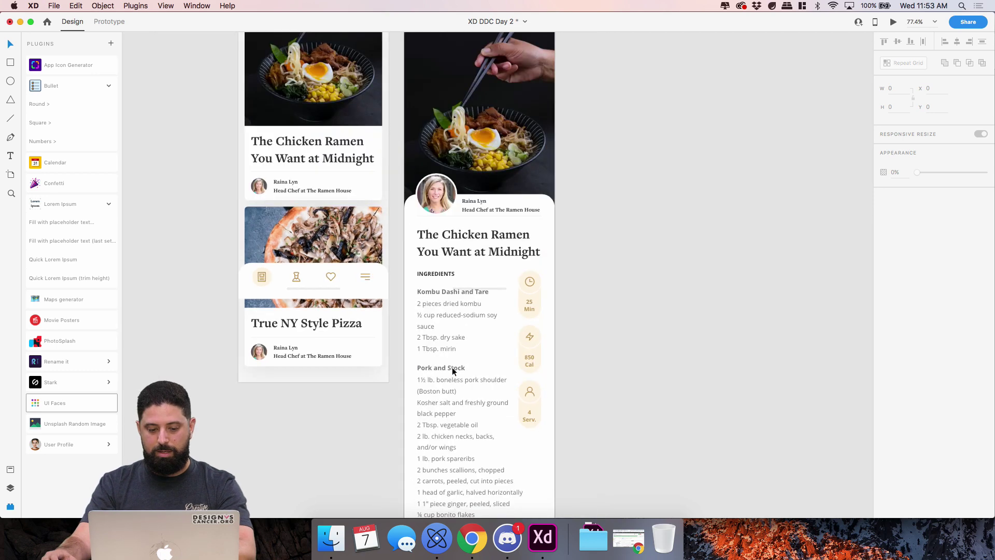
scroll(562, 338, "down", 15)
scroll(598, 328, "down", 20)
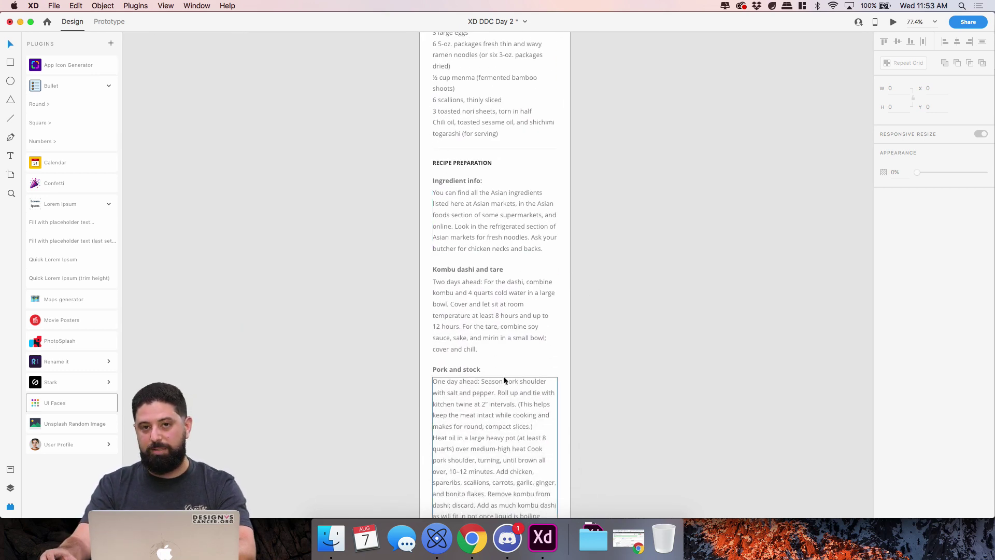
- Examine the time, calories and servings badges beside the ingredients, and compare the completed recipe screen with the feed screen
scroll(502, 376, "up", 20)
scroll(550, 217, "up", 5)
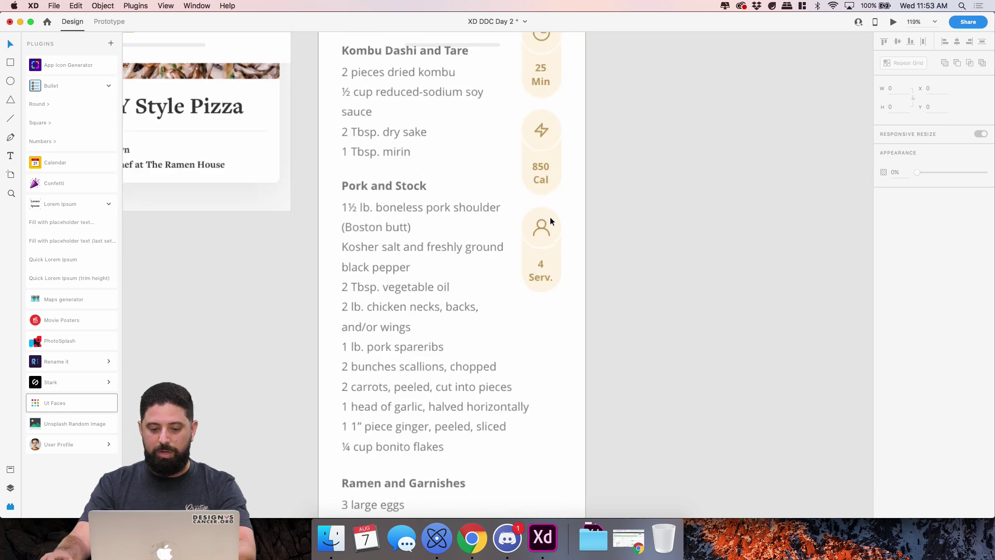
left_click_drag(604, 98, 635, 217)
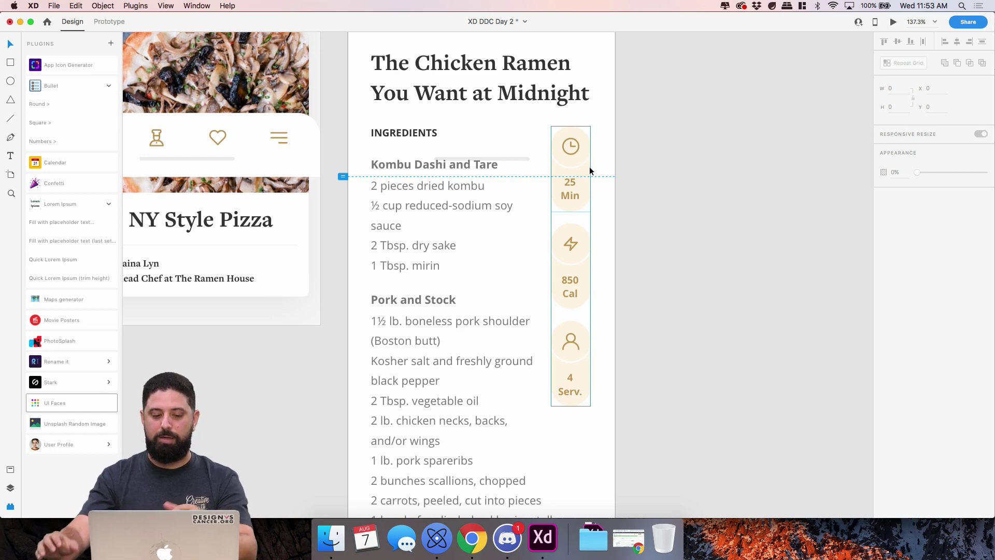
scroll(590, 171, "down", 5)
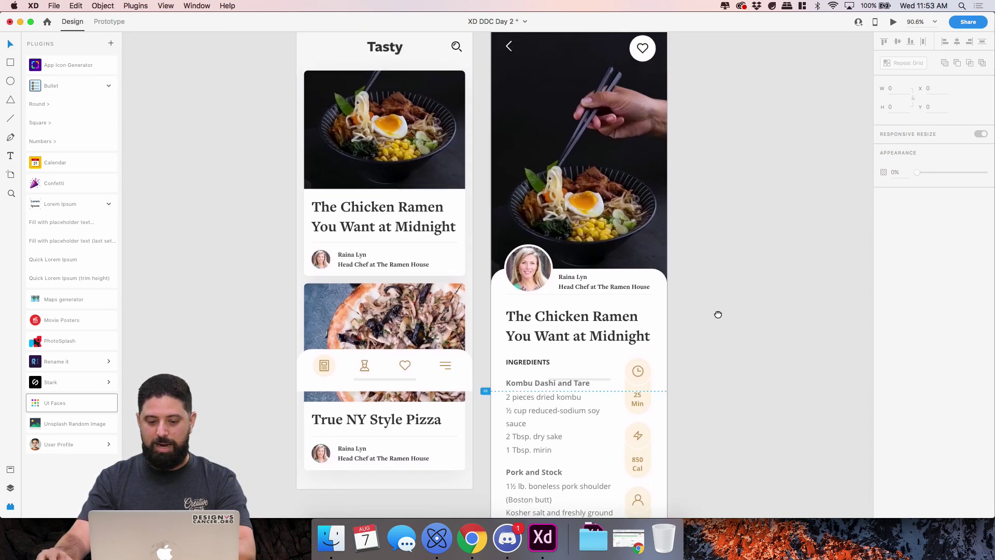
left_click_drag(717, 314, 729, 365)
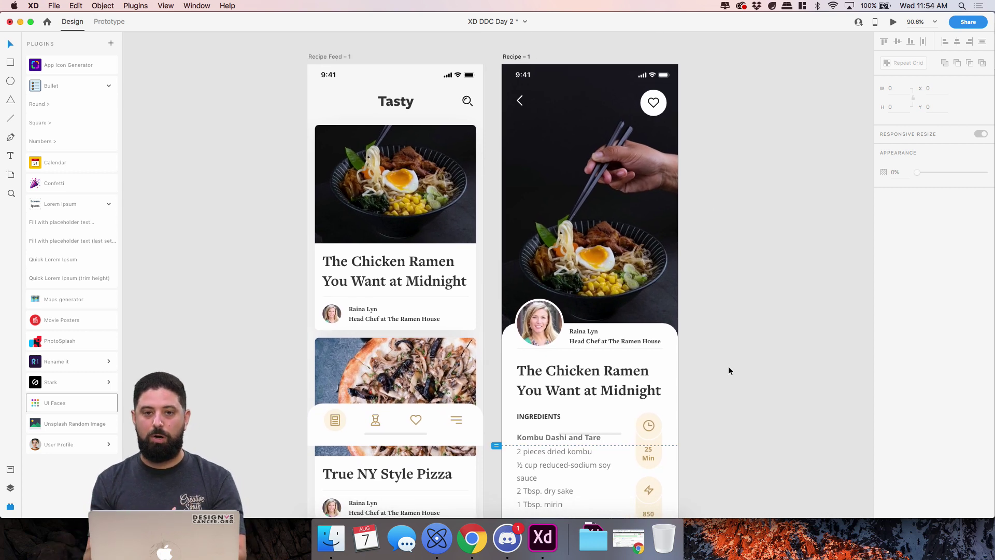